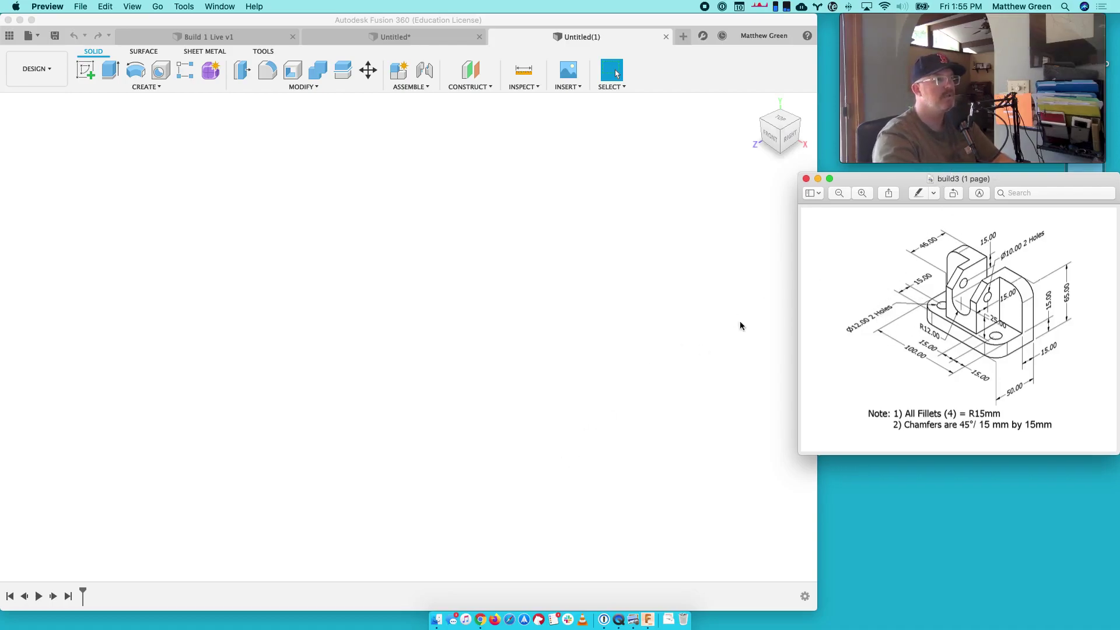
# Step: Place the bracket reference drawing beside Fusion 360 and bring the empty design forward
pyautogui.moveTo(905, 183); pyautogui.dragTo(905, 186)
pyautogui.click(400, 360)
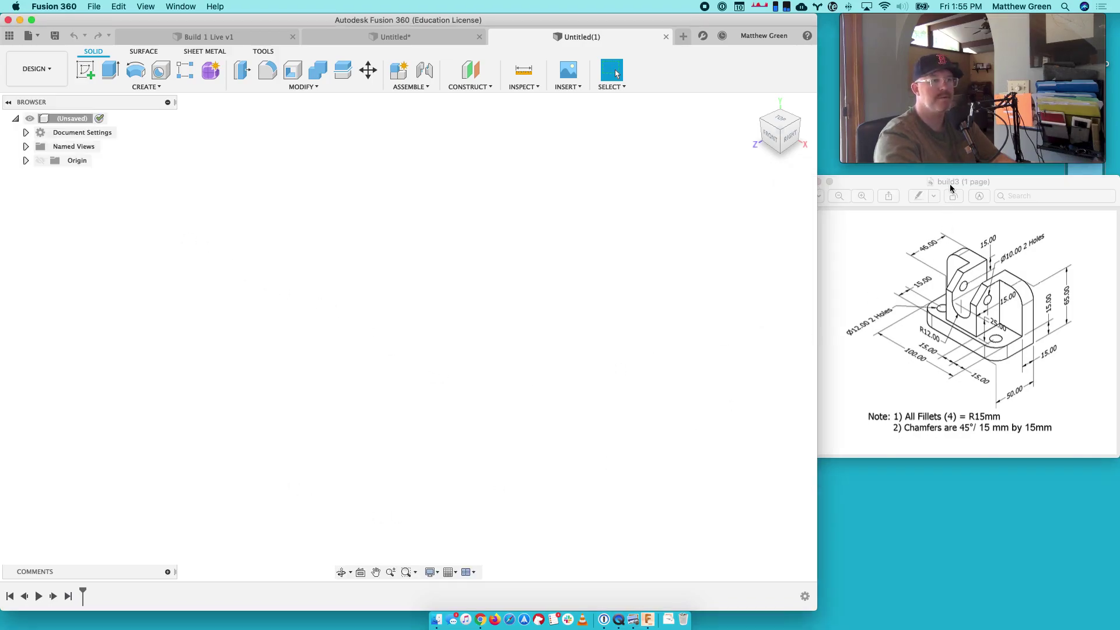
pyautogui.moveTo(951, 188); pyautogui.dragTo(946, 175)
pyautogui.click(463, 517)
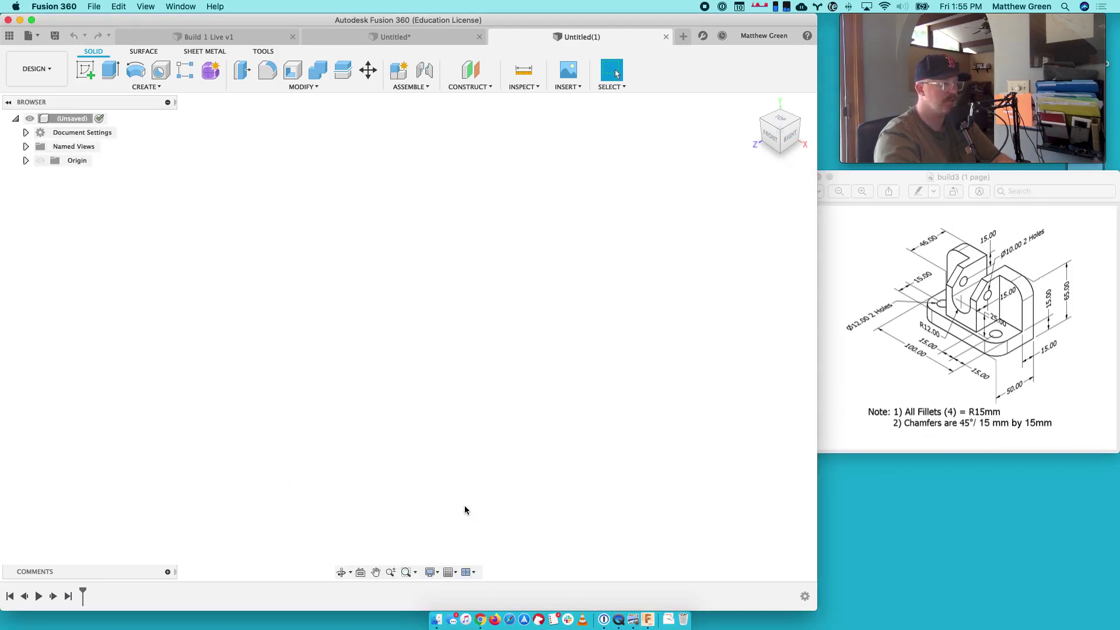
# Step: Change Grid Settings to 10.00 mm major spacing and 10 minor subdivisions
pyautogui.click(457, 577)
pyautogui.click(472, 534)
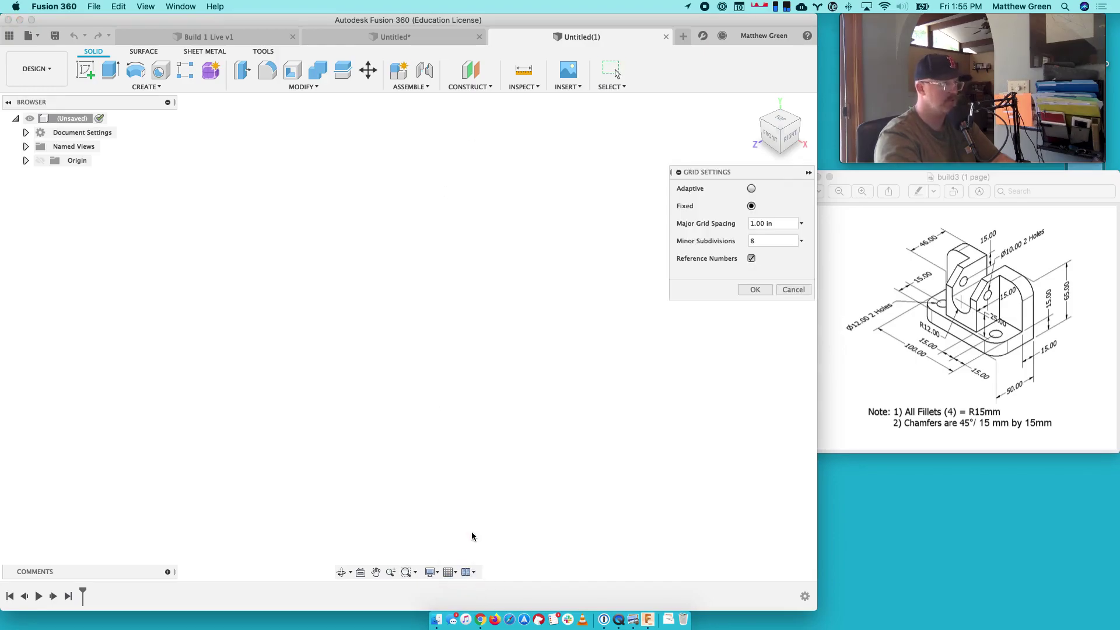
pyautogui.click(802, 225)
pyautogui.click(792, 239)
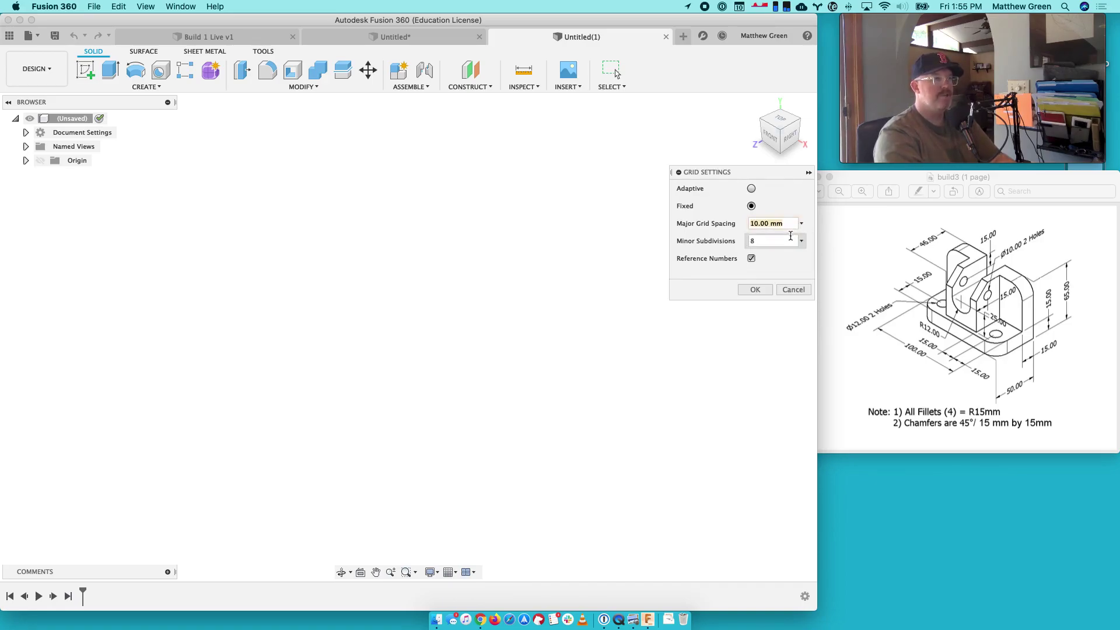
pyautogui.click(788, 240)
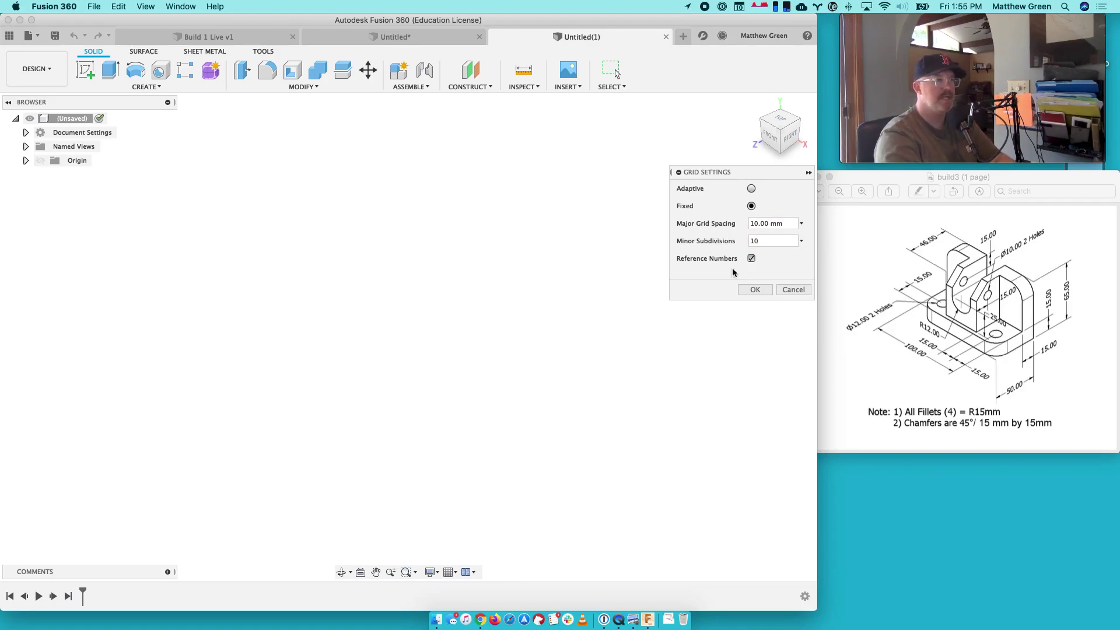
pyautogui.click(755, 290)
pyautogui.click(452, 572)
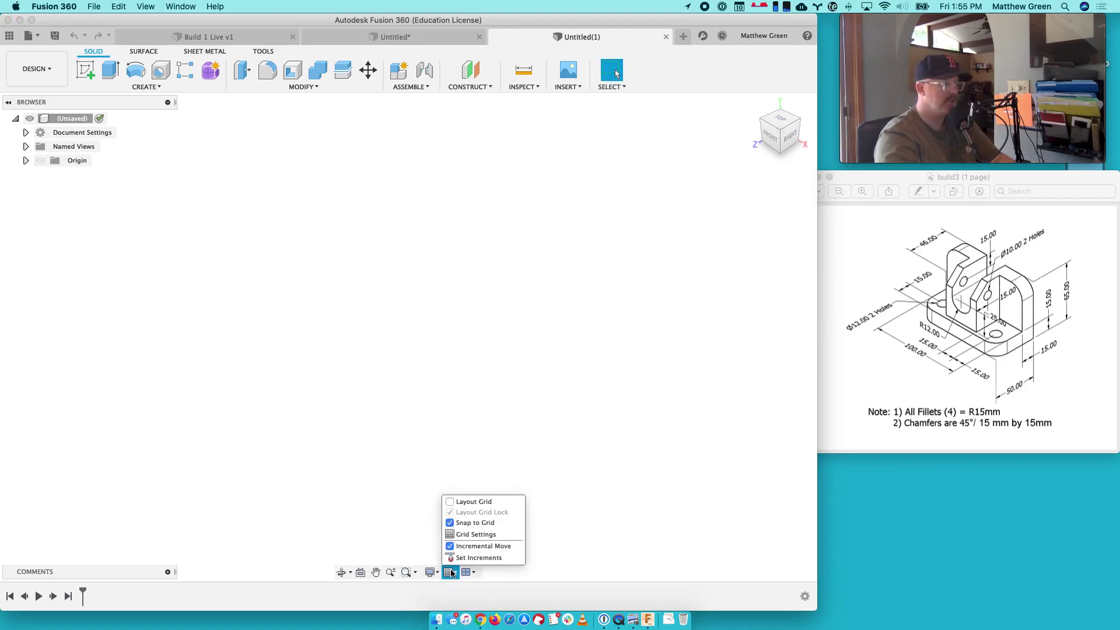
# Step: Start a sketch on the XZ ground plane, showing Origin only while picking it
pyautogui.click(605, 546)
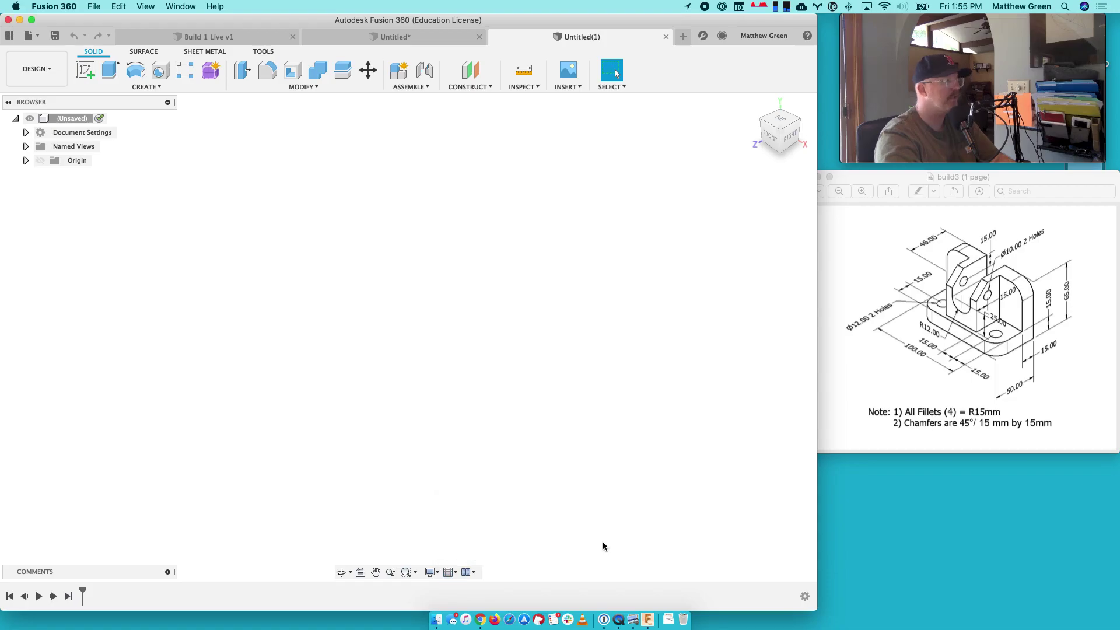
pyautogui.click(40, 161)
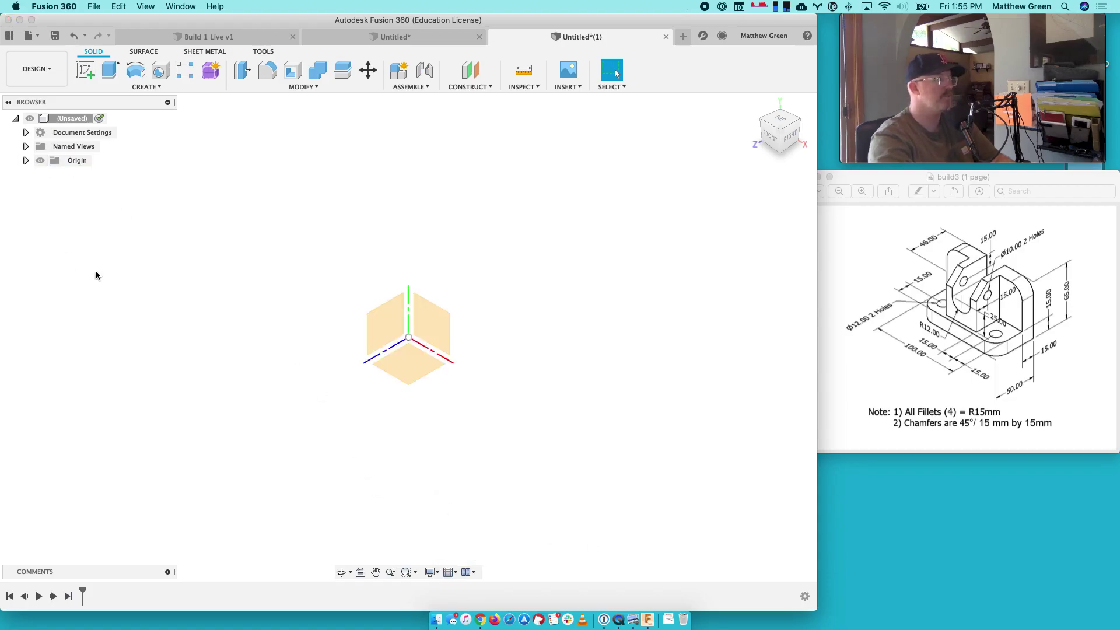
pyautogui.click(85, 71)
pyautogui.click(415, 362)
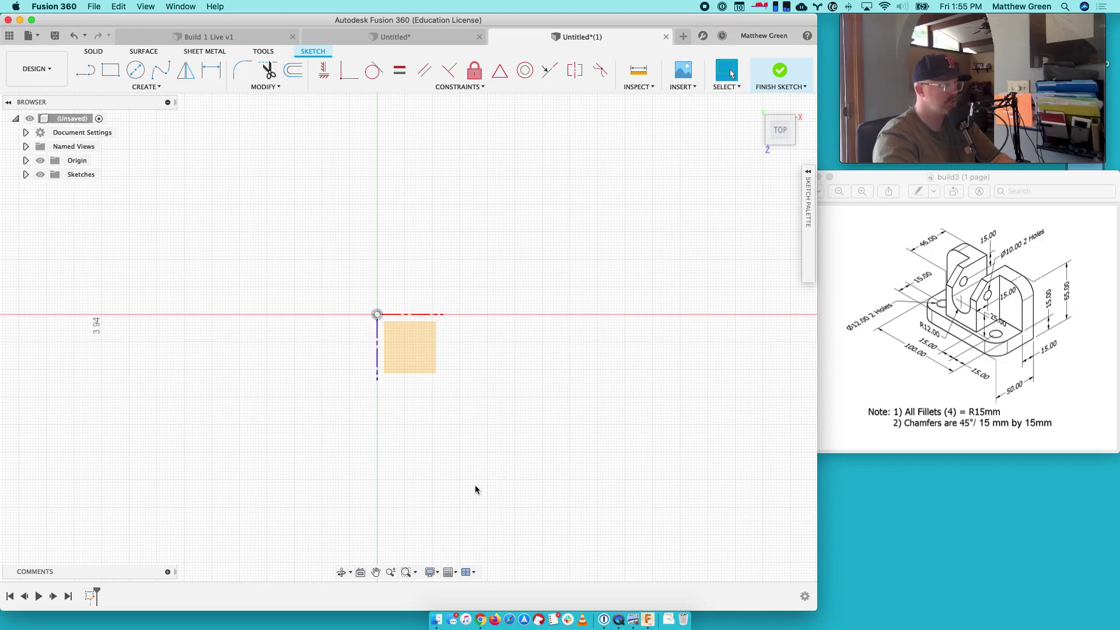
pyautogui.click(40, 160)
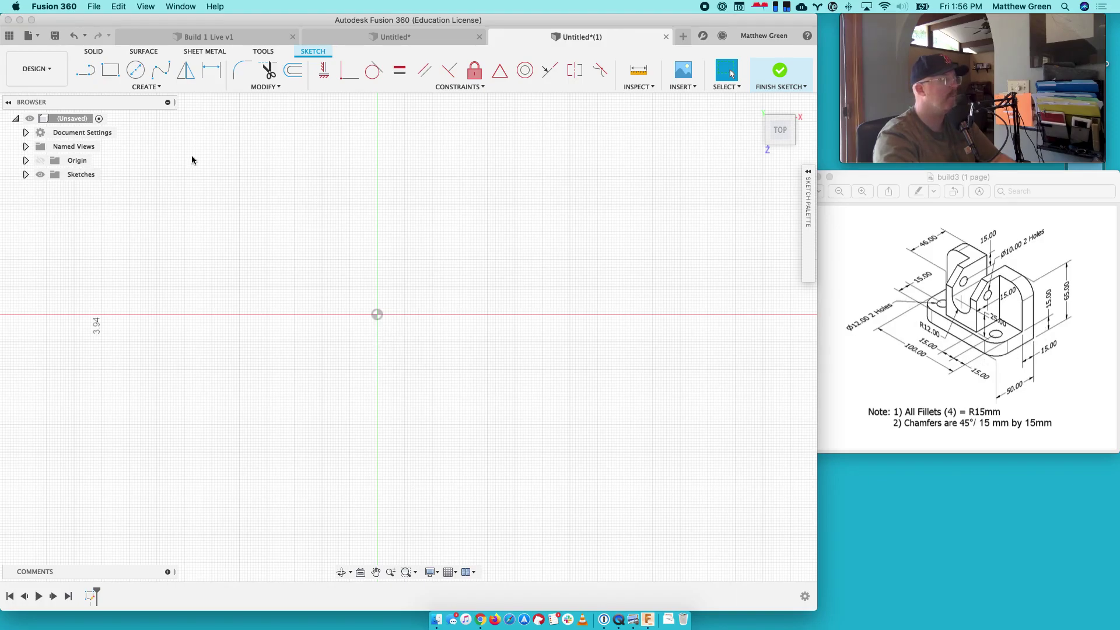
pyautogui.click(102, 73)
pyautogui.click(377, 314)
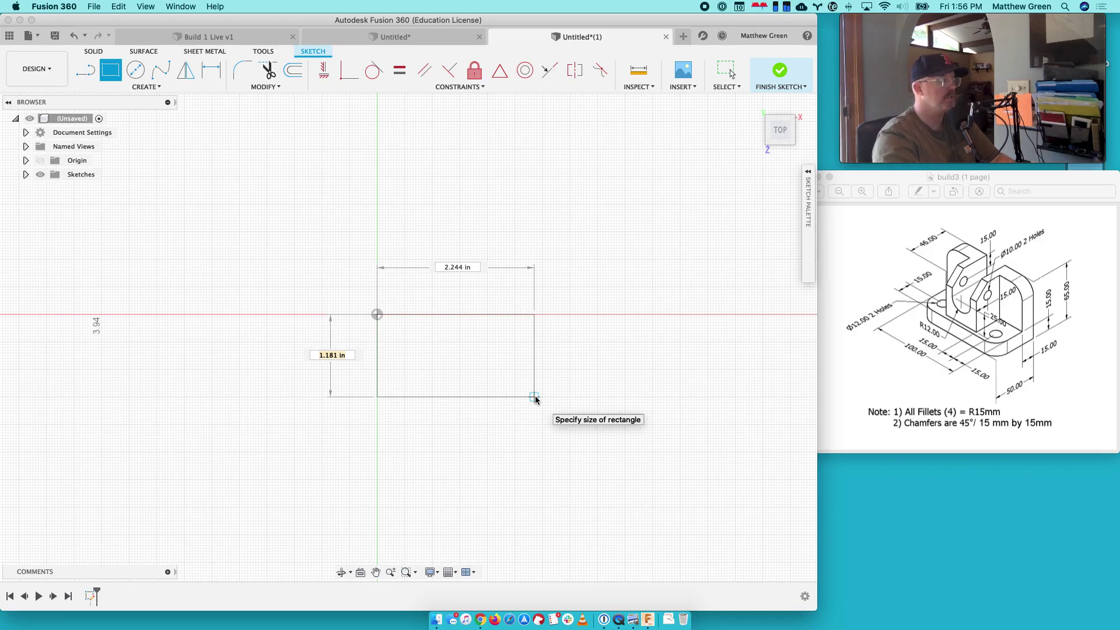
pyautogui.press('Escape')
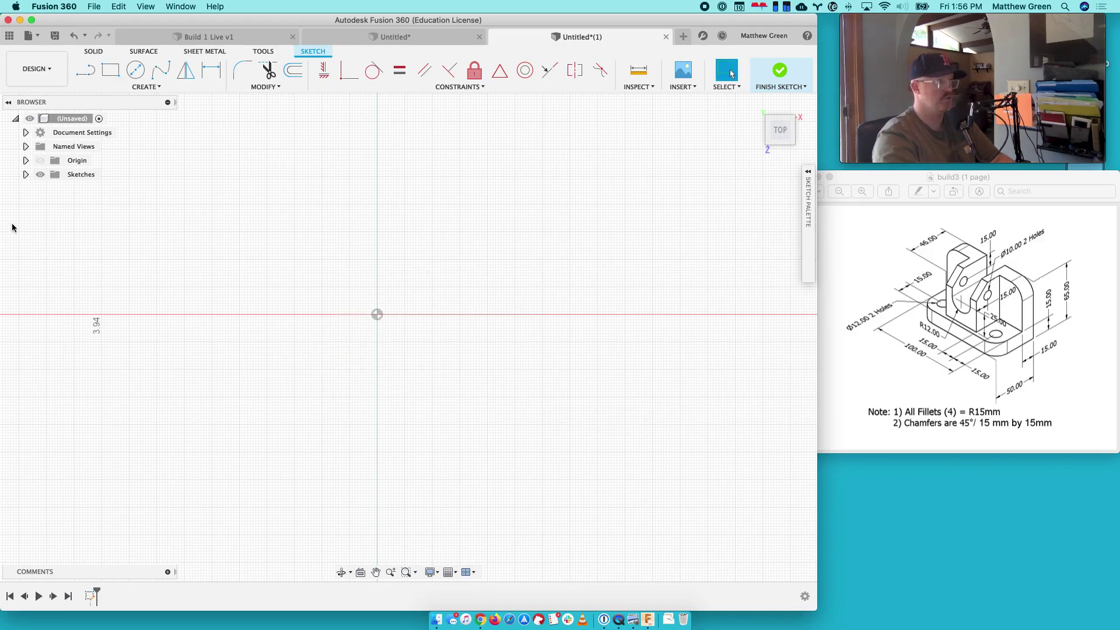
pyautogui.click(38, 38)
pyautogui.click(54, 37)
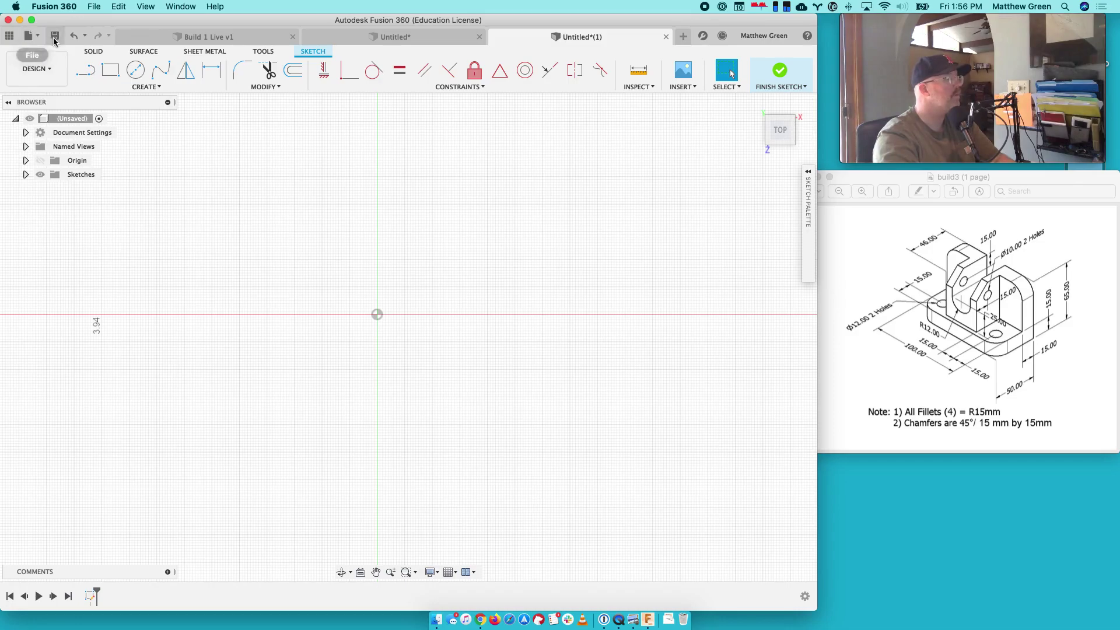
pyautogui.click(437, 573)
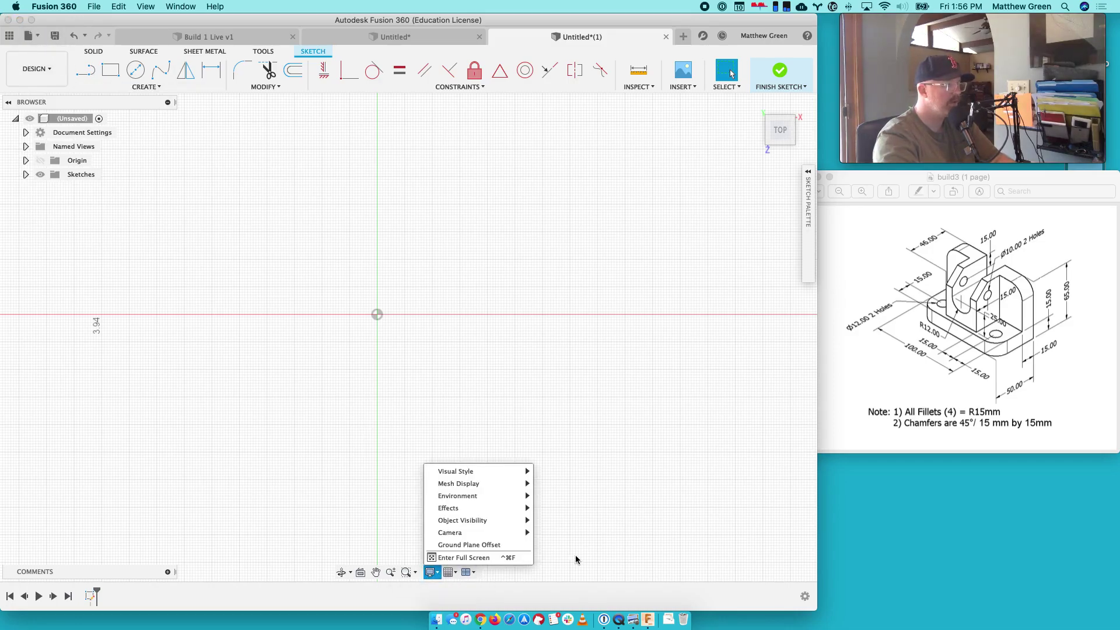
pyautogui.click(457, 573)
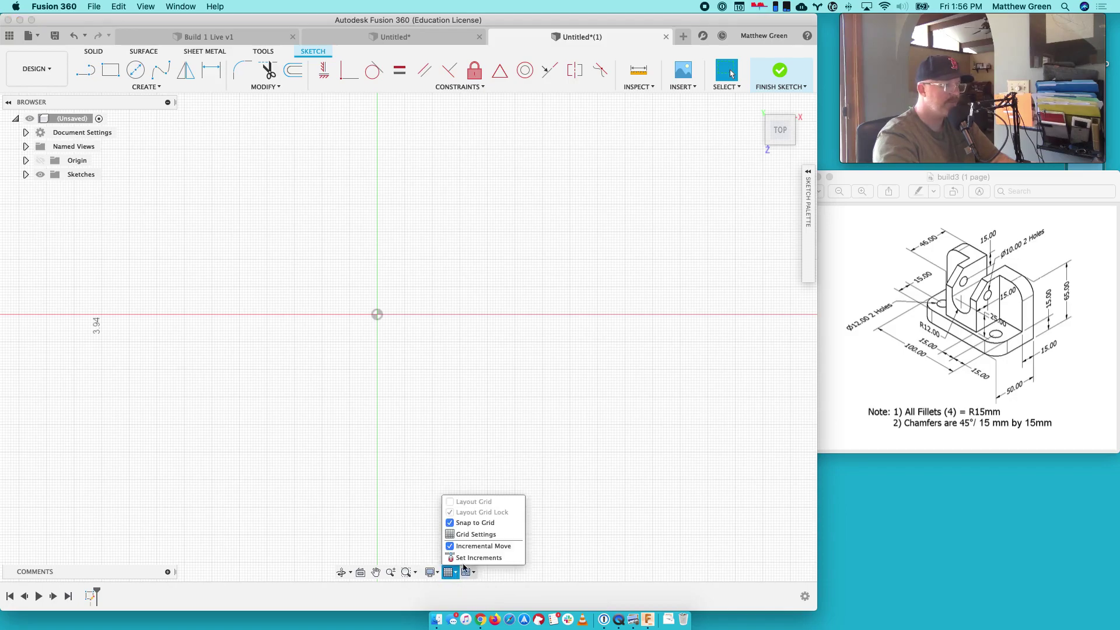
pyautogui.click(477, 555)
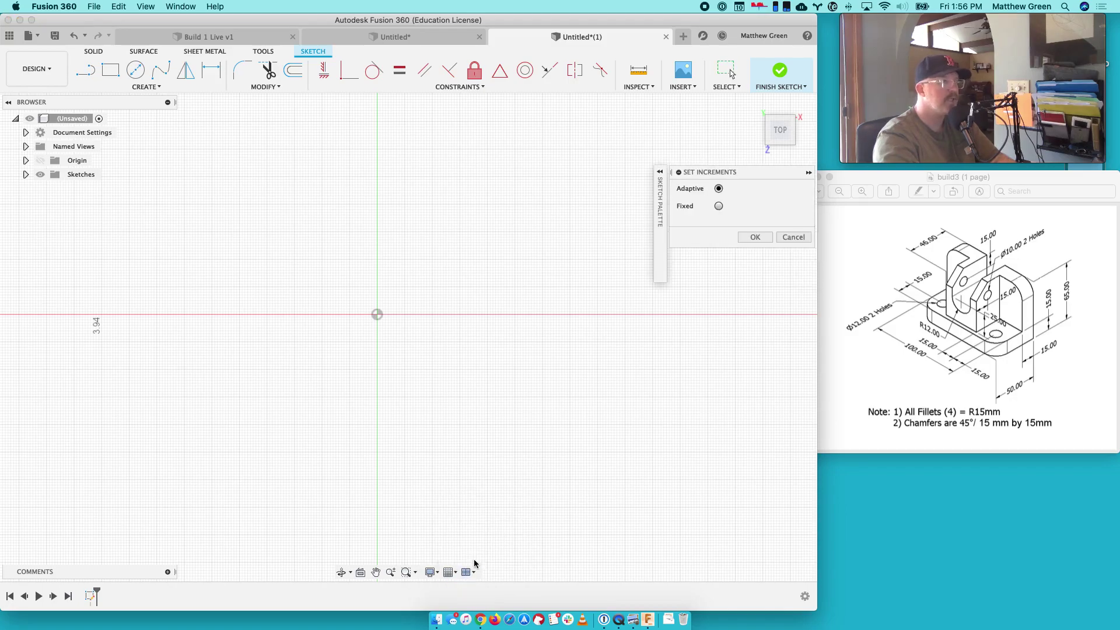
pyautogui.click(759, 238)
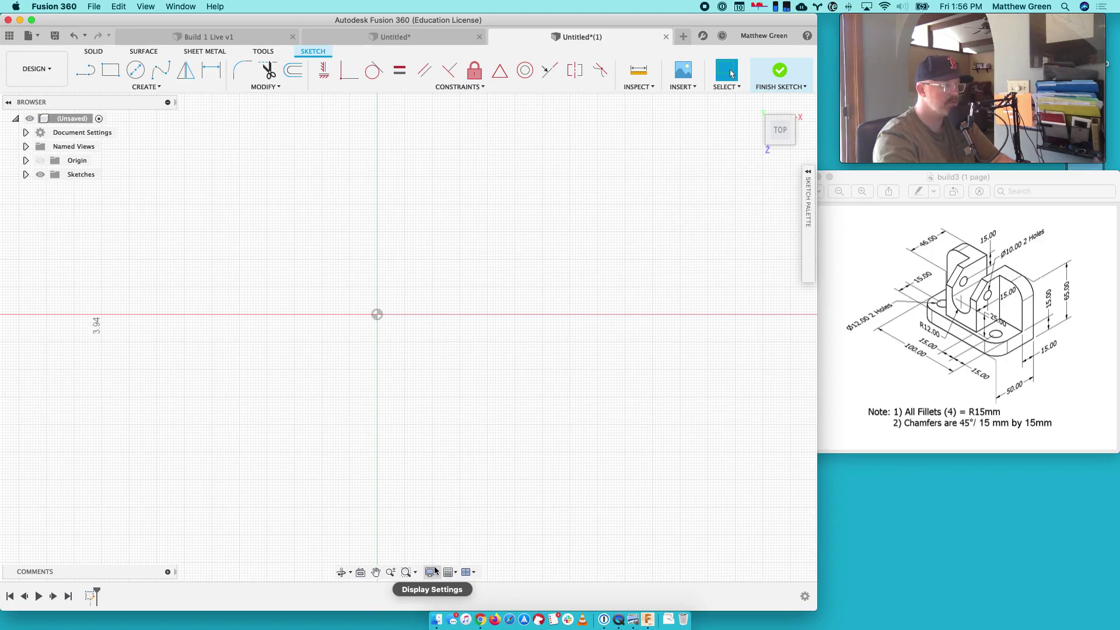
pyautogui.click(456, 574)
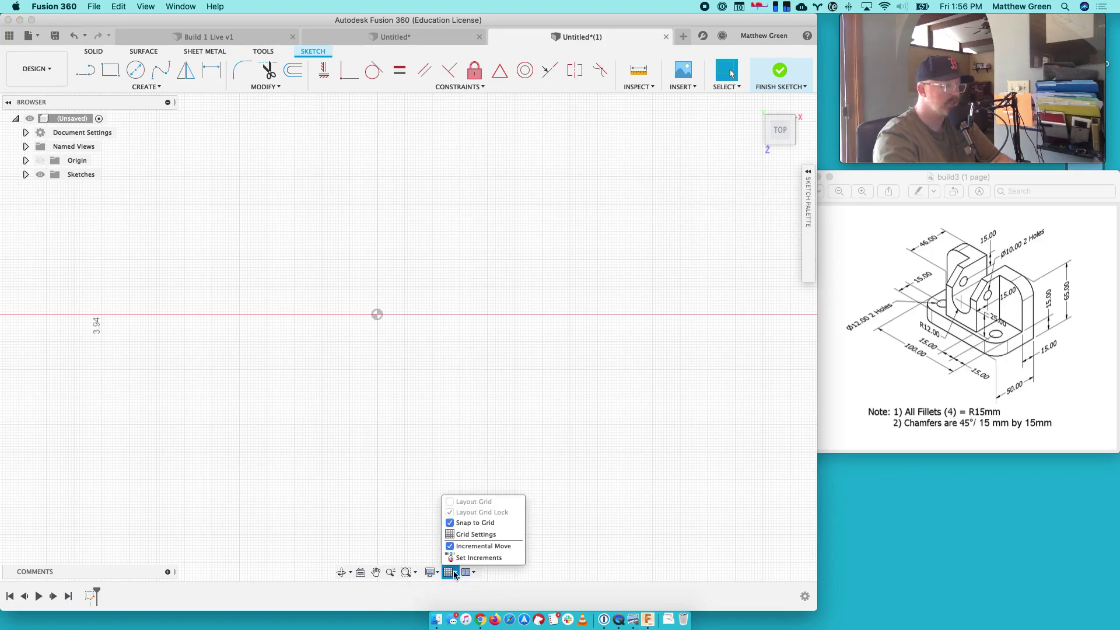
pyautogui.click(470, 536)
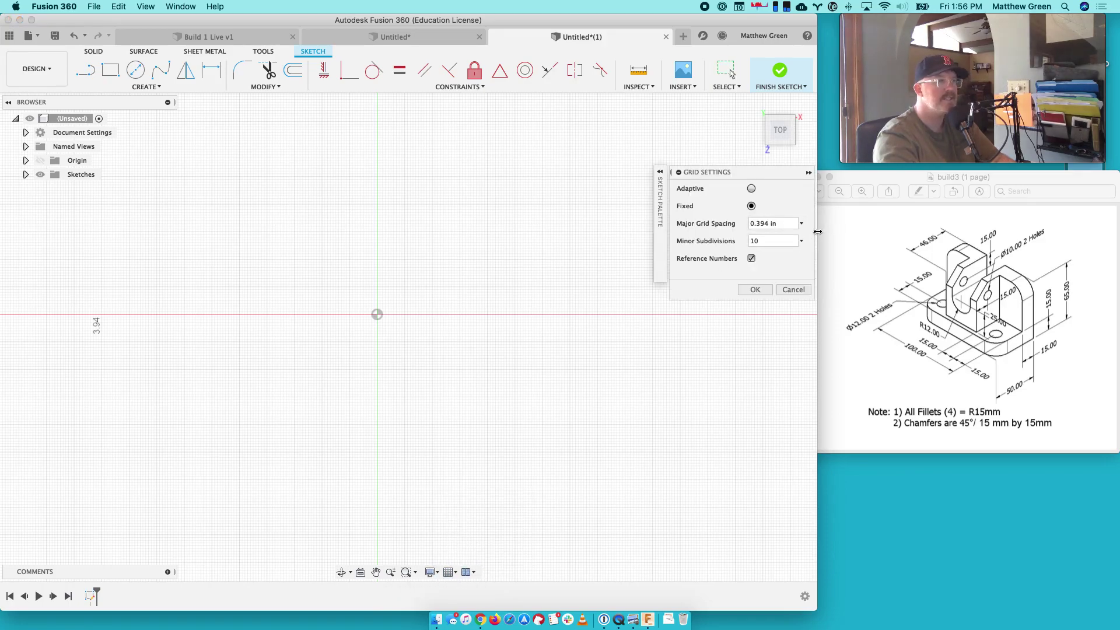
pyautogui.click(802, 223)
pyautogui.click(787, 237)
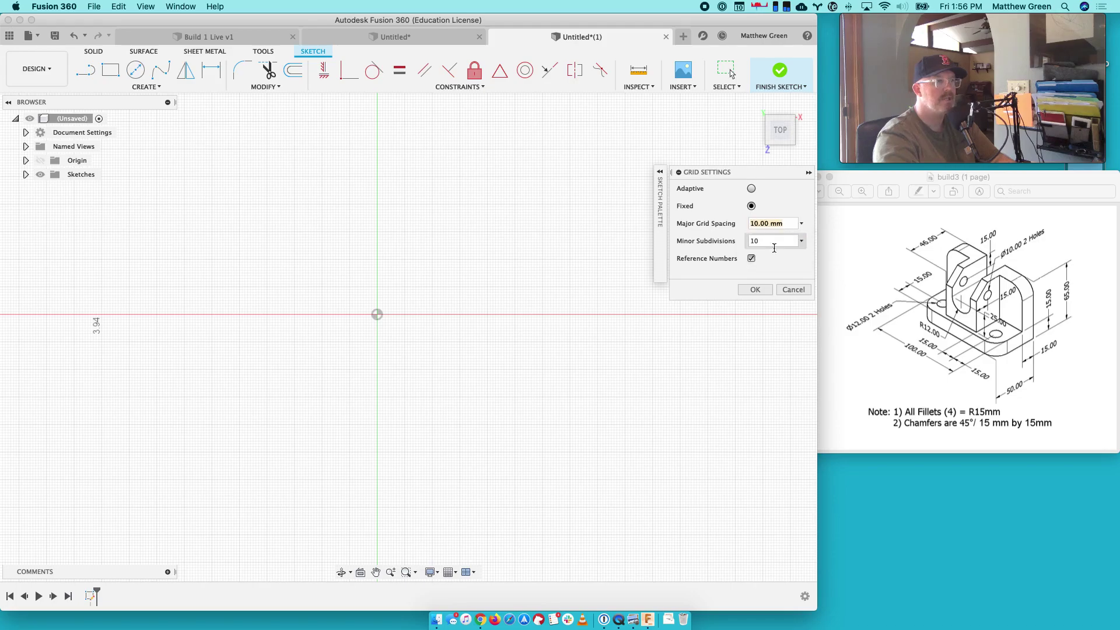
pyautogui.click(746, 290)
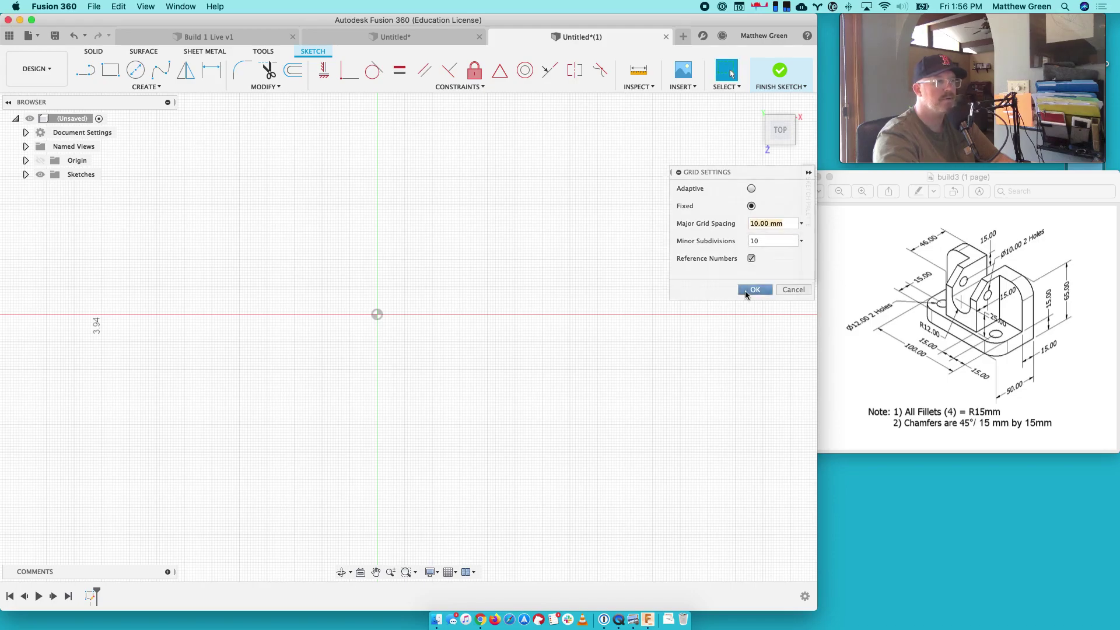
pyautogui.click(110, 70)
pyautogui.click(377, 314)
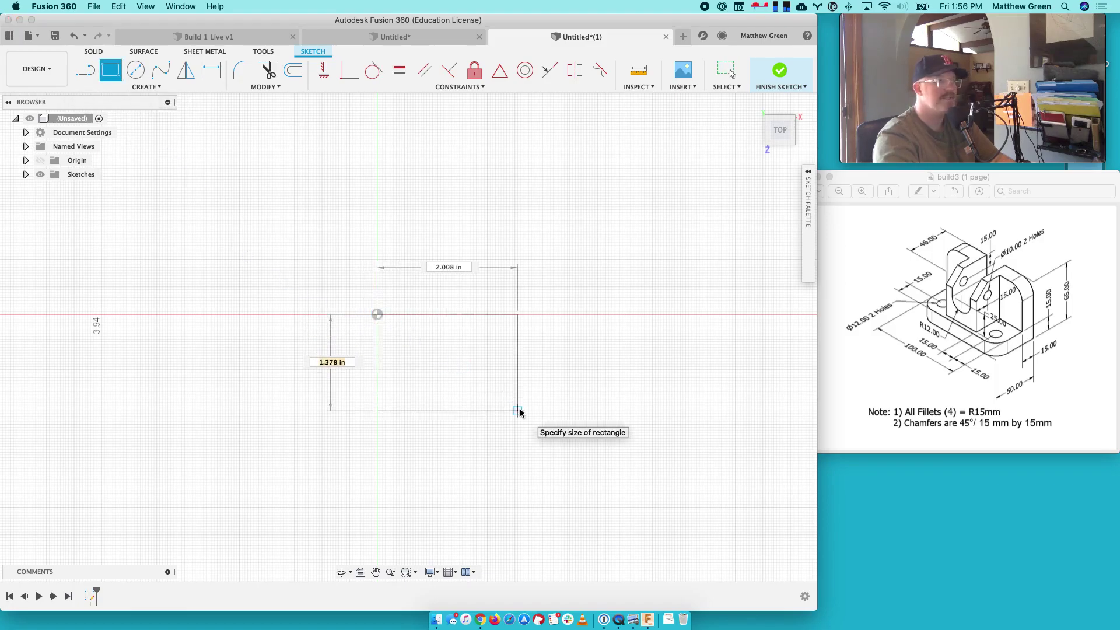
pyautogui.press('Escape')
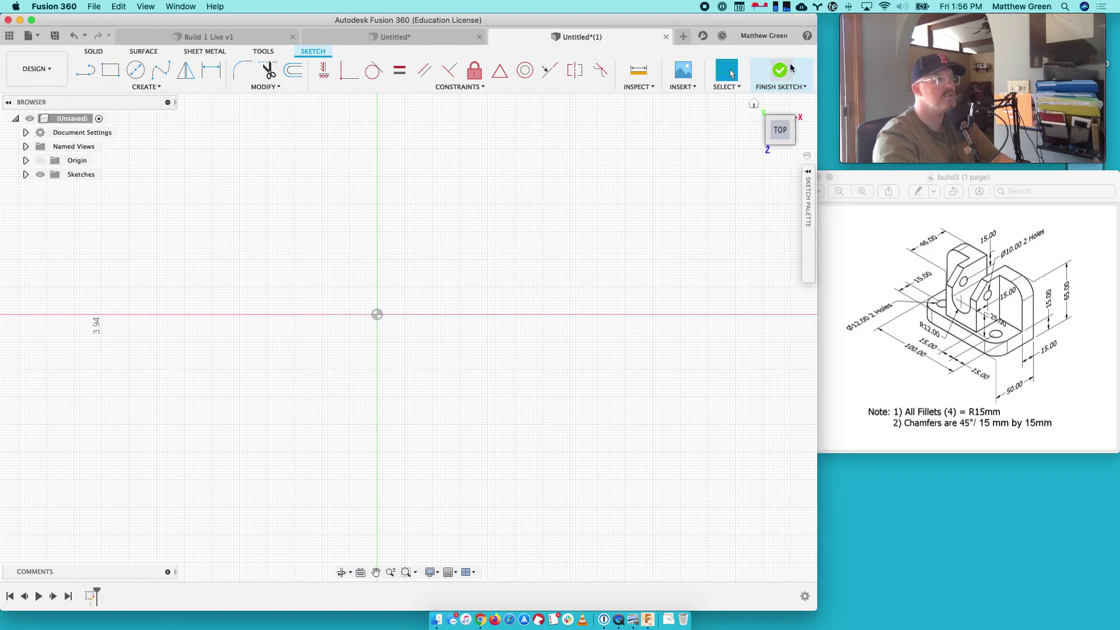
pyautogui.click(702, 36)
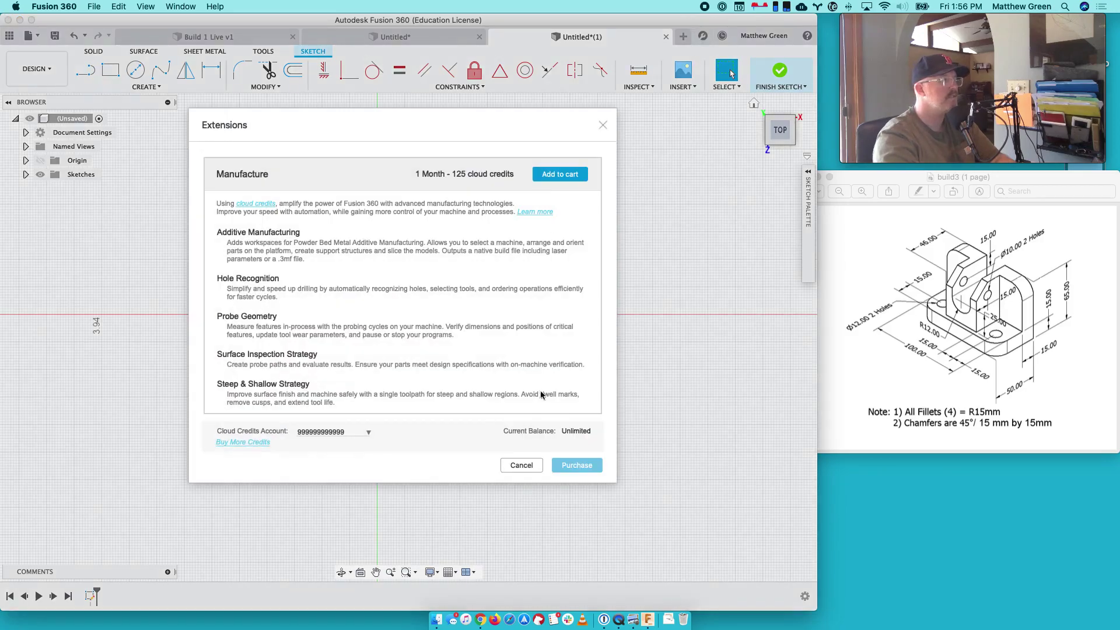
pyautogui.click(531, 469)
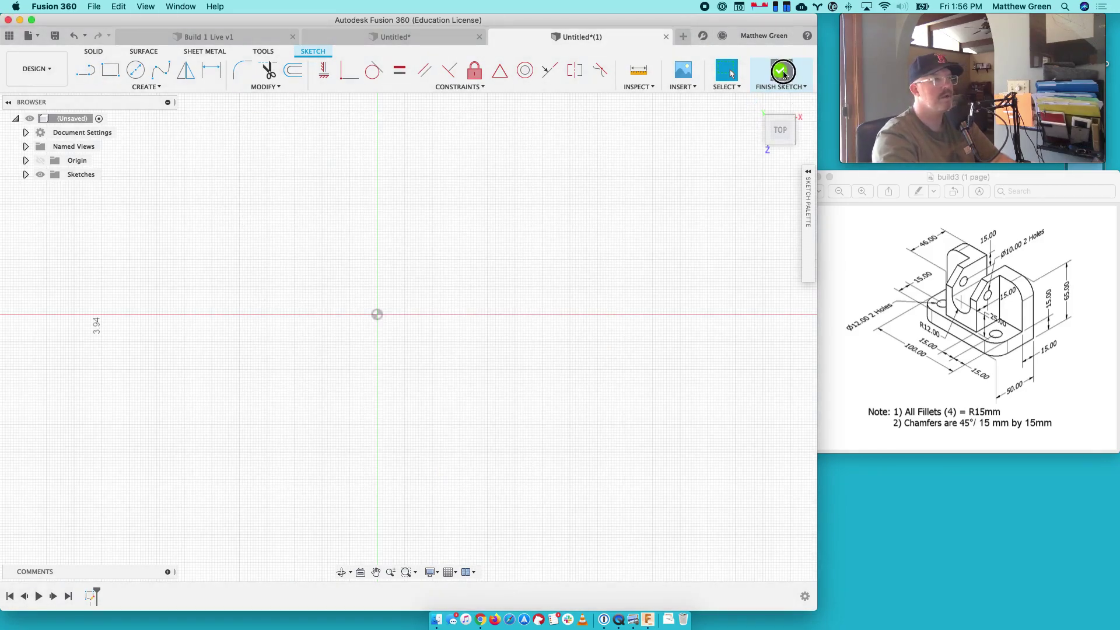
# Step: Switch the document units from inches to millimetres
pyautogui.click(764, 120)
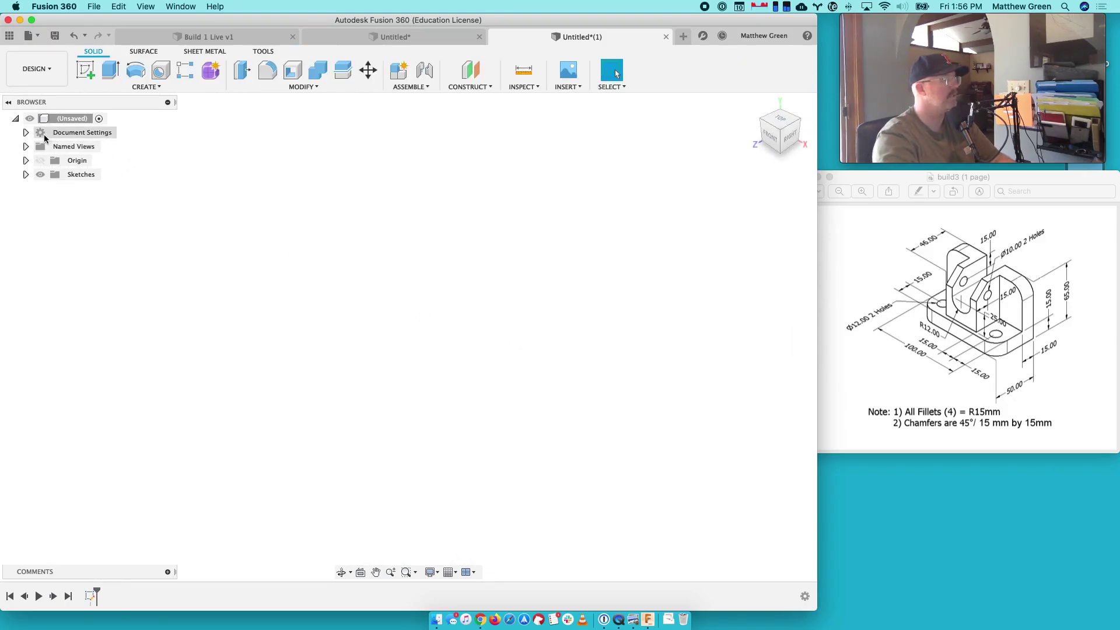
pyautogui.click(25, 133)
pyautogui.click(75, 146)
pyautogui.click(89, 146)
pyautogui.click(89, 148)
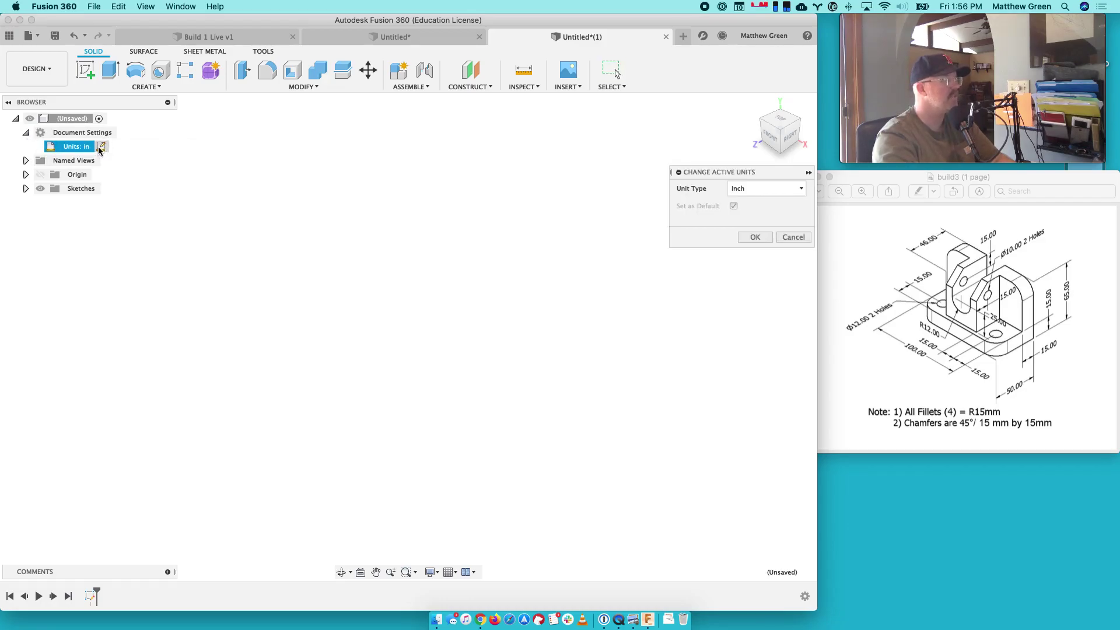
pyautogui.click(761, 189)
pyautogui.click(757, 216)
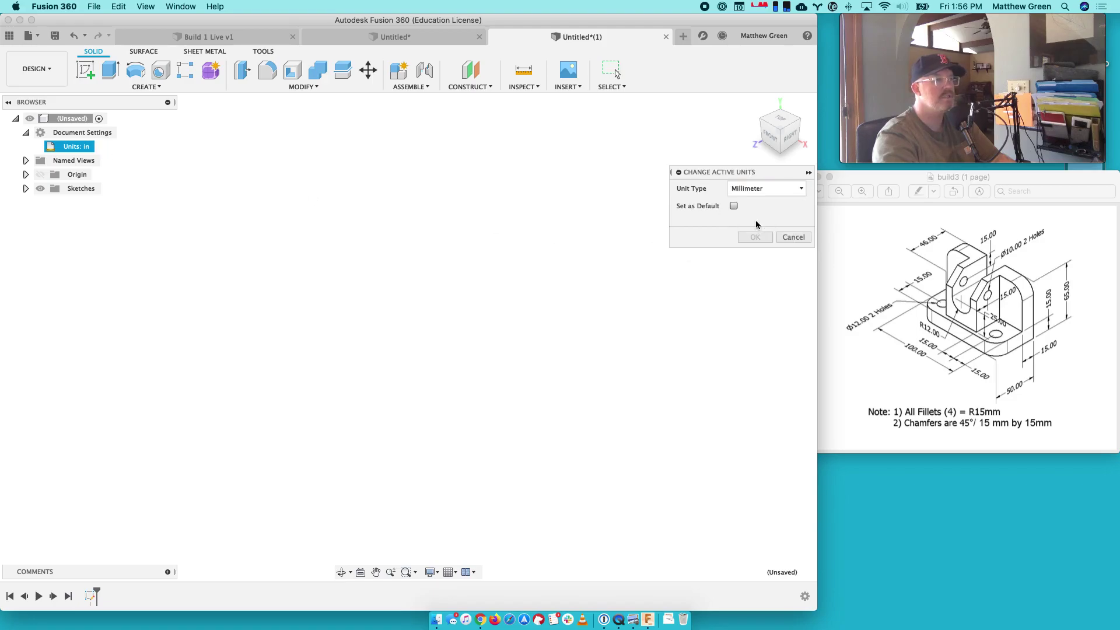
pyautogui.click(756, 237)
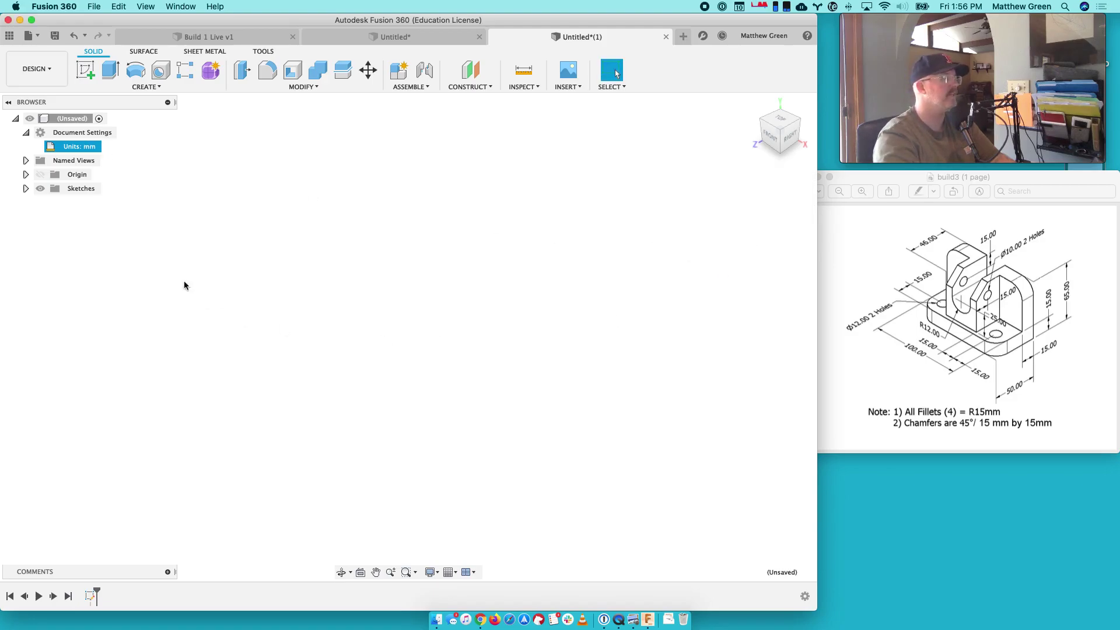
pyautogui.click(26, 132)
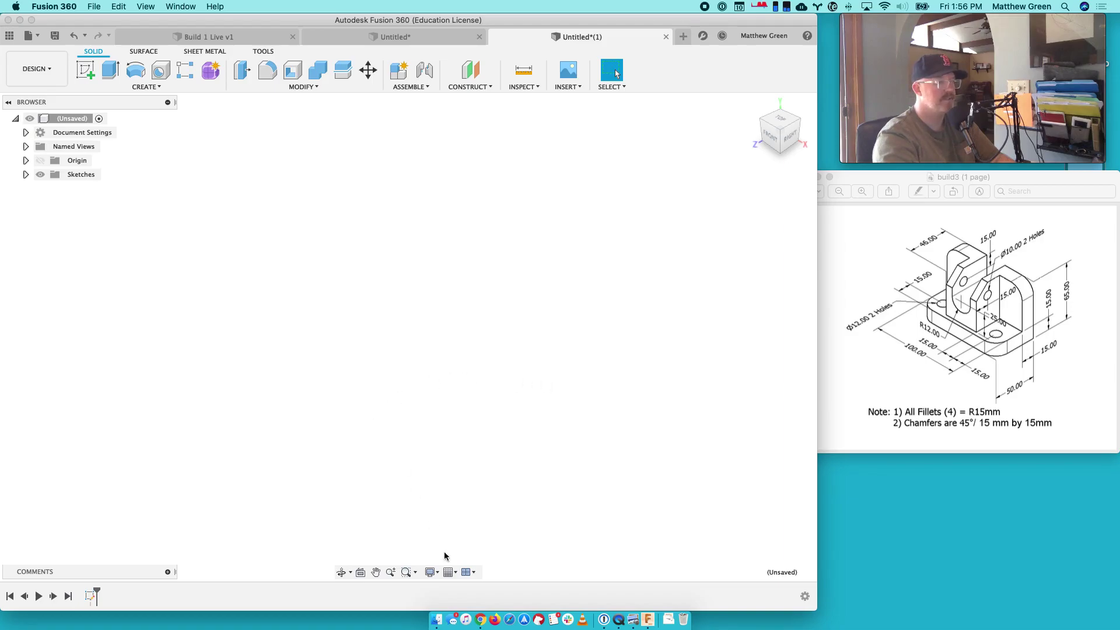
# Step: Confirm the fixed 10 mm grid with 10 subdivisions in Grid Settings
pyautogui.click(450, 572)
pyautogui.click(472, 536)
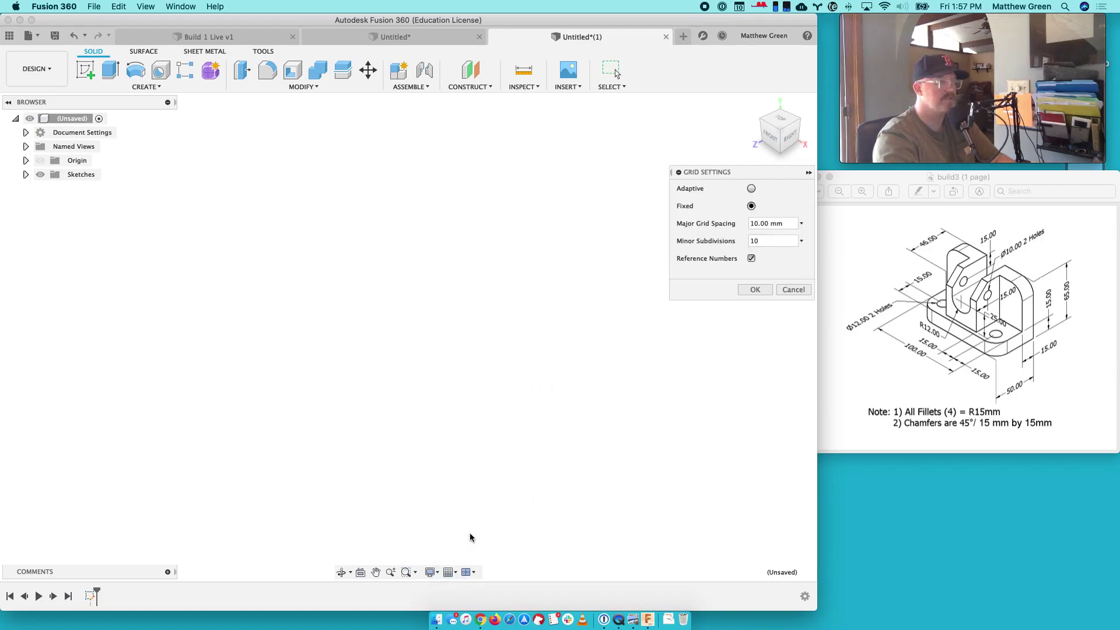
pyautogui.click(755, 290)
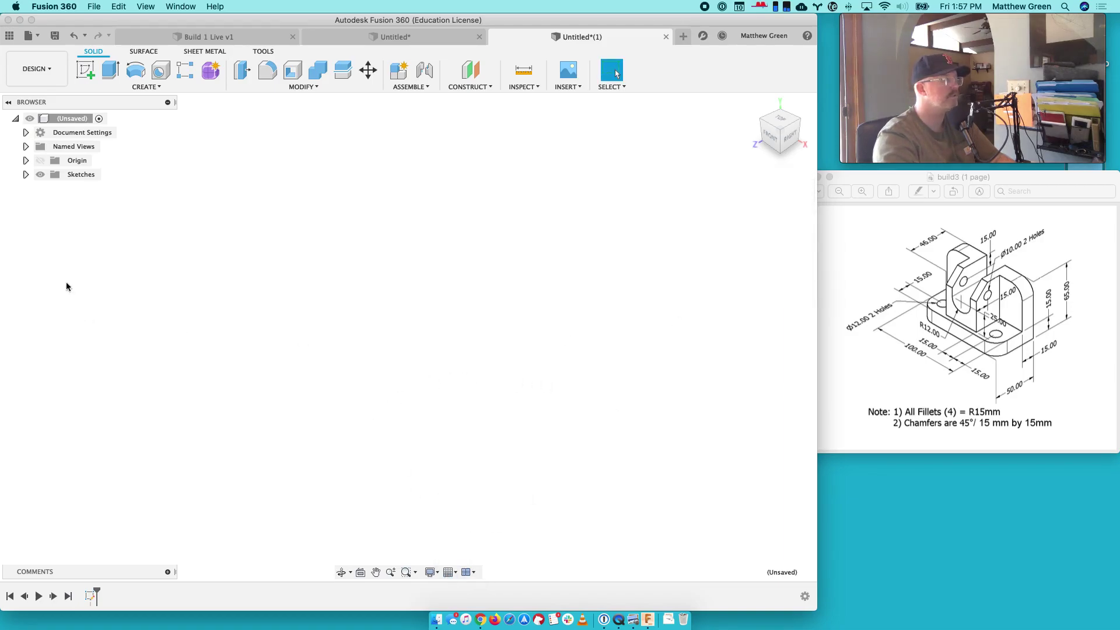
# Step: Start a new sketch on the XZ ground plane
pyautogui.click(41, 161)
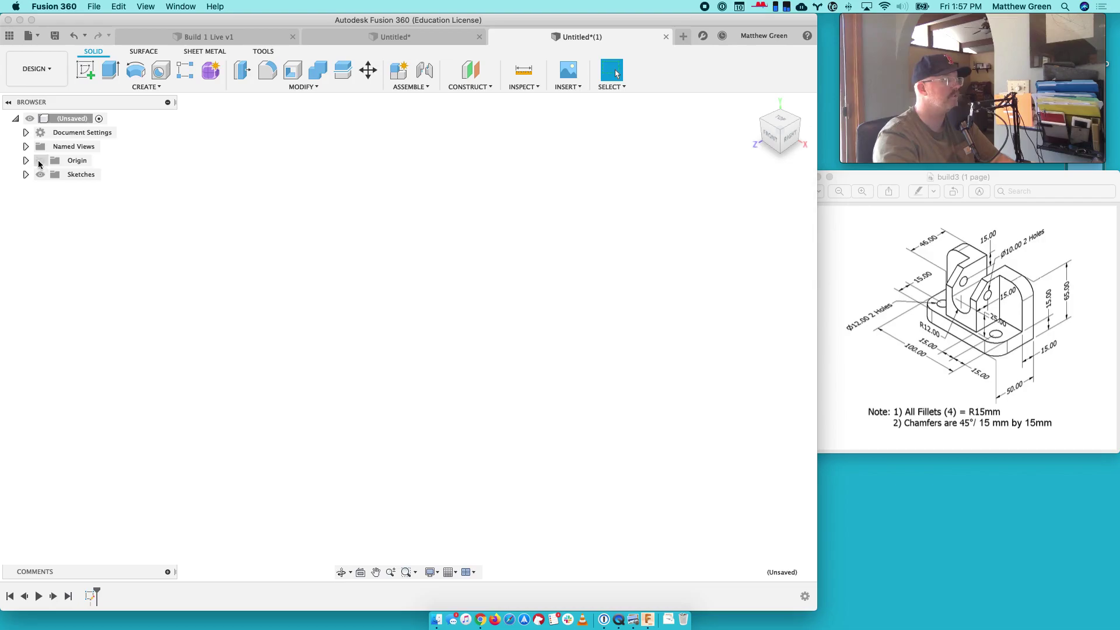
pyautogui.click(85, 70)
pyautogui.click(413, 362)
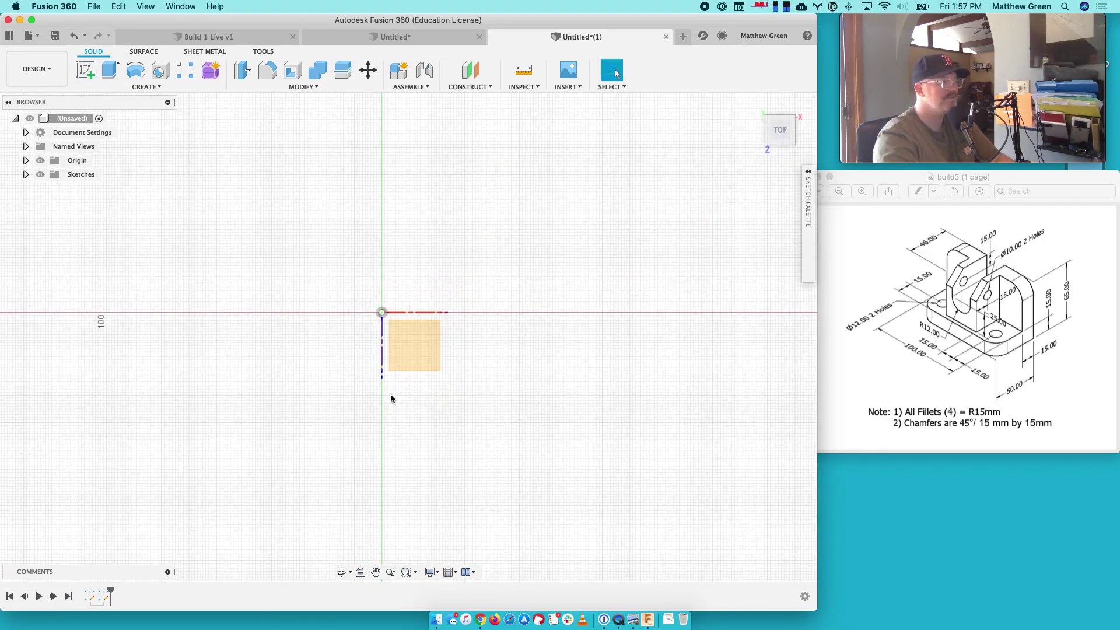
# Step: Draw a 100 × 50 mm rectangle from the origin and finish the sketch
pyautogui.click(109, 71)
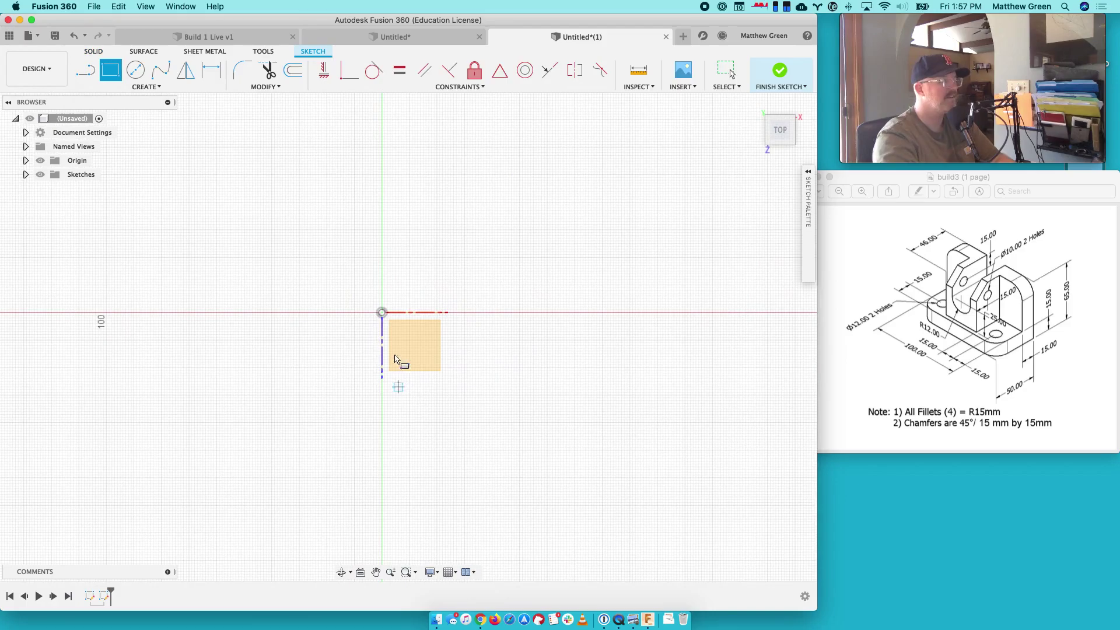
pyautogui.click(382, 314)
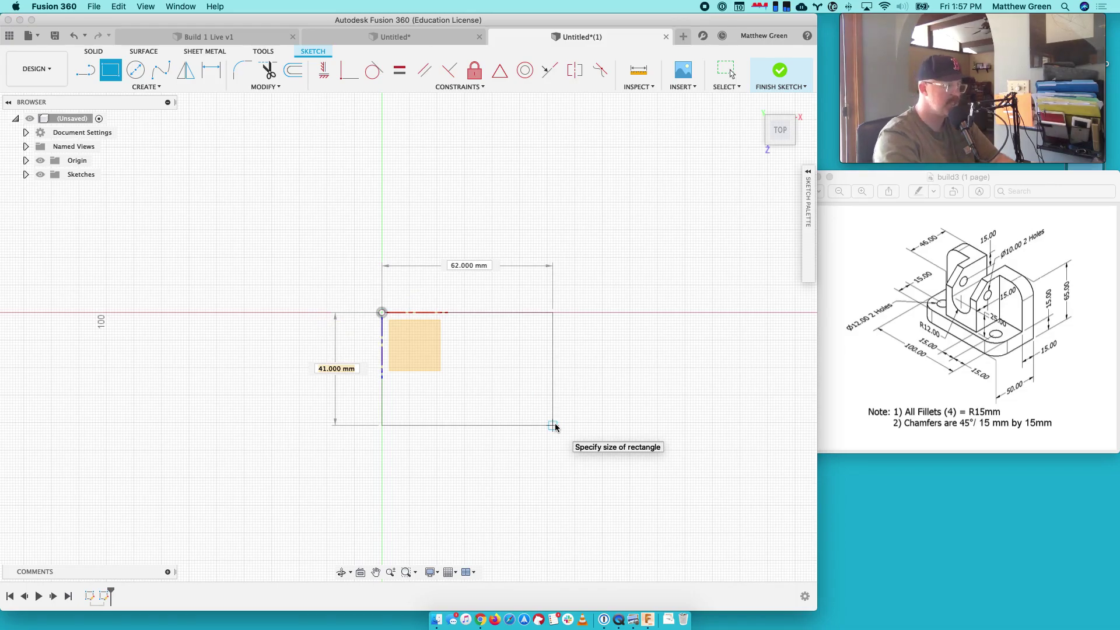
pyautogui.write('50')
pyautogui.press('Tab')
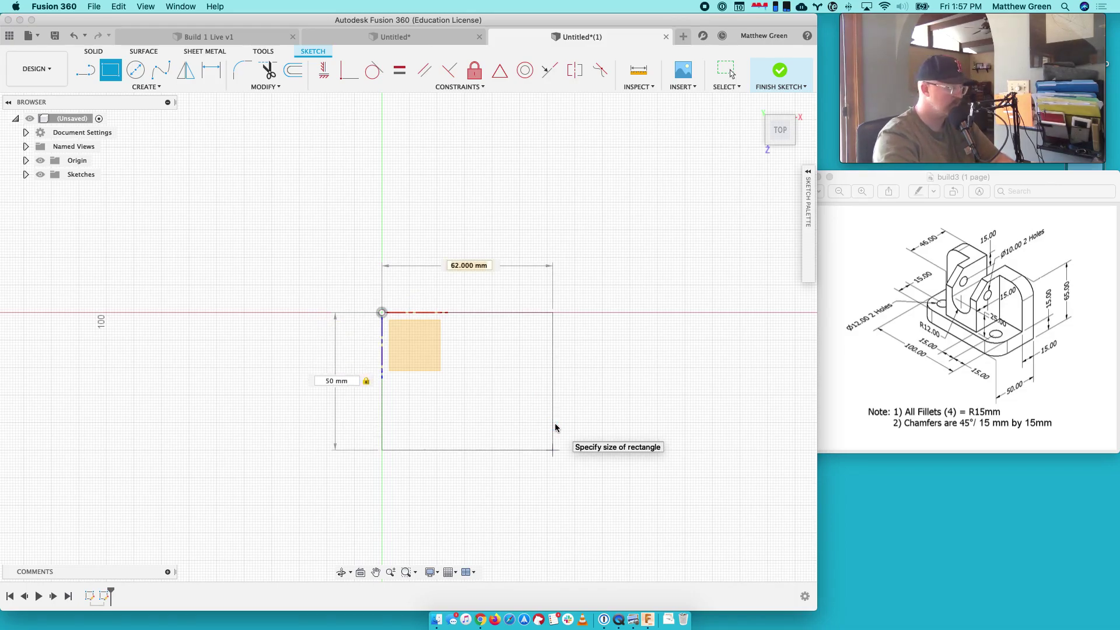
pyautogui.write('100')
pyautogui.press('Return')
pyautogui.click(781, 71)
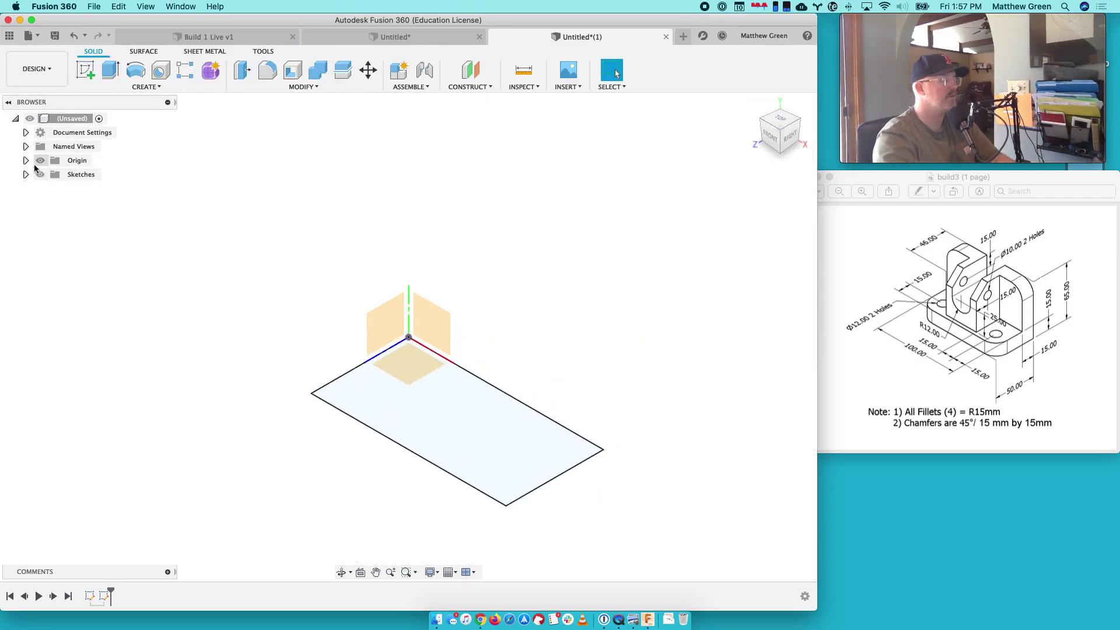
pyautogui.click(39, 161)
pyautogui.click(754, 103)
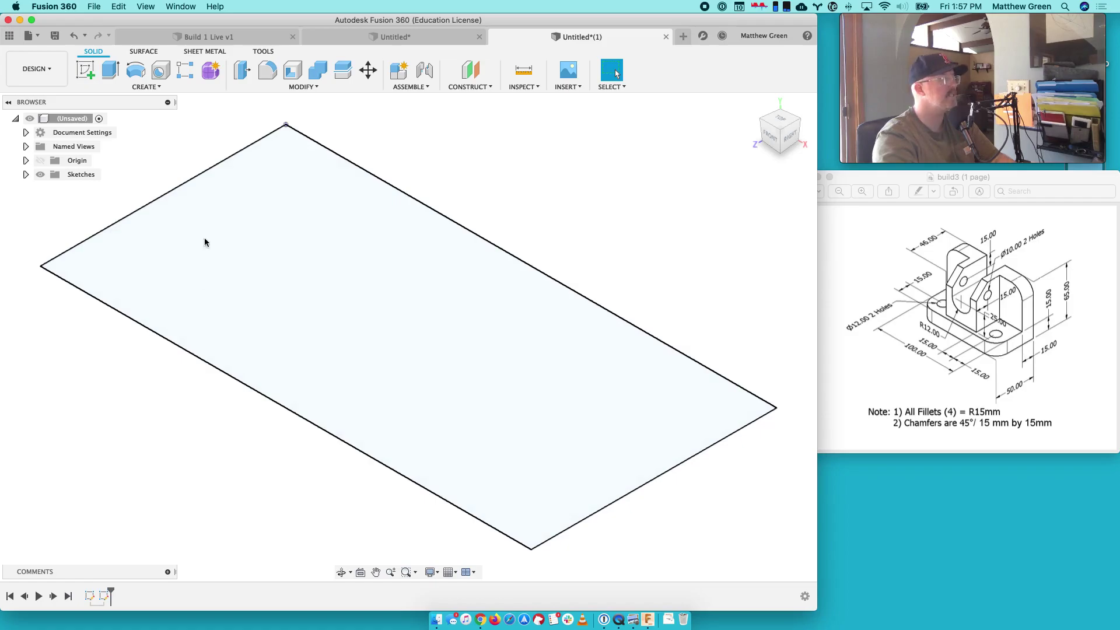
# Step: Extrude the rectangle profile 65 mm into a solid block
pyautogui.click(110, 70)
pyautogui.click(337, 290)
pyautogui.click(337, 289)
pyautogui.write('65')
pyautogui.press('Return')
pyautogui.click(755, 105)
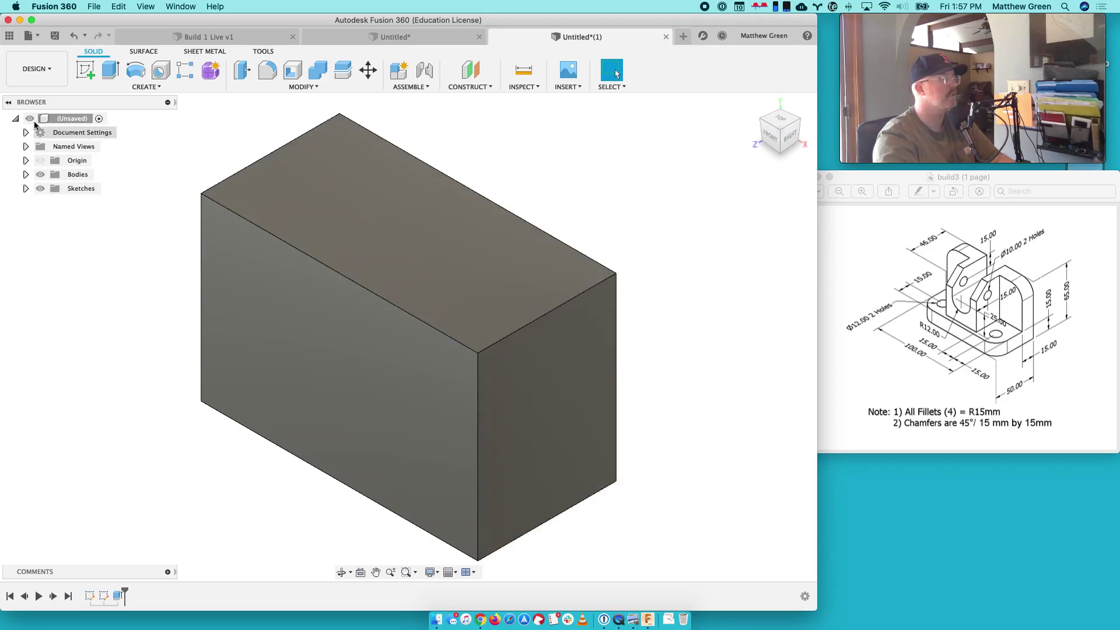
# Step: Sketch on the block's top face with a 15 mm line down from the top-right corner
pyautogui.click(86, 70)
pyautogui.click(369, 192)
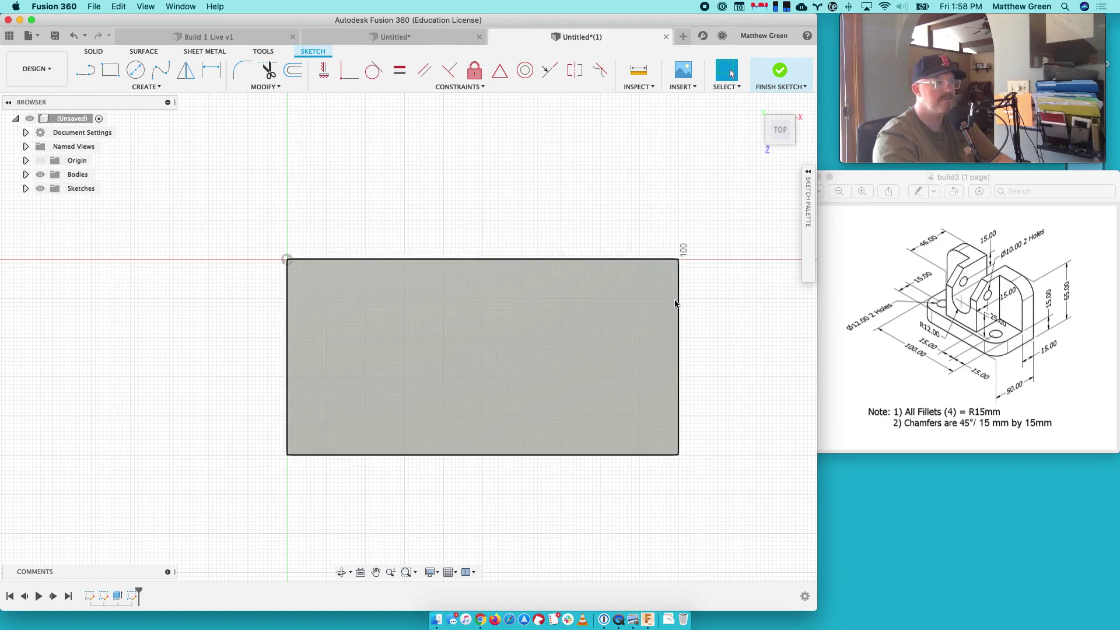
pyautogui.press('l')
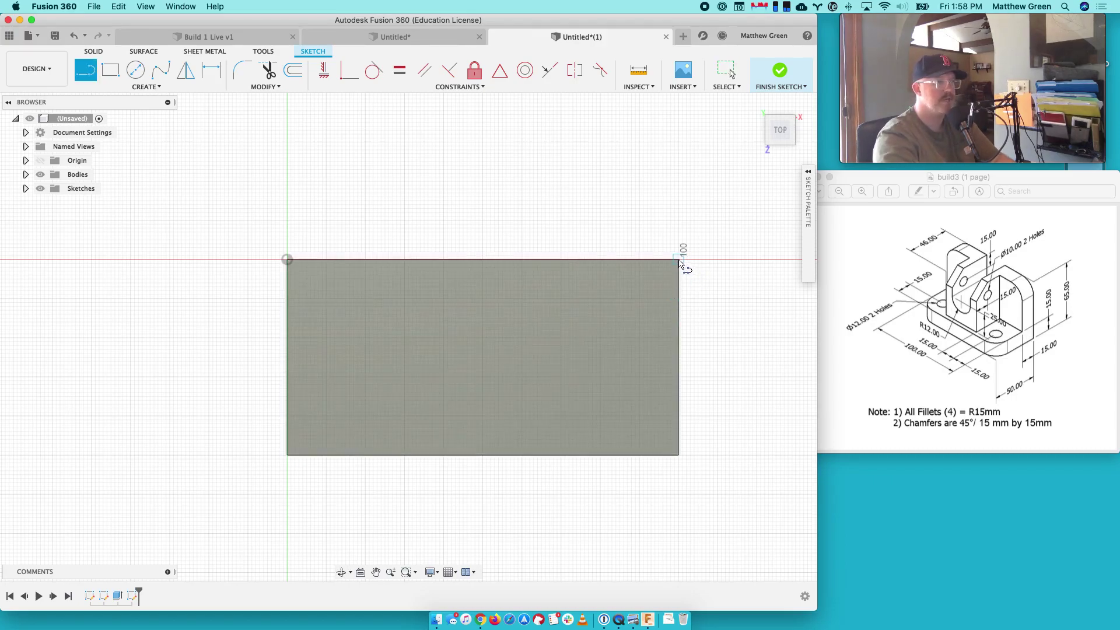
pyautogui.click(679, 259)
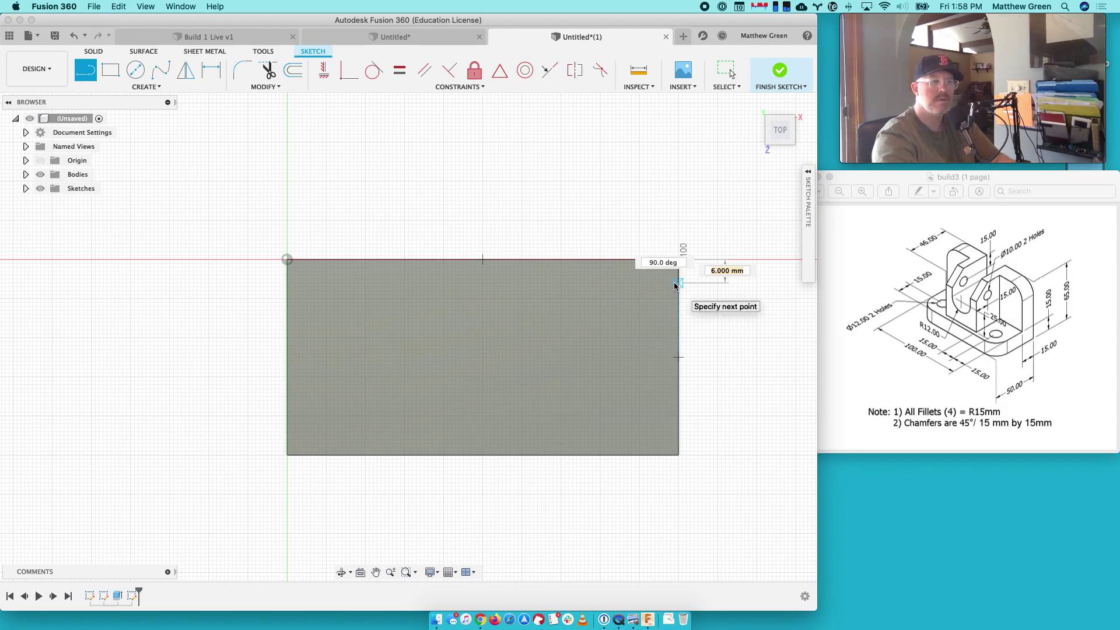
pyautogui.write('15')
pyautogui.press('Return')
pyautogui.press('Escape')
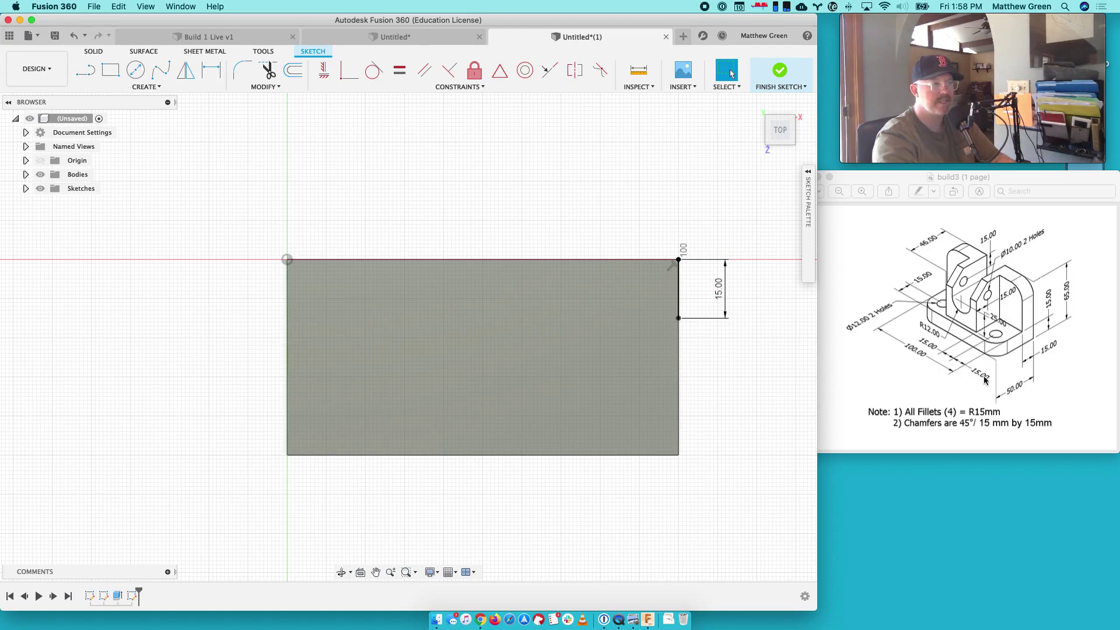
# Step: Draw a 30 mm (15+15) horizontal line left from the 15 mm line's end
pyautogui.press('l')
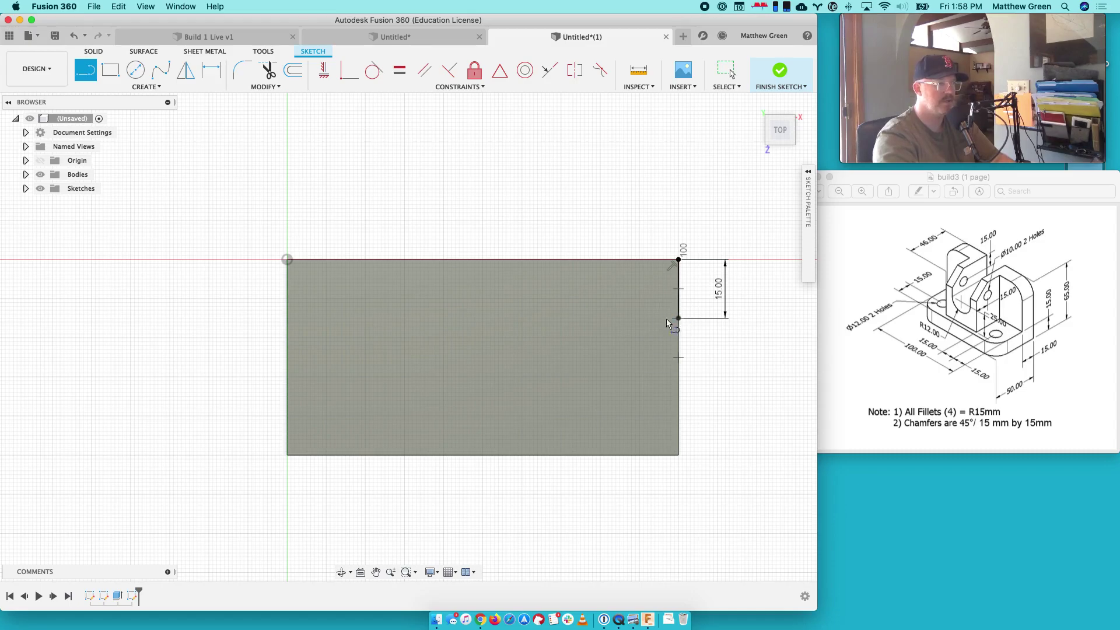
pyautogui.click(678, 318)
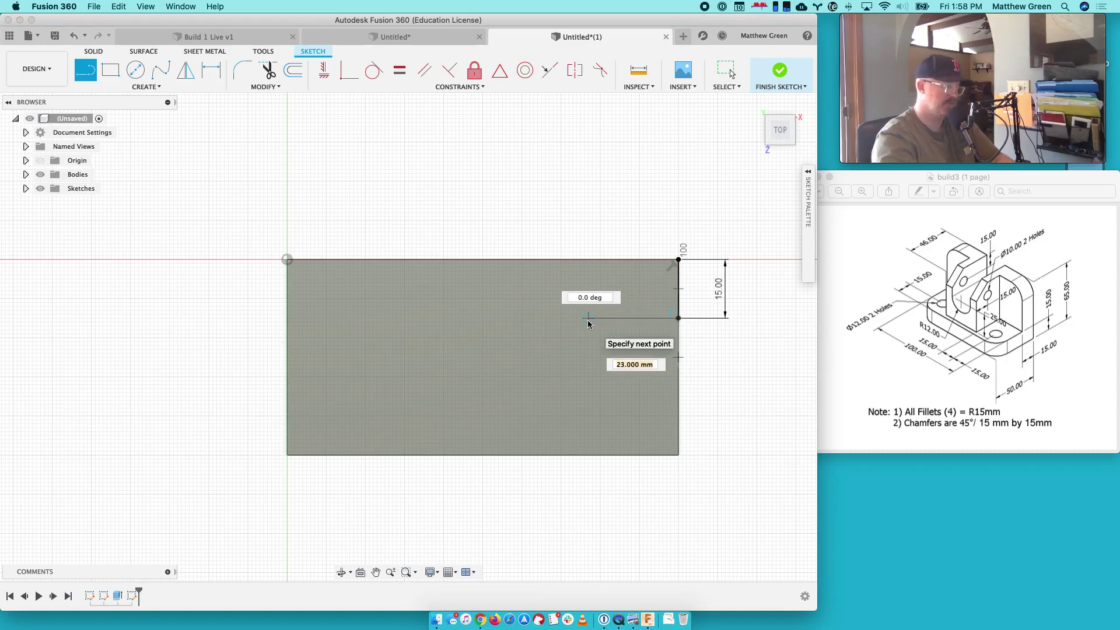
pyautogui.write('15+15')
pyautogui.press('Tab')
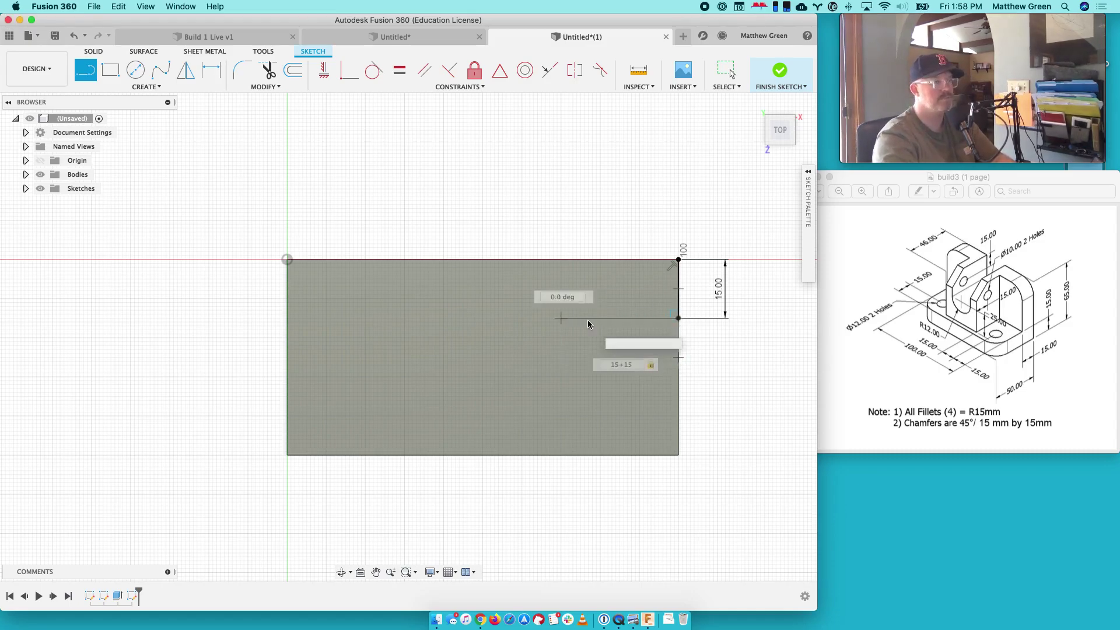
pyautogui.press('Return')
pyautogui.press('Escape')
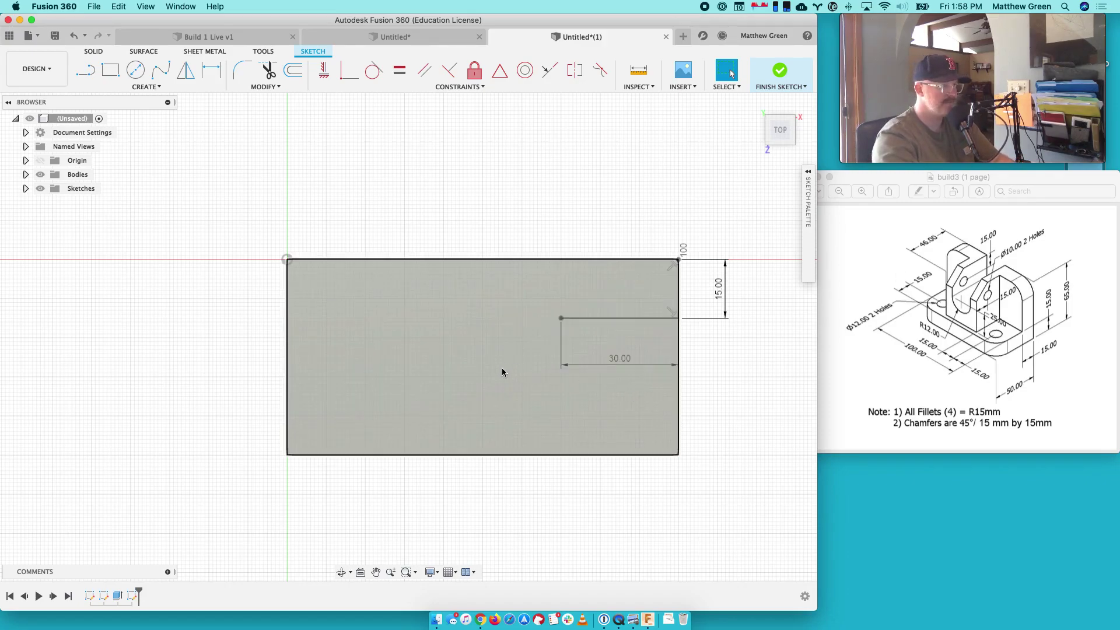
# Step: Draw a 4 mm high rectangle strip from the sketch's bottom-right corner
pyautogui.press('r')
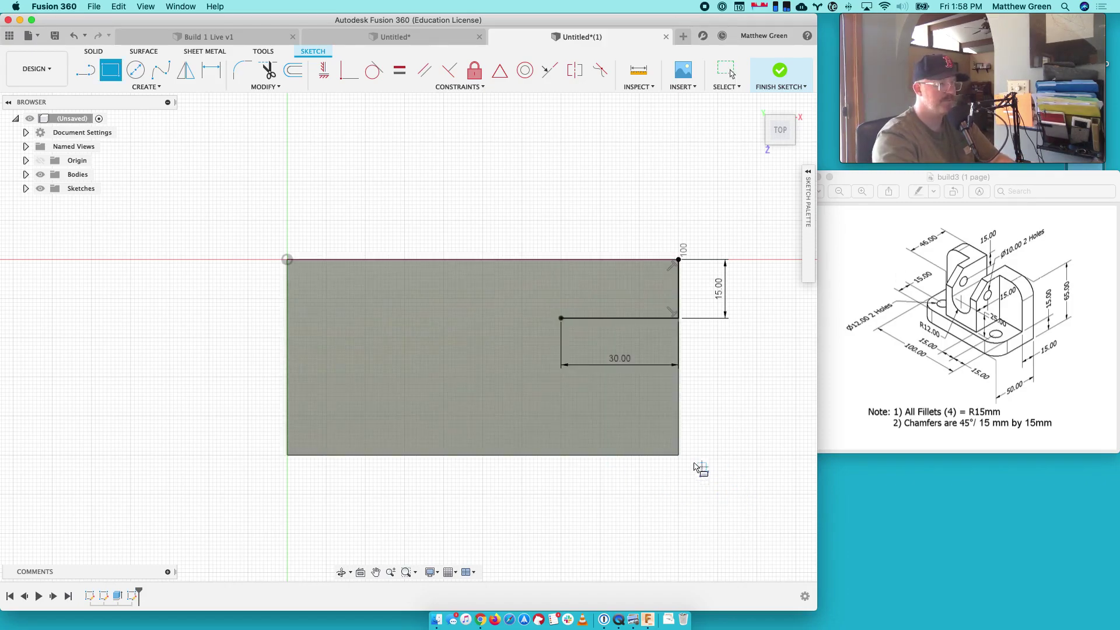
pyautogui.click(679, 455)
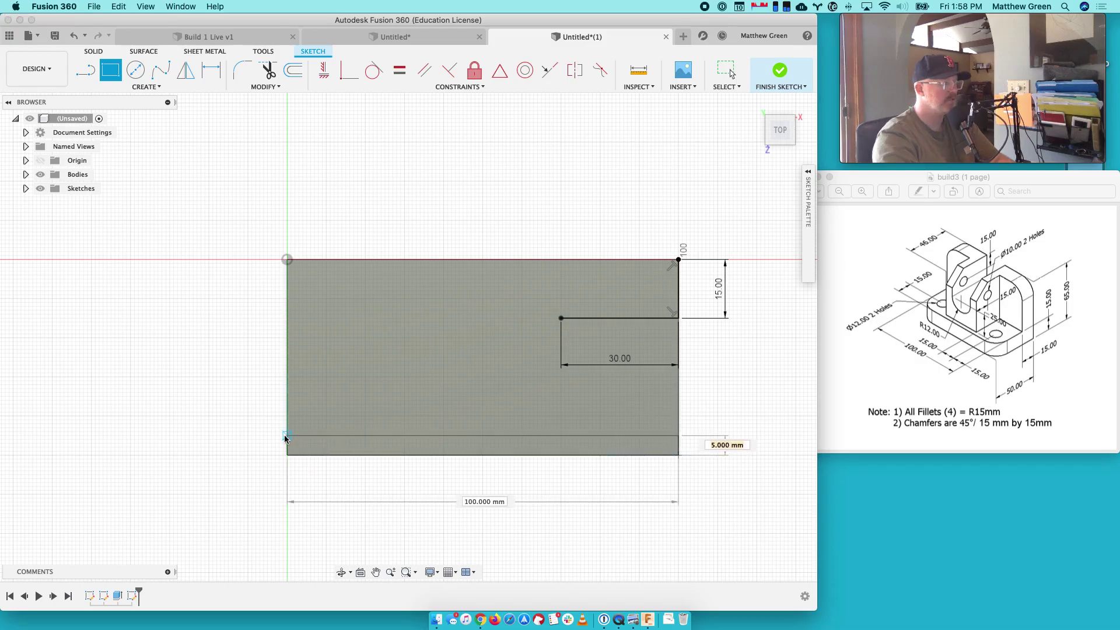
pyautogui.write('4')
pyautogui.press('Return')
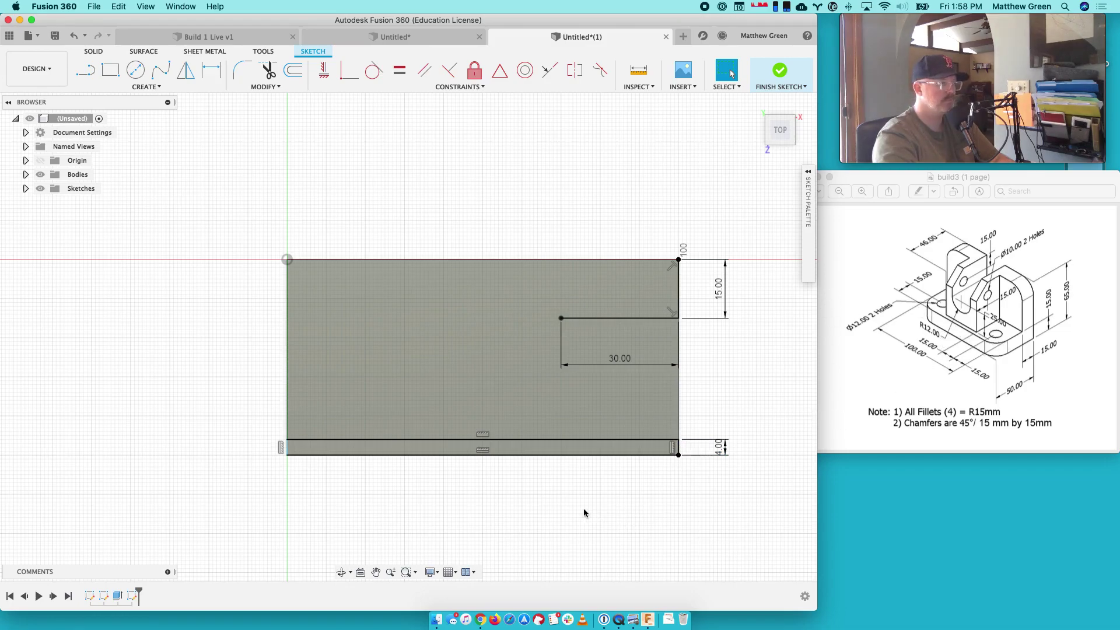
# Step: Close the notch with a vertical line to the strip and add a vertical centre line
pyautogui.press('l')
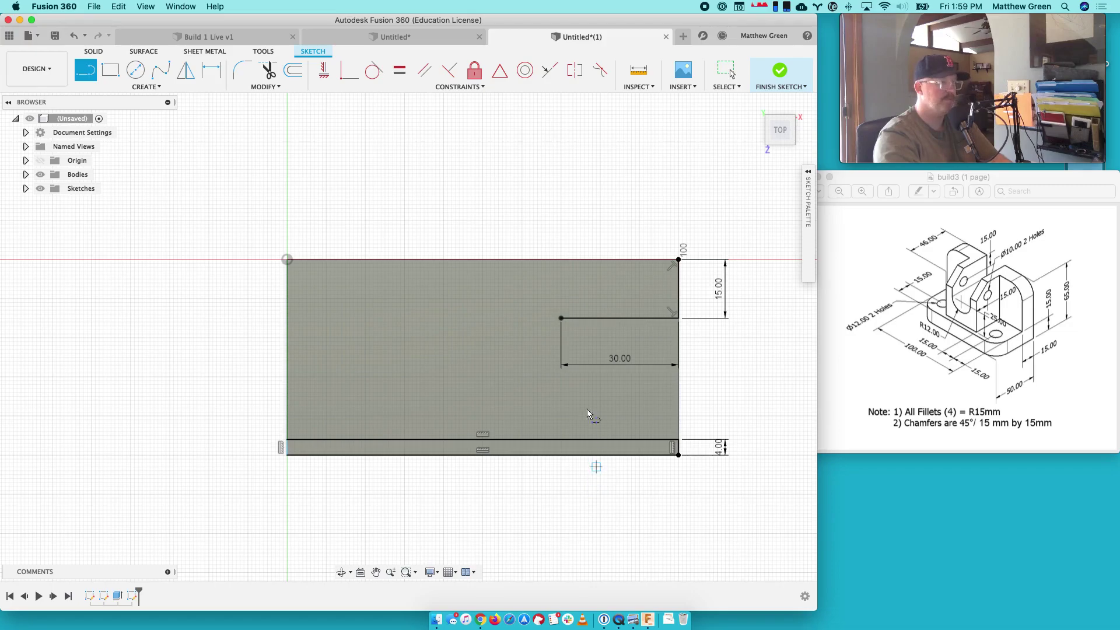
pyautogui.click(561, 319)
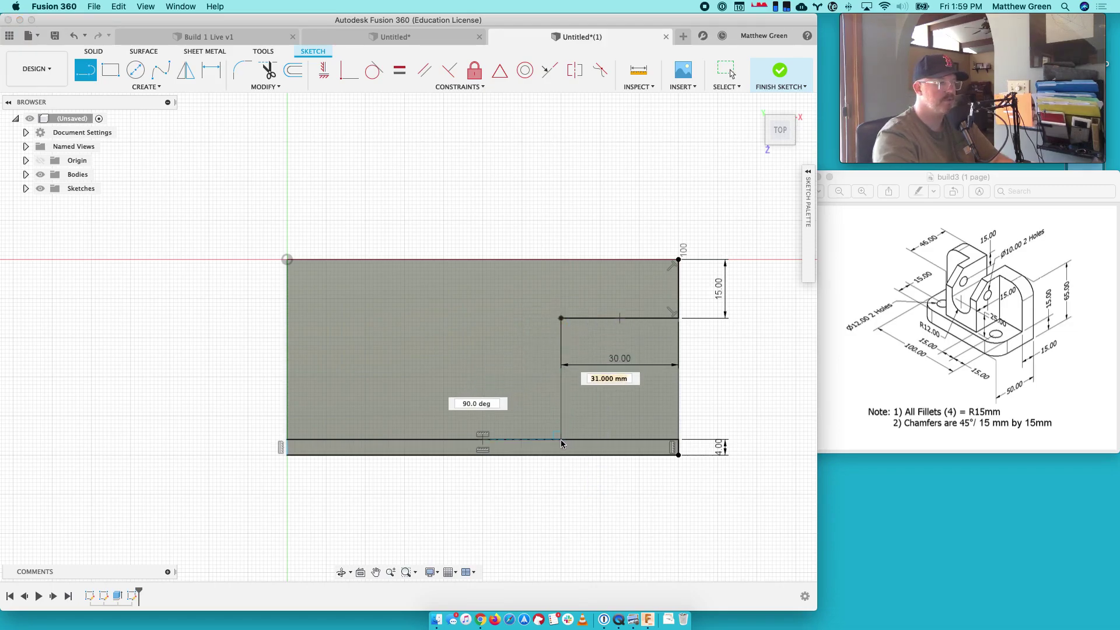
pyautogui.doubleClick(561, 439)
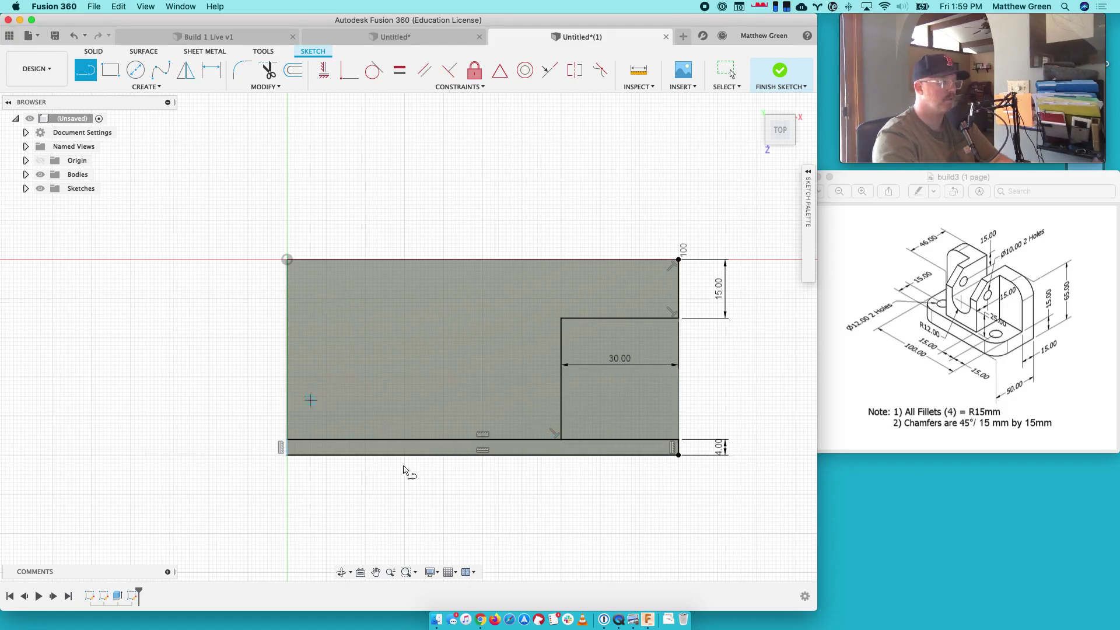
pyautogui.click(484, 441)
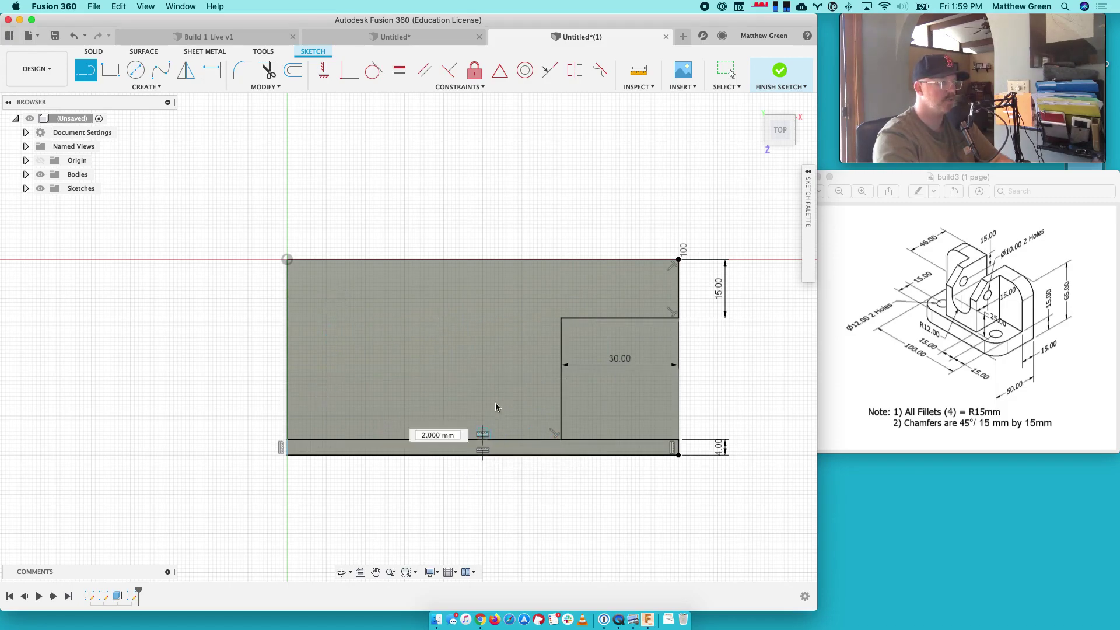
pyautogui.doubleClick(482, 261)
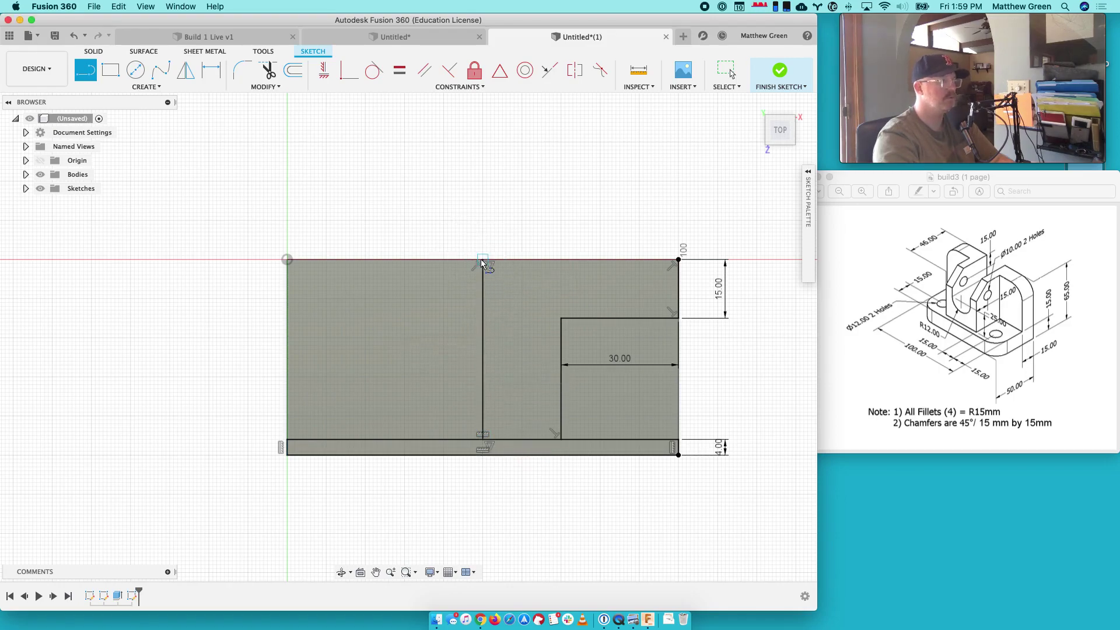
# Step: Mirror the notch lines about the centre line and join both notches with a 40 mm line
pyautogui.click(185, 70)
pyautogui.click(647, 319)
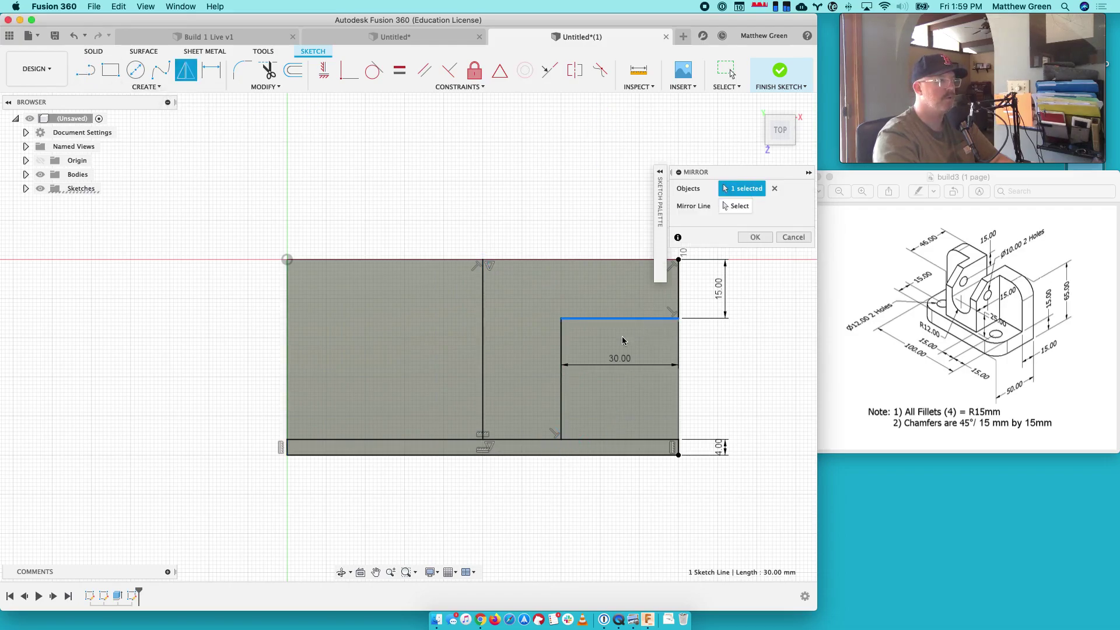
pyautogui.click(561, 355)
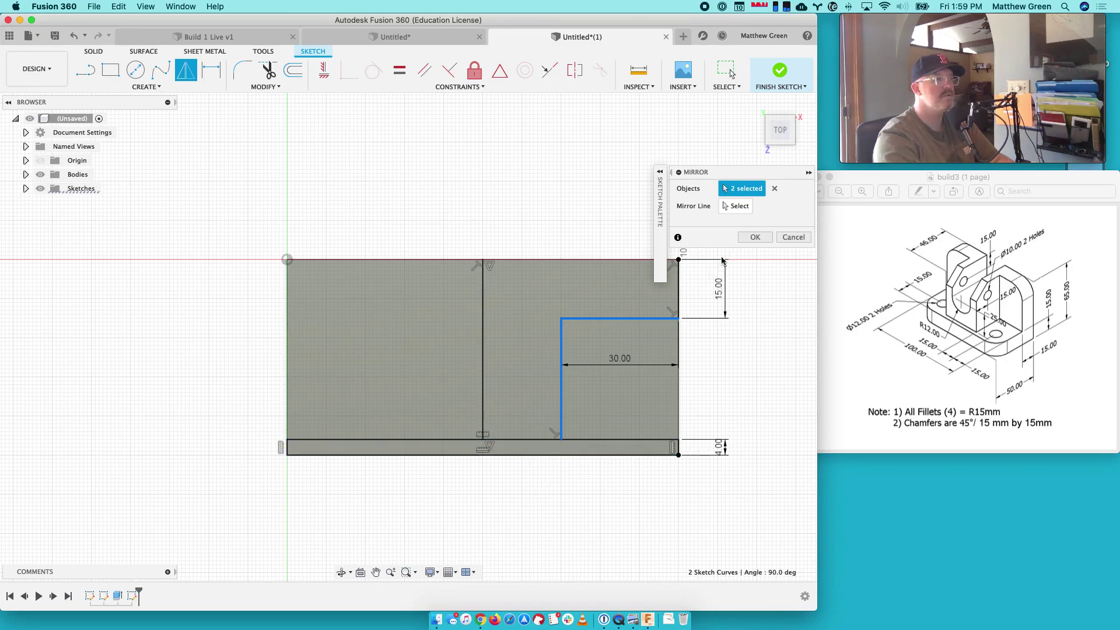
pyautogui.click(737, 206)
pyautogui.click(483, 308)
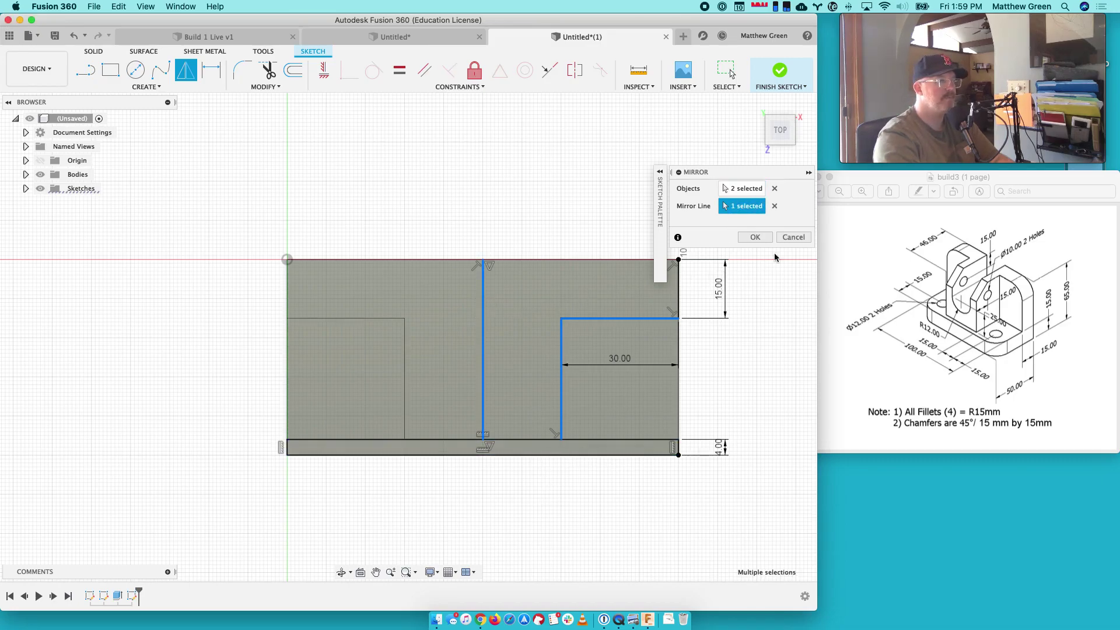
pyautogui.click(755, 237)
pyautogui.press('l')
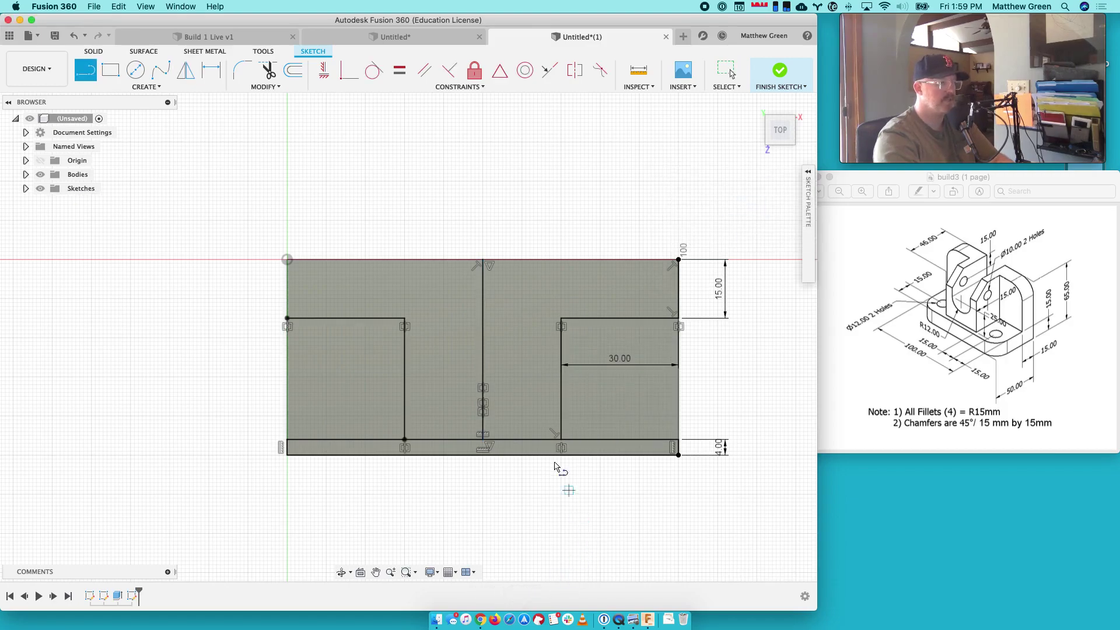
pyautogui.click(561, 439)
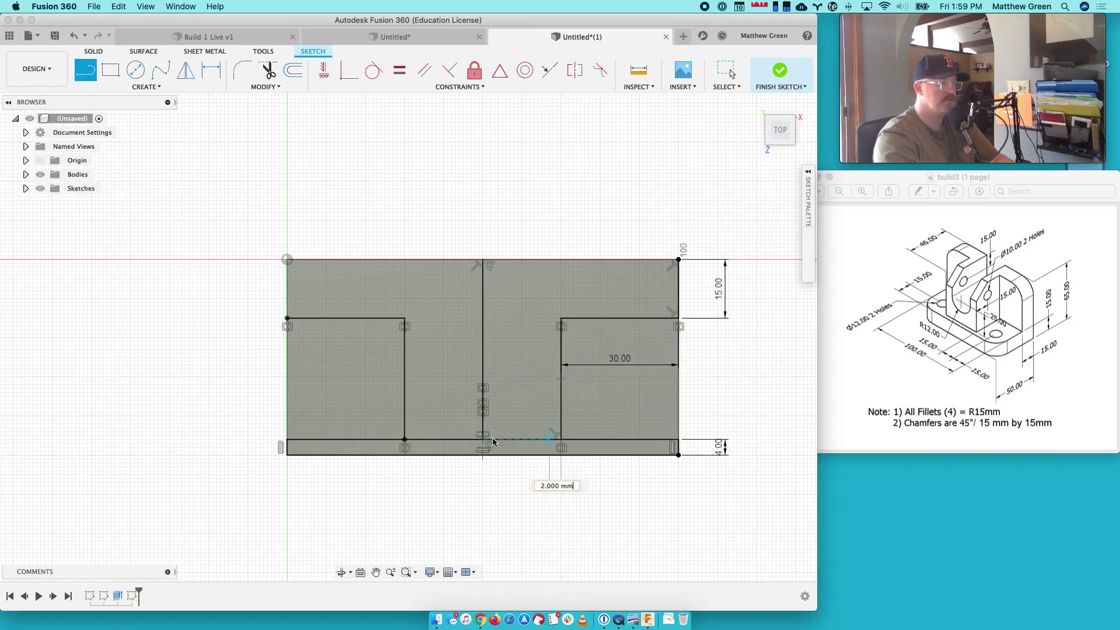
pyautogui.click(406, 440)
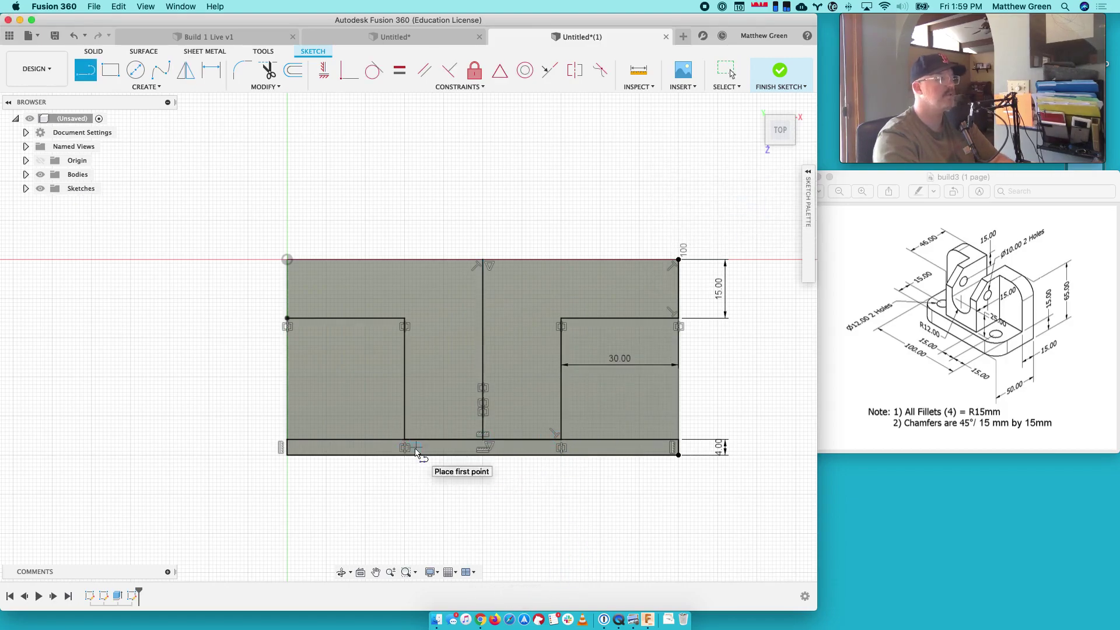
# Step: Trim away the leftover bottom line segments and the centre line
pyautogui.click(267, 71)
pyautogui.click(359, 440)
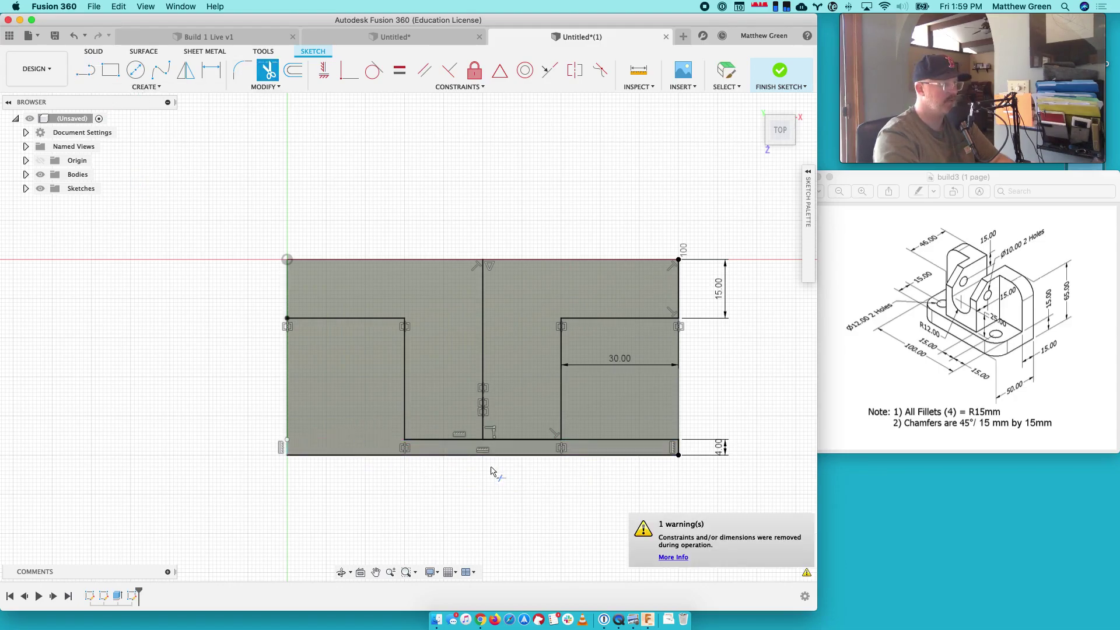
pyautogui.click(595, 438)
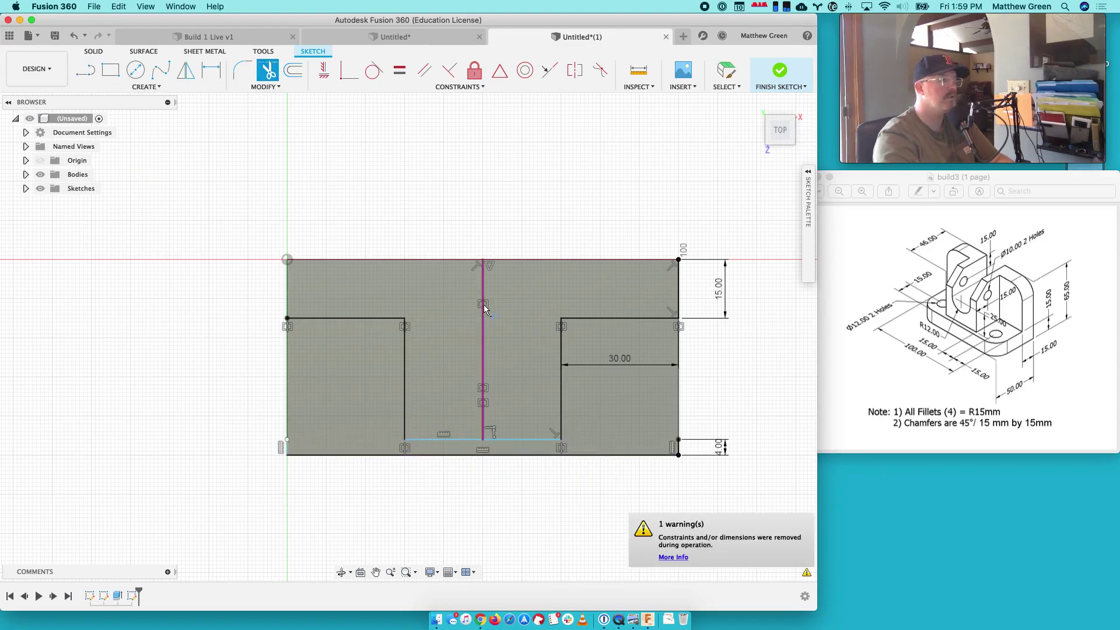
pyautogui.click(483, 362)
pyautogui.click(771, 119)
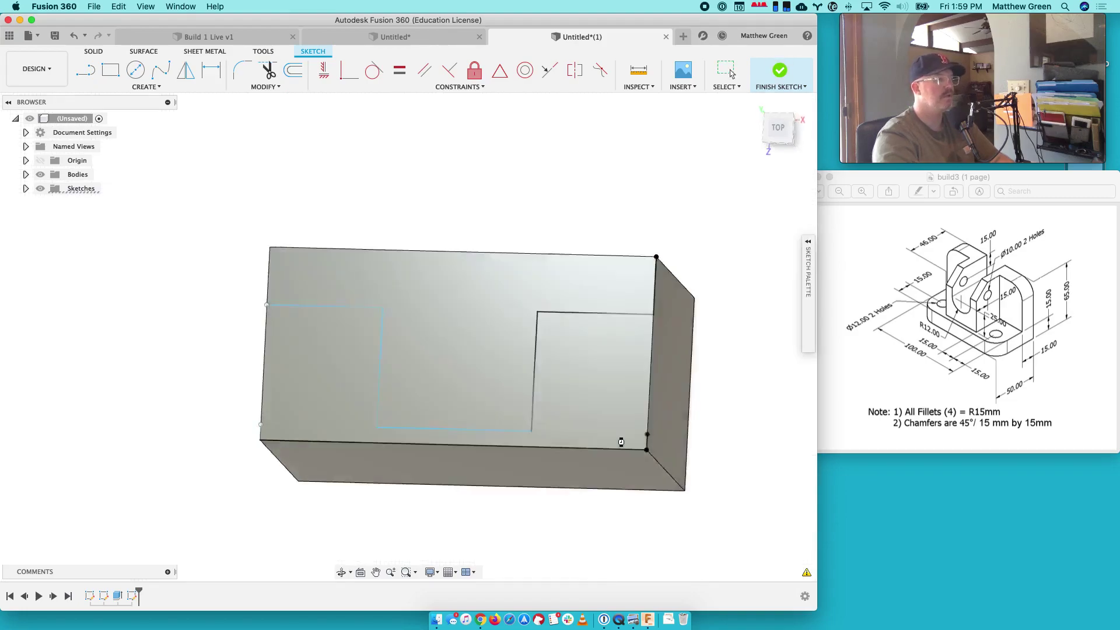
pyautogui.press('Escape')
# Step: Extrude-cut the stepped top-face profile 50 mm deep into the block
pyautogui.moveTo(450, 230); pyautogui.dragTo(411, 220, button='right')
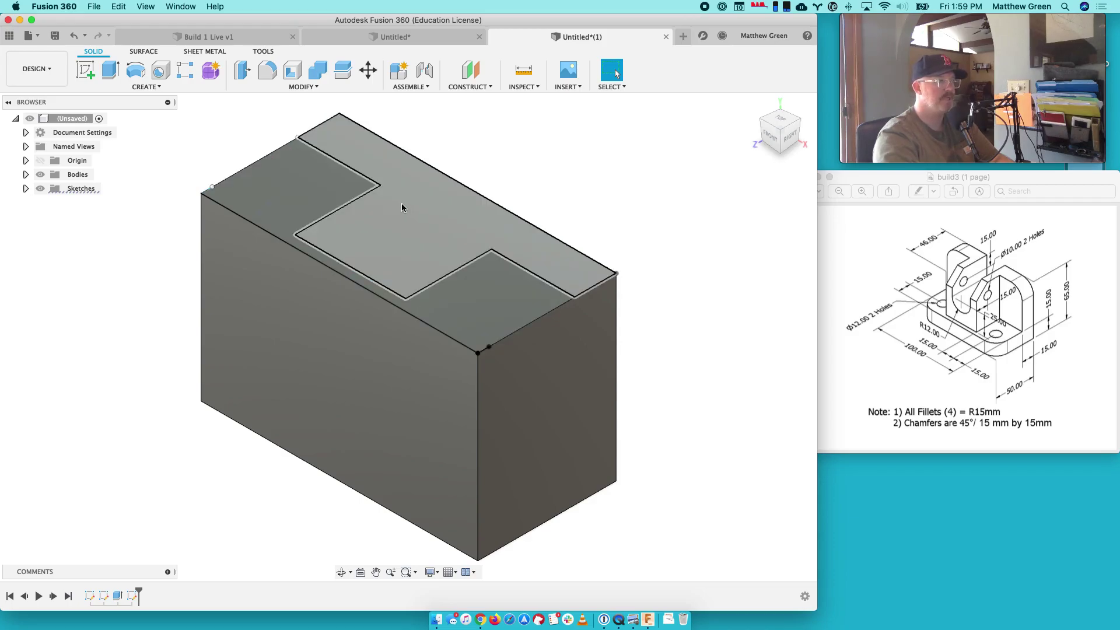
pyautogui.click(304, 200)
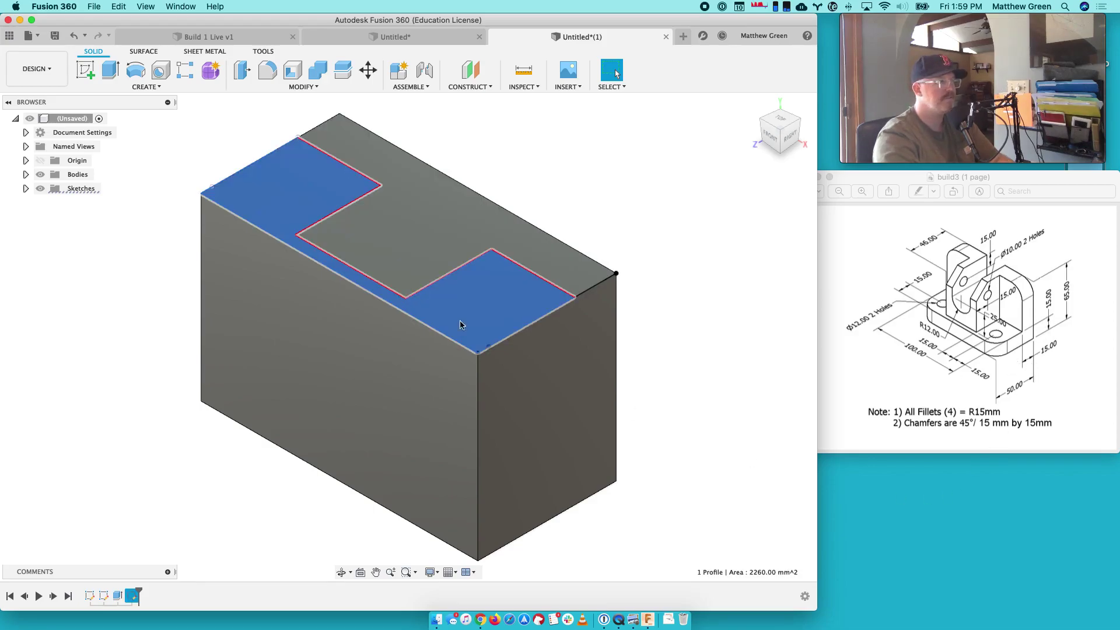
pyautogui.click(110, 70)
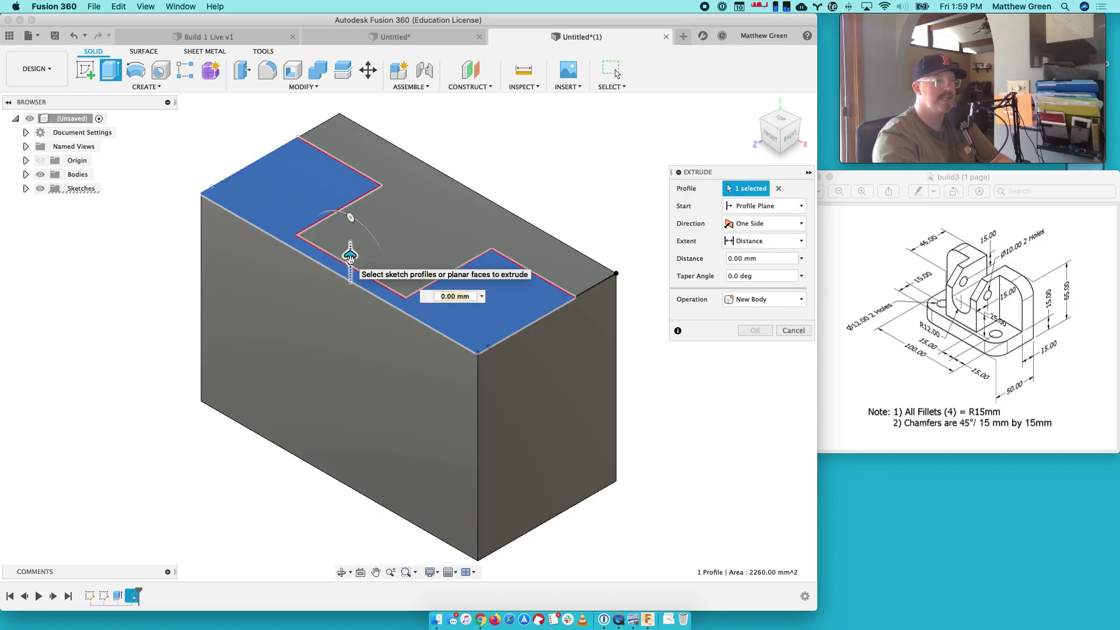
pyautogui.write('65')
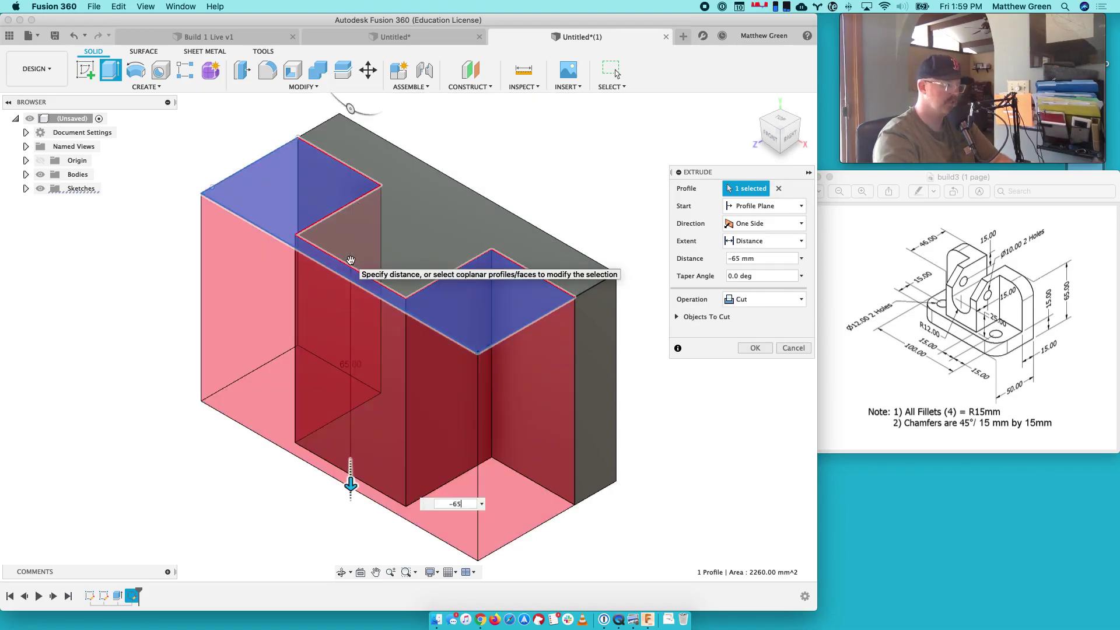
pyautogui.write('+15')
pyautogui.press('Return')
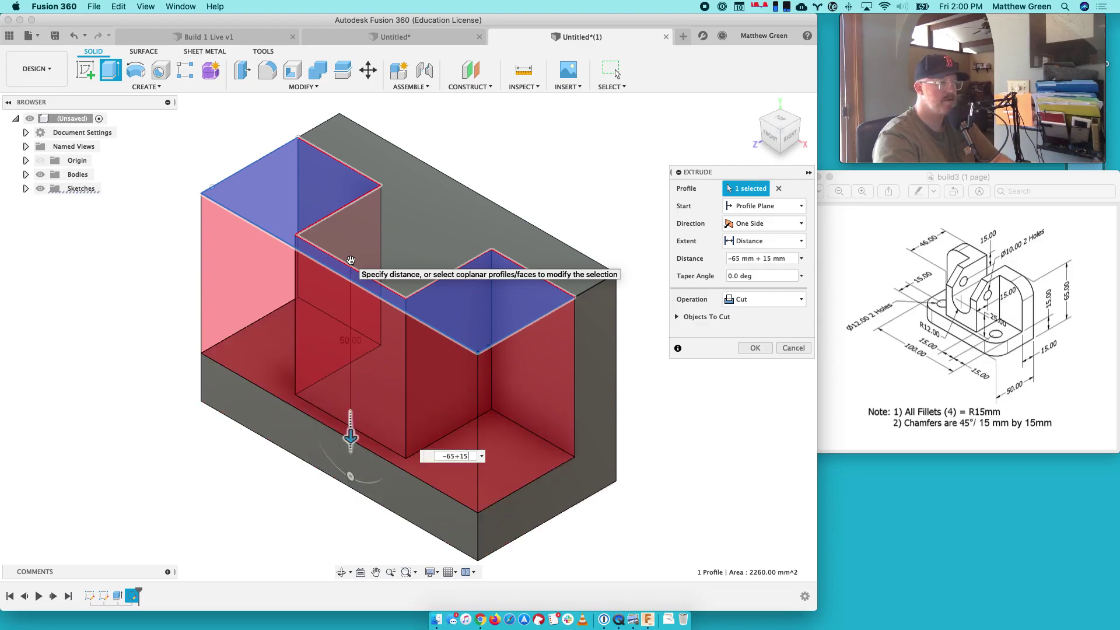
pyautogui.press('Return')
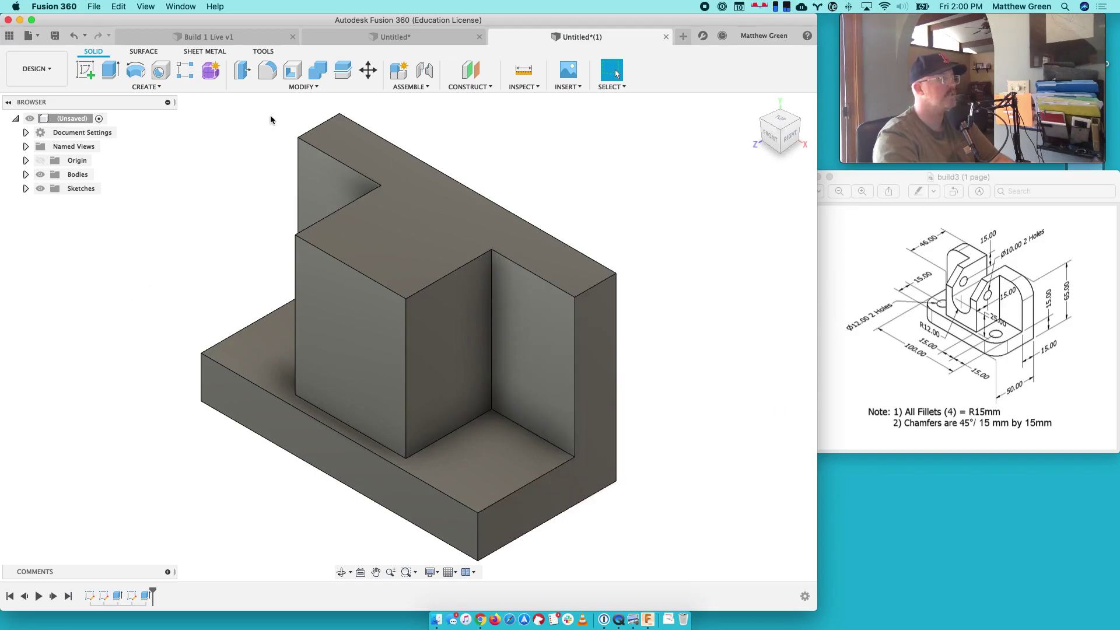
# Step: Pick the back wall's two top edges and the base's two vertical corner edges for filleting
pyautogui.click(267, 70)
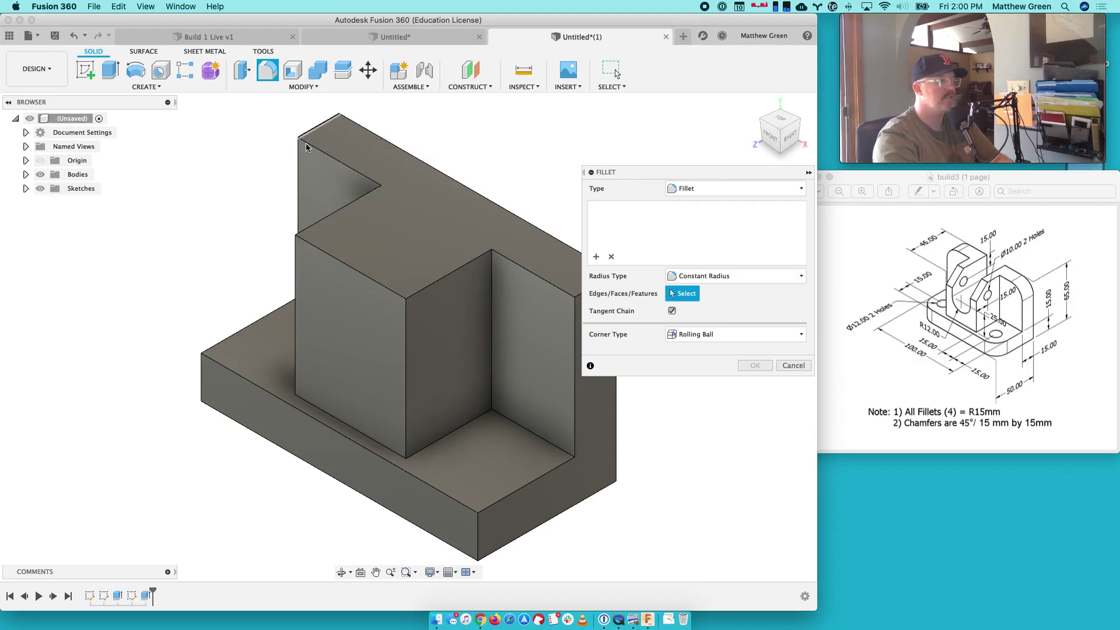
pyautogui.rightClick(202, 461)
pyautogui.click(309, 155)
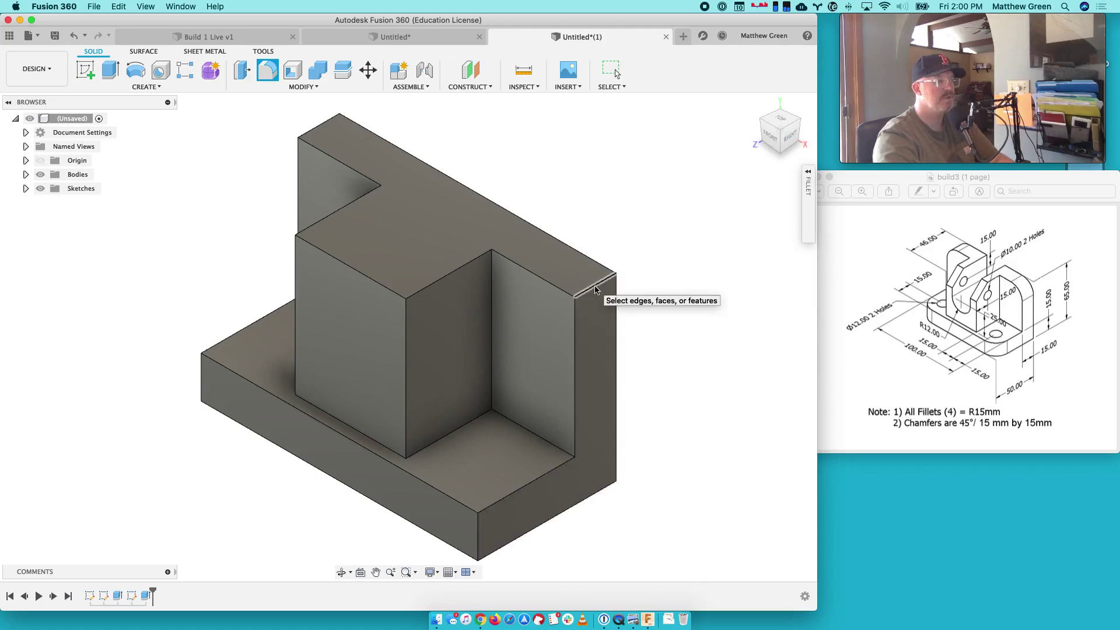
pyautogui.click(597, 286)
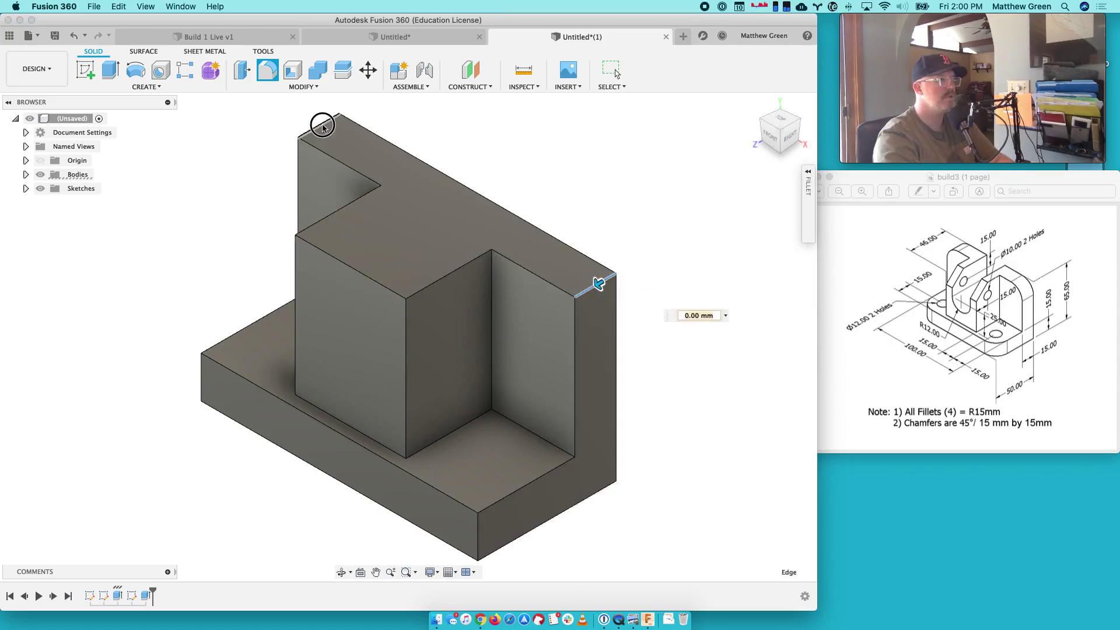
pyautogui.click(320, 124)
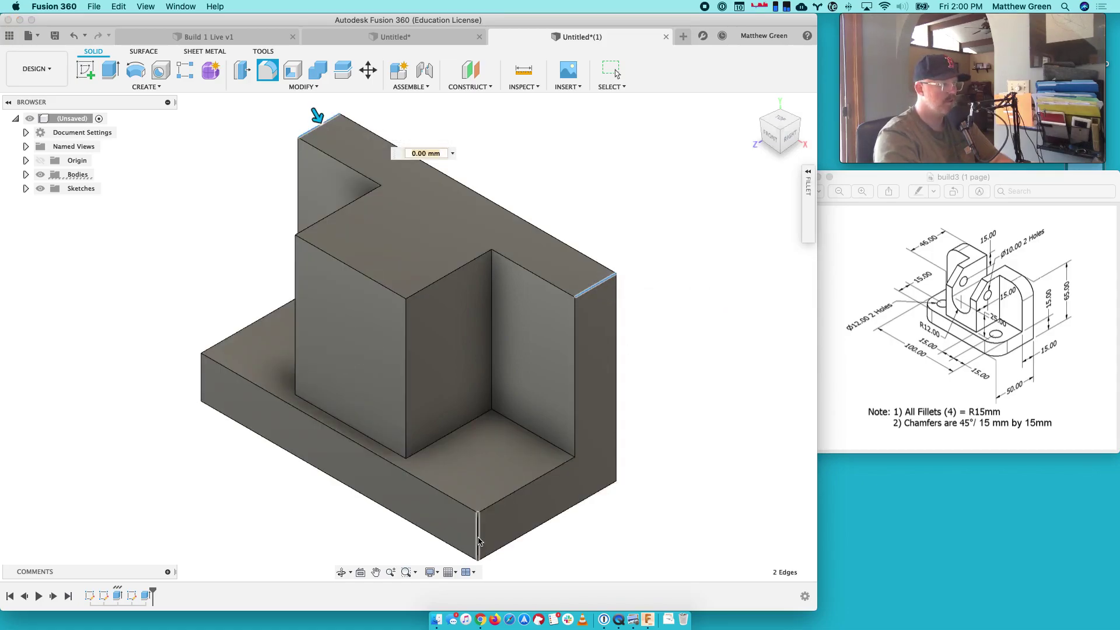
pyautogui.click(477, 534)
pyautogui.click(202, 379)
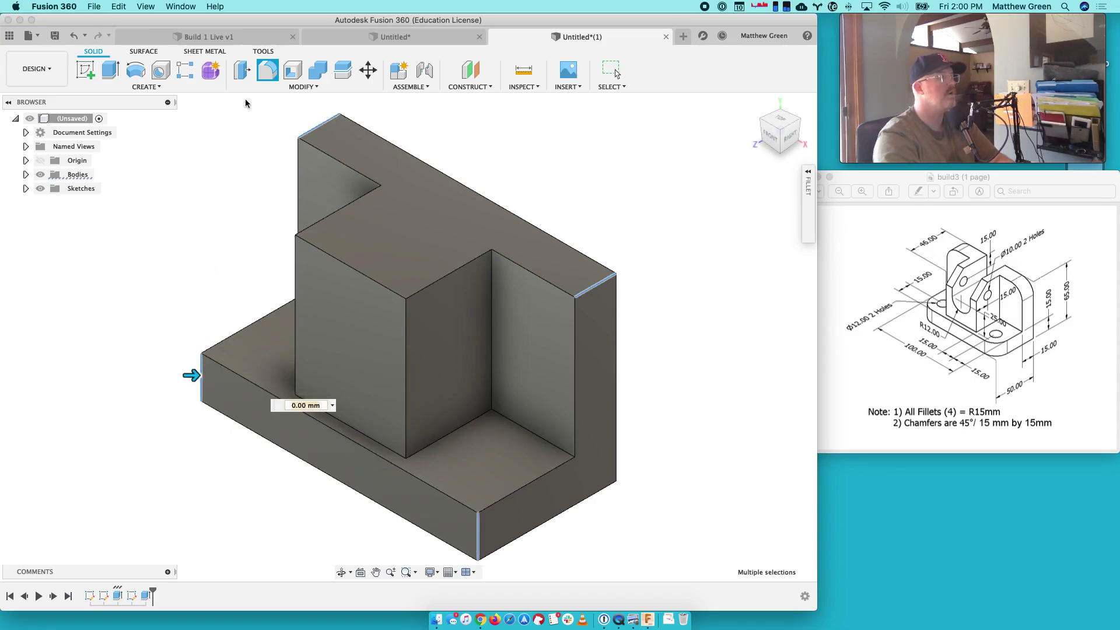
pyautogui.click(267, 70)
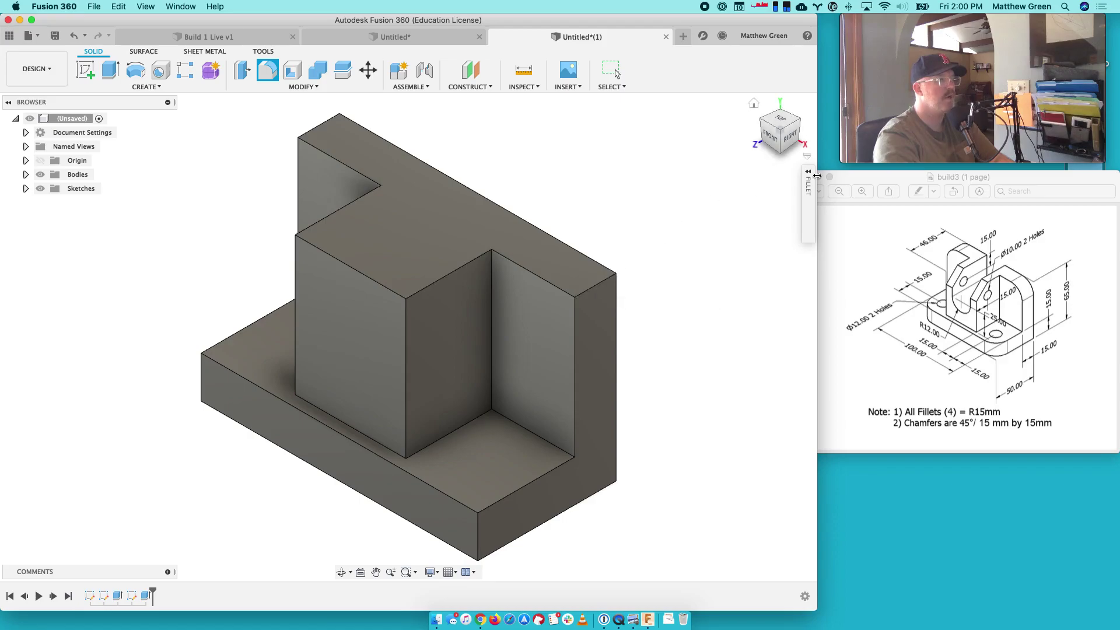
pyautogui.click(809, 172)
pyautogui.click(790, 365)
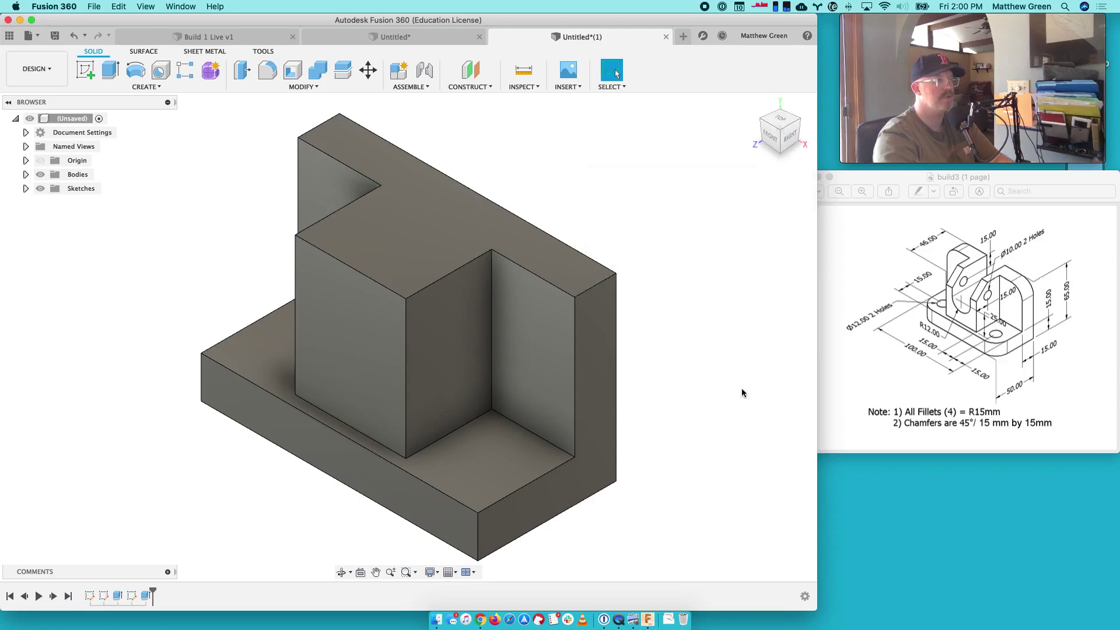
# Step: Reselect the four corner edges and fillet them with a 15 mm radius
pyautogui.click(596, 290)
pyautogui.keyDown('shift'); pyautogui.click(320, 126); pyautogui.keyUp('shift')
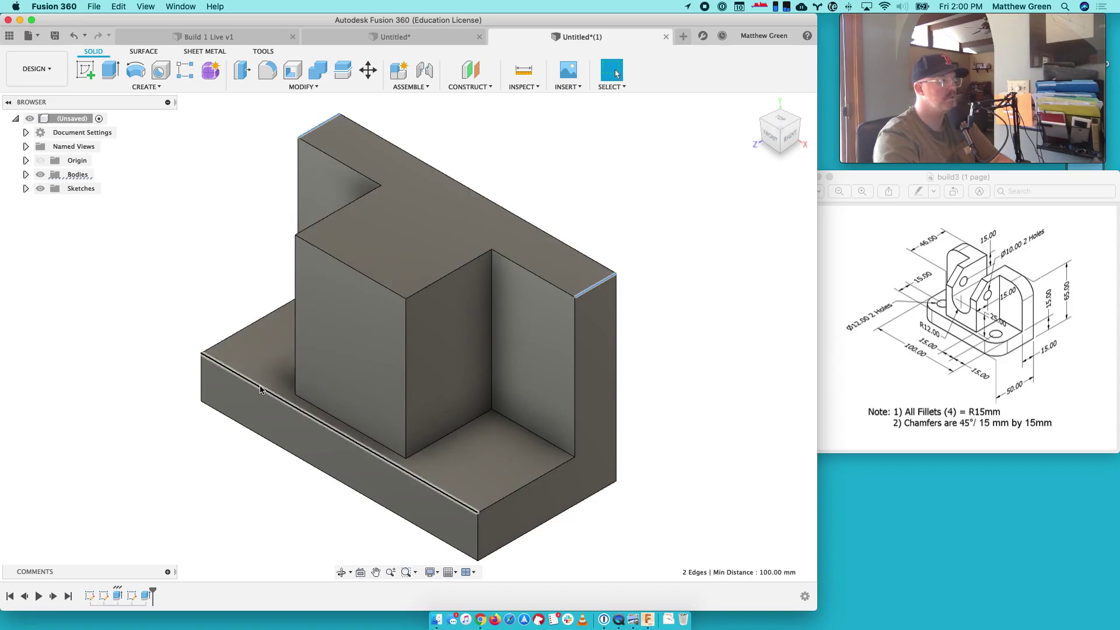
pyautogui.keyDown('shift'); pyautogui.click(202, 378); pyautogui.keyUp('shift')
pyautogui.keyDown('shift'); pyautogui.click(479, 538); pyautogui.keyUp('shift')
pyautogui.click(267, 70)
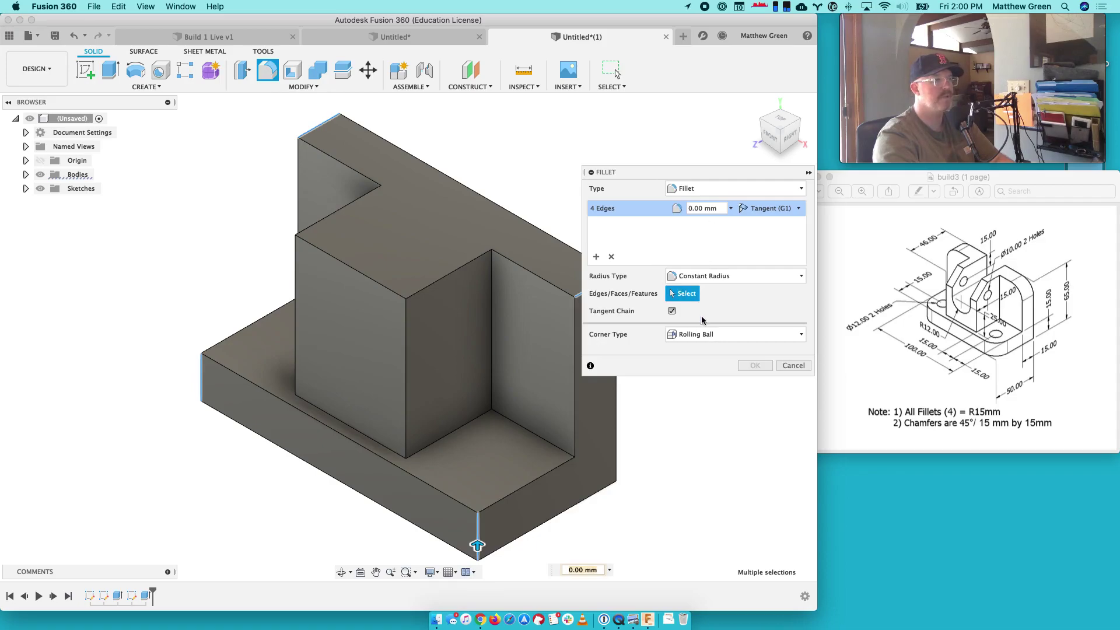
pyautogui.click(700, 208)
pyautogui.write('15')
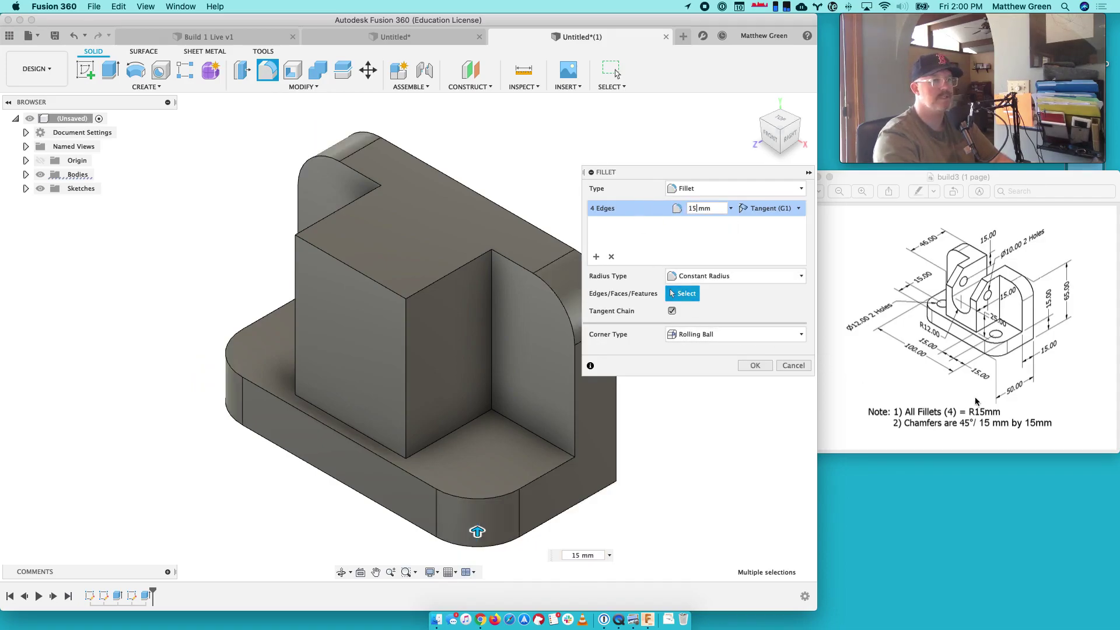
pyautogui.click(755, 366)
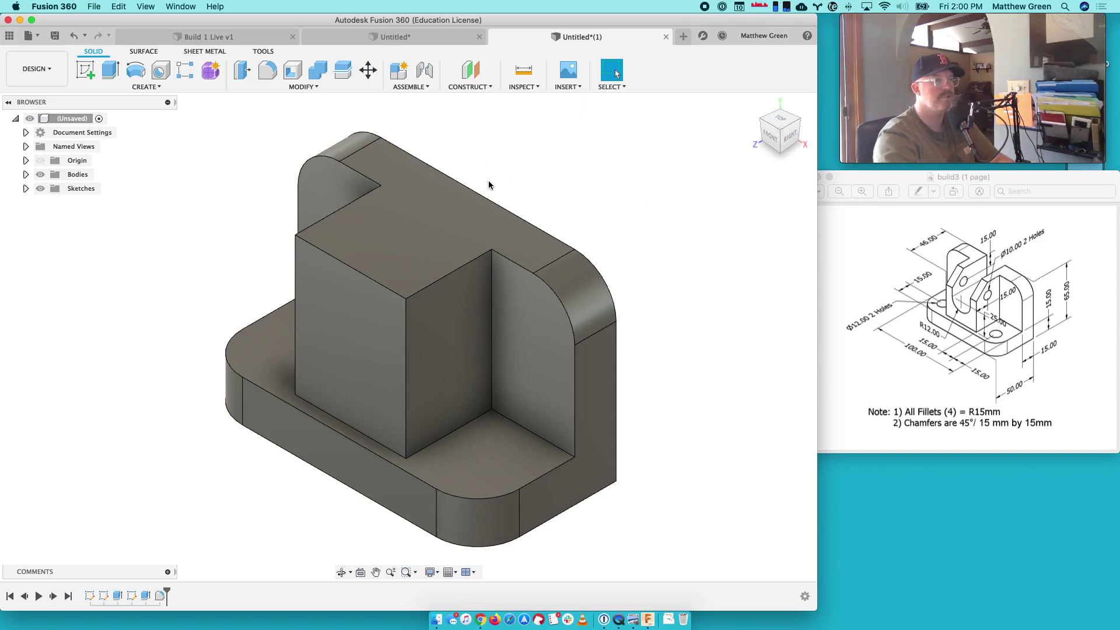
# Step: Chamfer the raised block's top front edge with a 15 mm distance
pyautogui.click(274, 87)
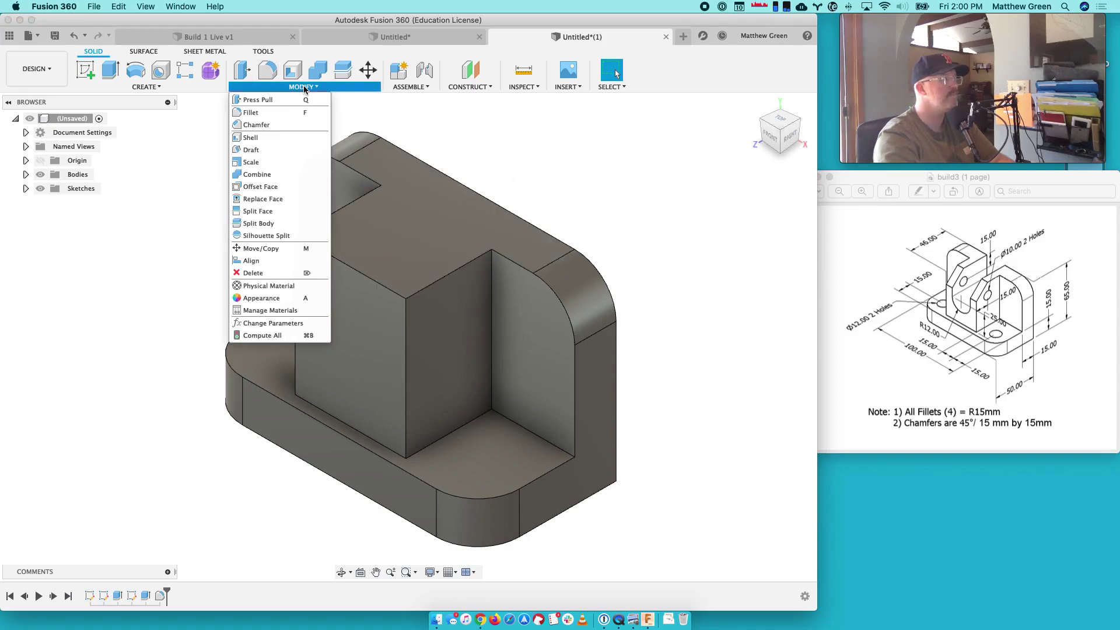
pyautogui.click(260, 126)
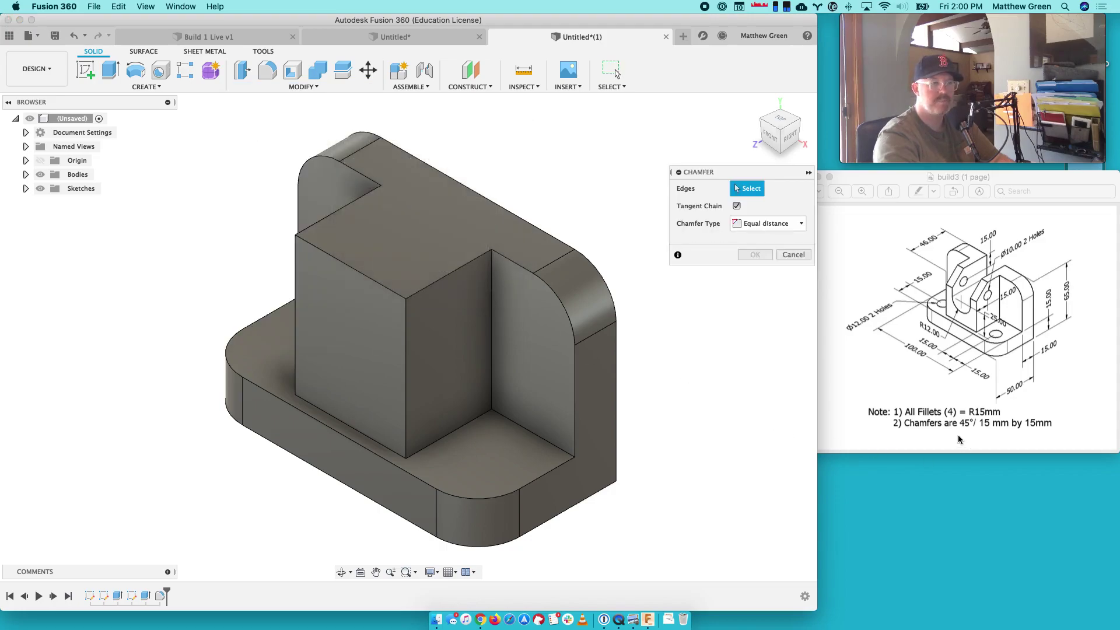
pyautogui.click(364, 275)
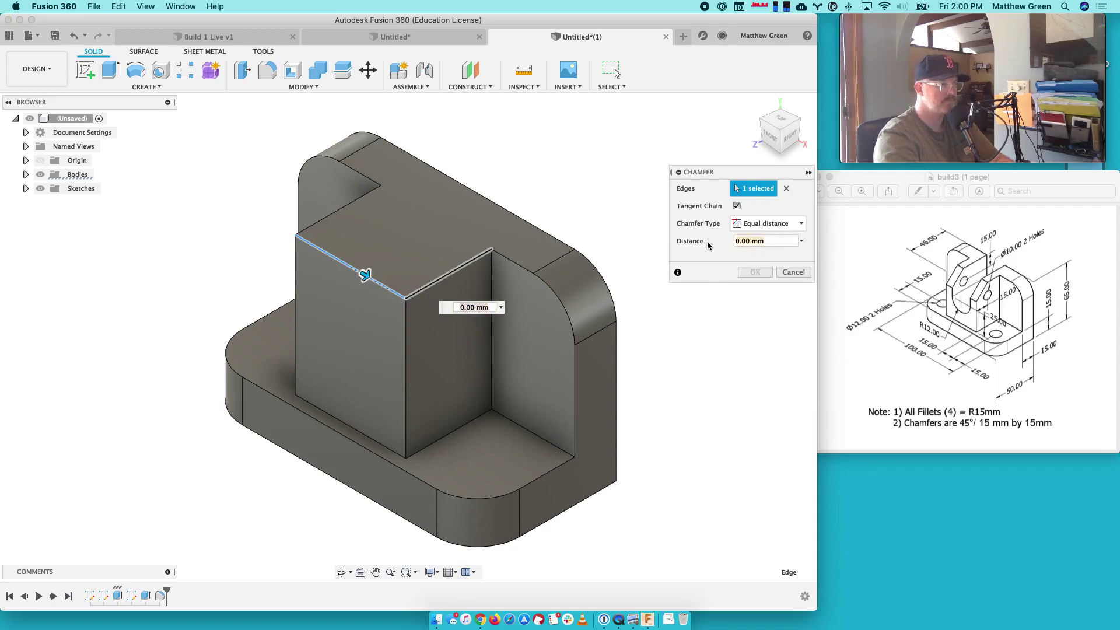
pyautogui.write('15')
pyautogui.press('Return')
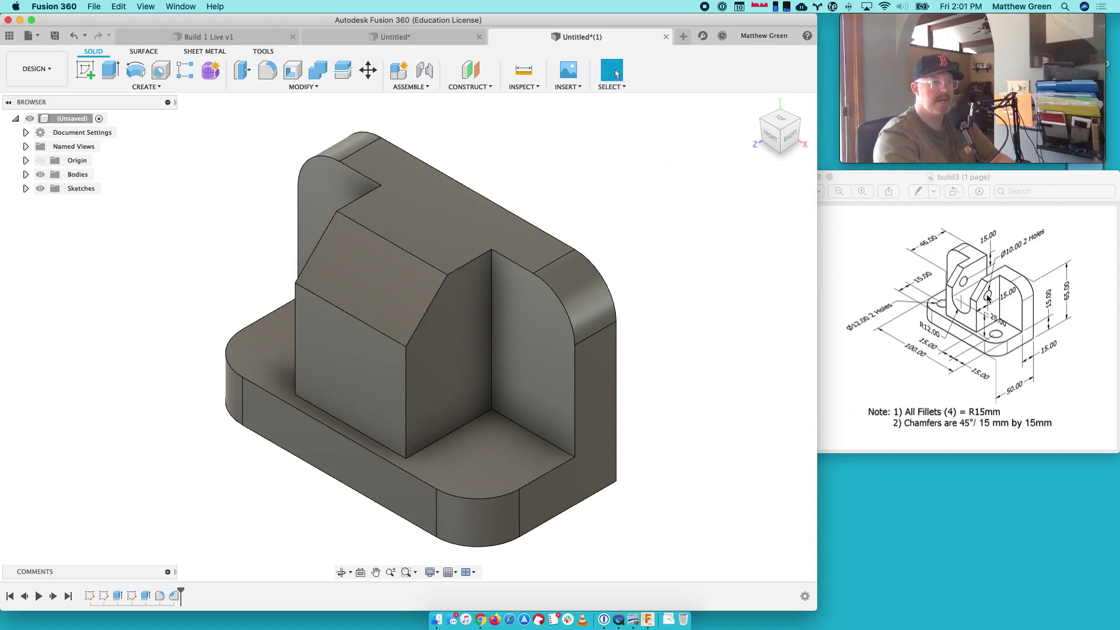
# Step: Sketch a 15 by 15 mm corner square on the chamfer face, with a circle at its corner
pyautogui.click(85, 70)
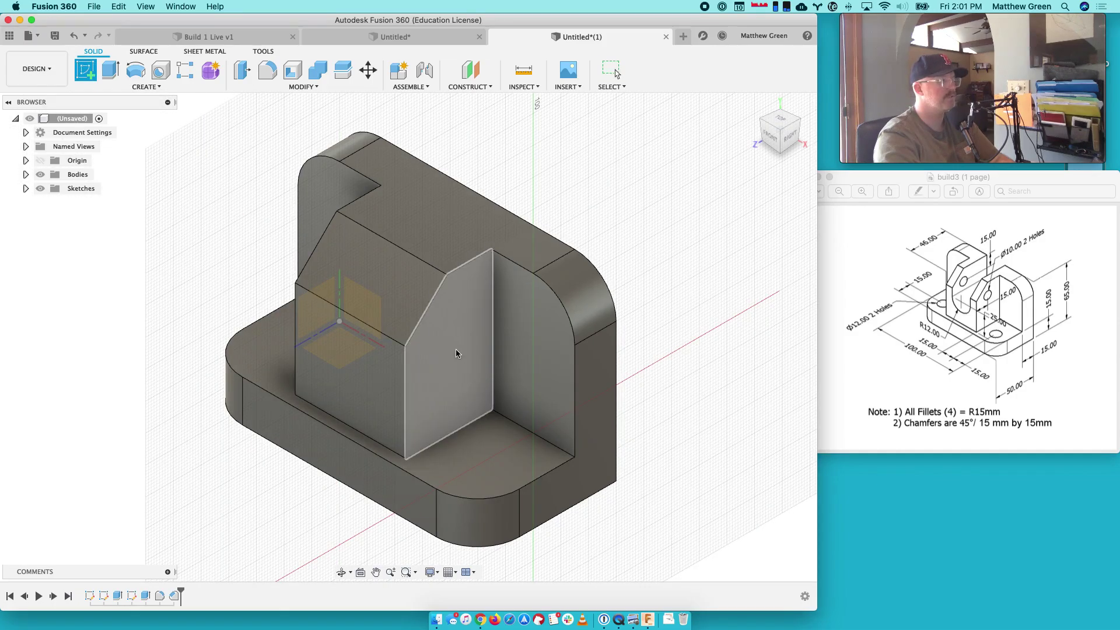
pyautogui.click(457, 350)
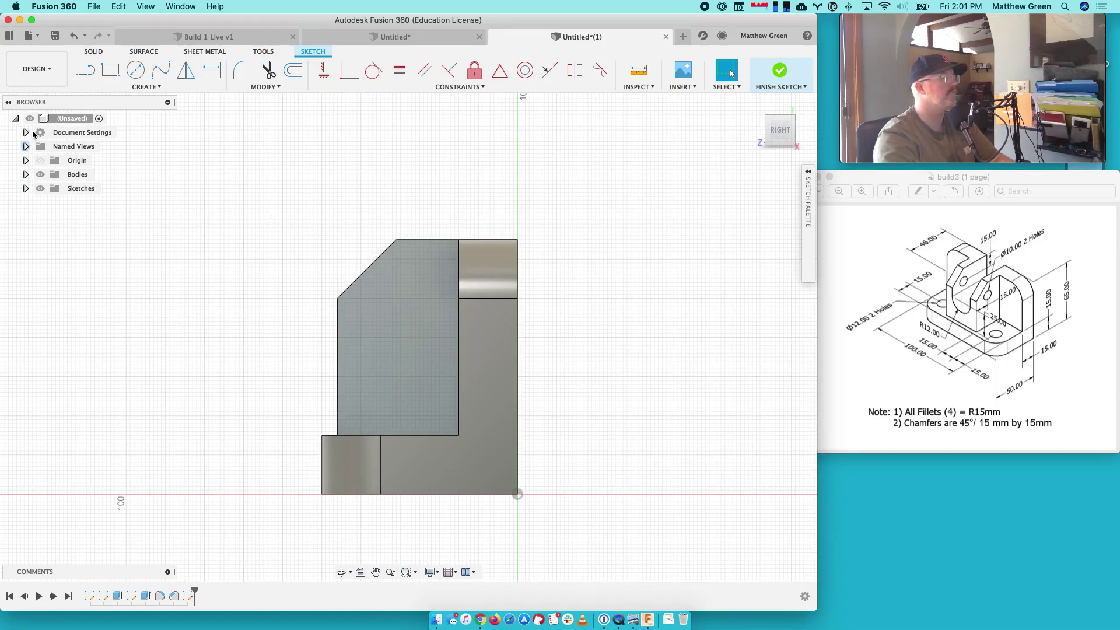
pyautogui.click(110, 70)
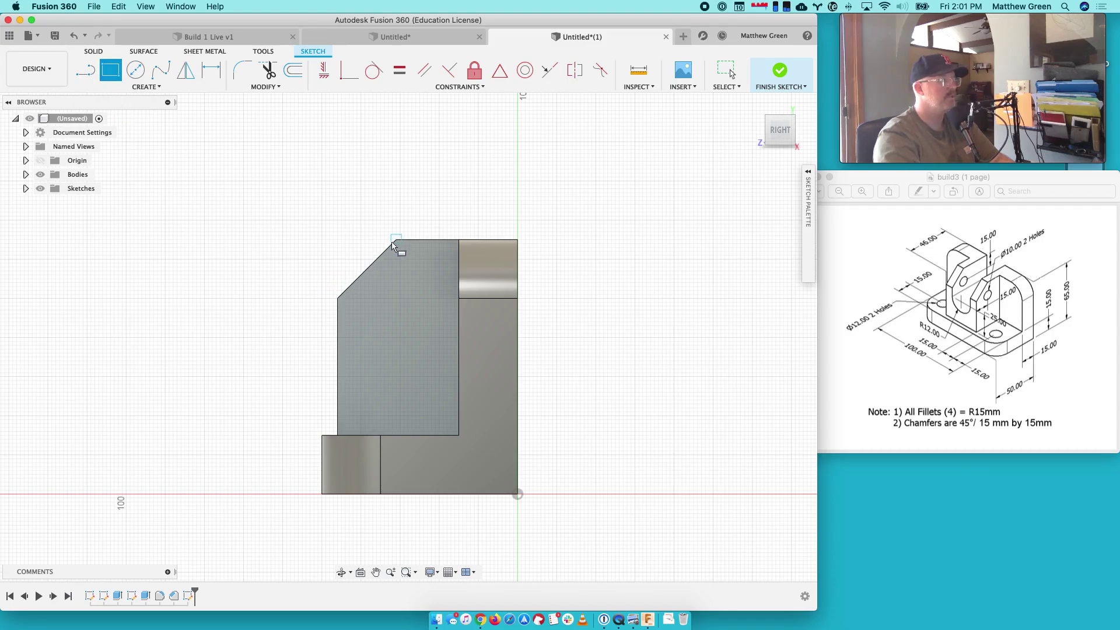
pyautogui.click(338, 240)
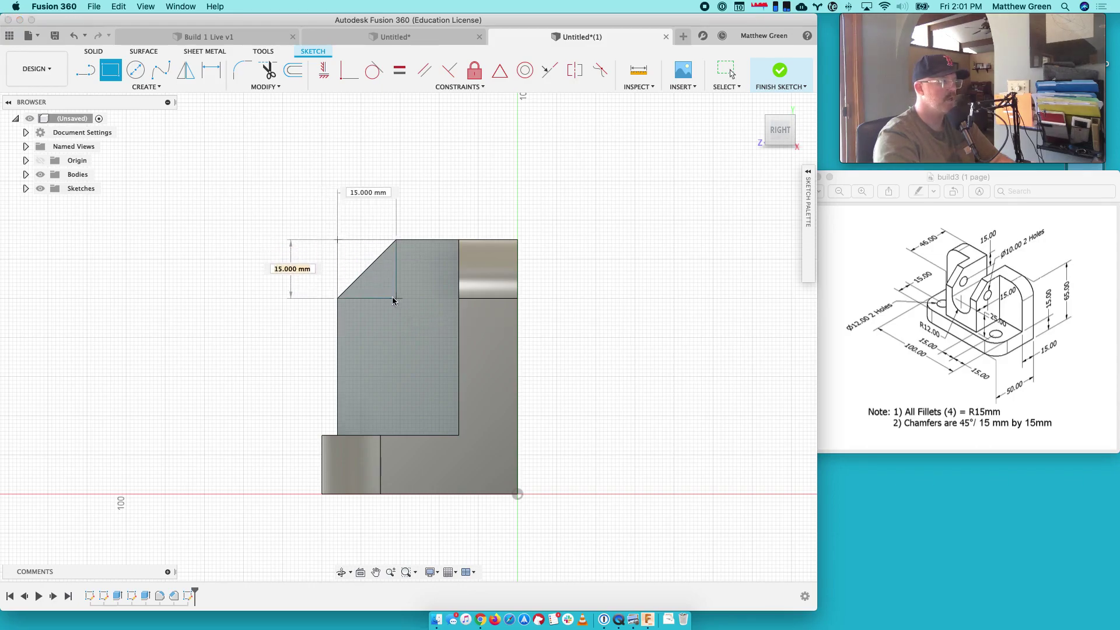
pyautogui.click(396, 299)
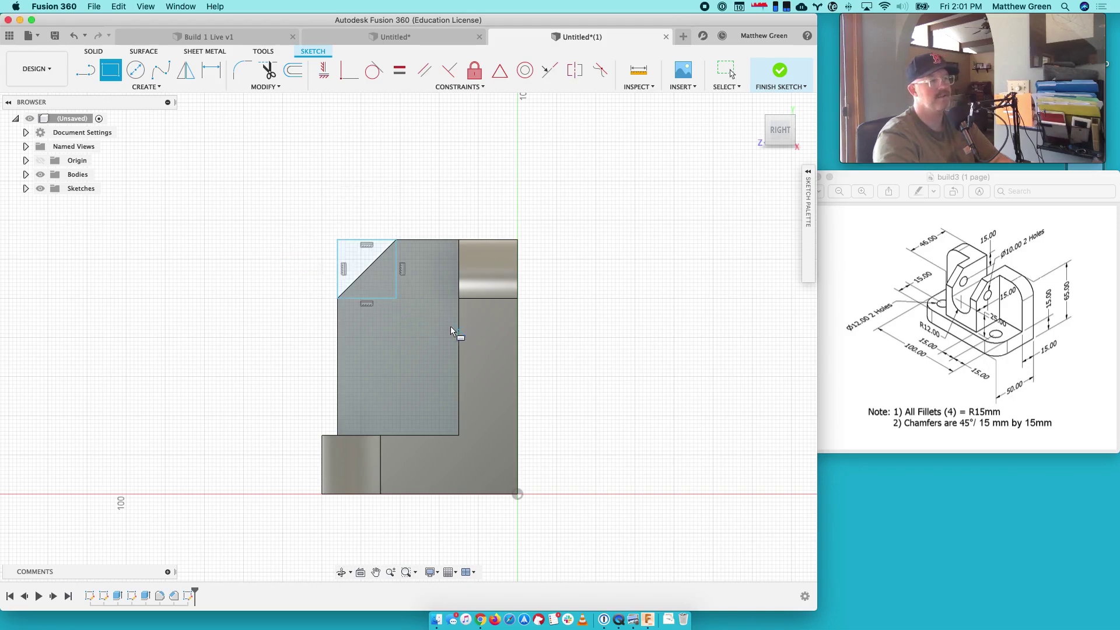
pyautogui.press('c')
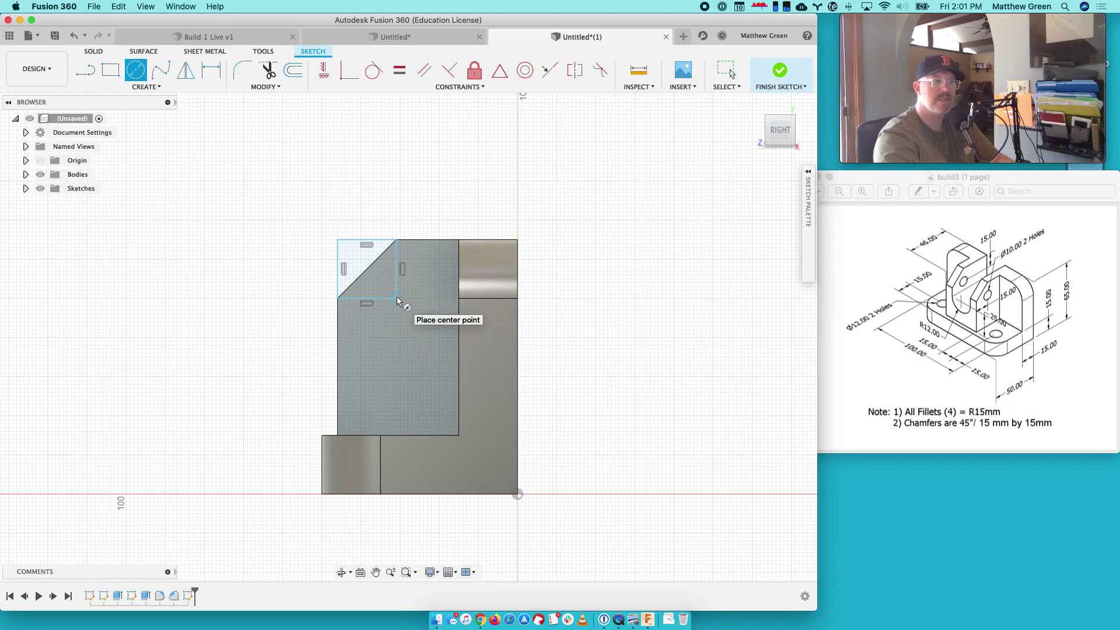
pyautogui.click(396, 298)
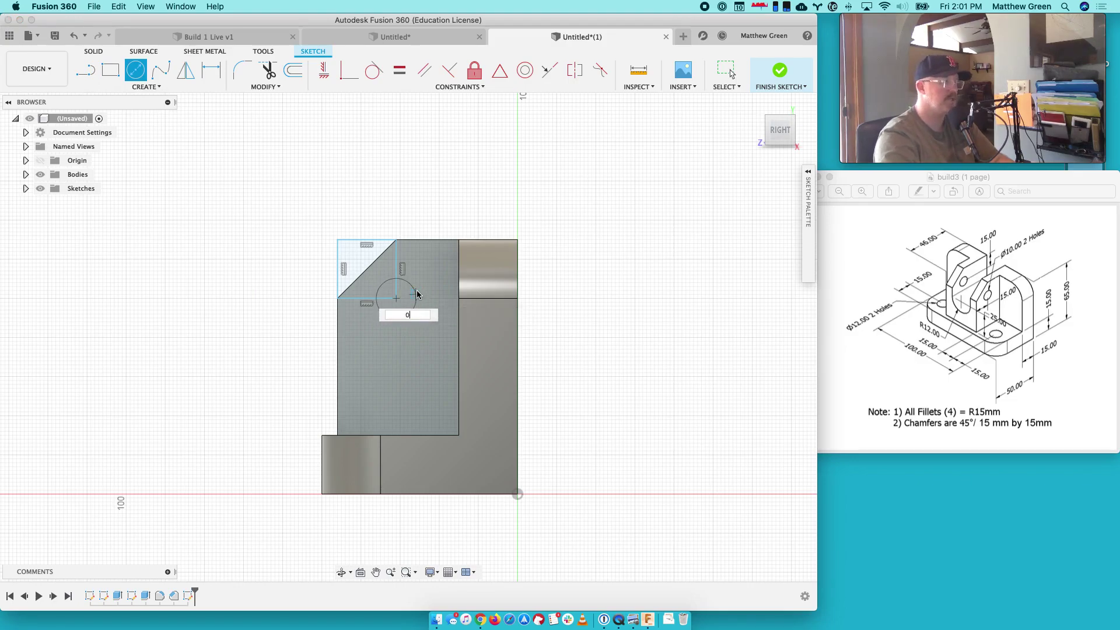
pyautogui.click(417, 294)
# Step: Dimension the circle's diameter to 10 mm
pyautogui.click(268, 70)
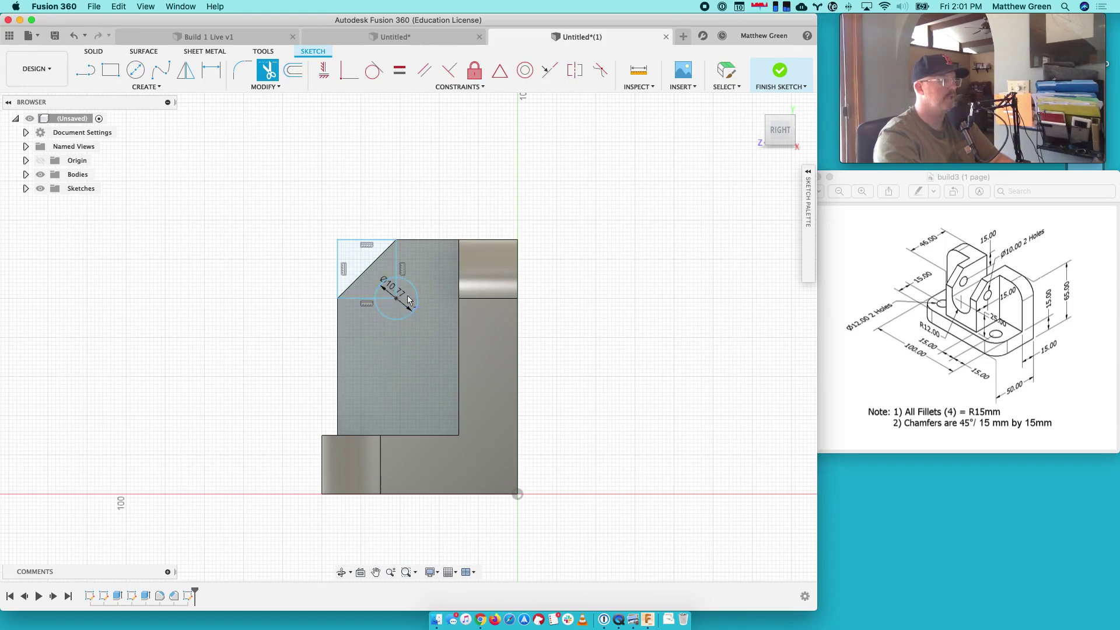
pyautogui.press('Escape')
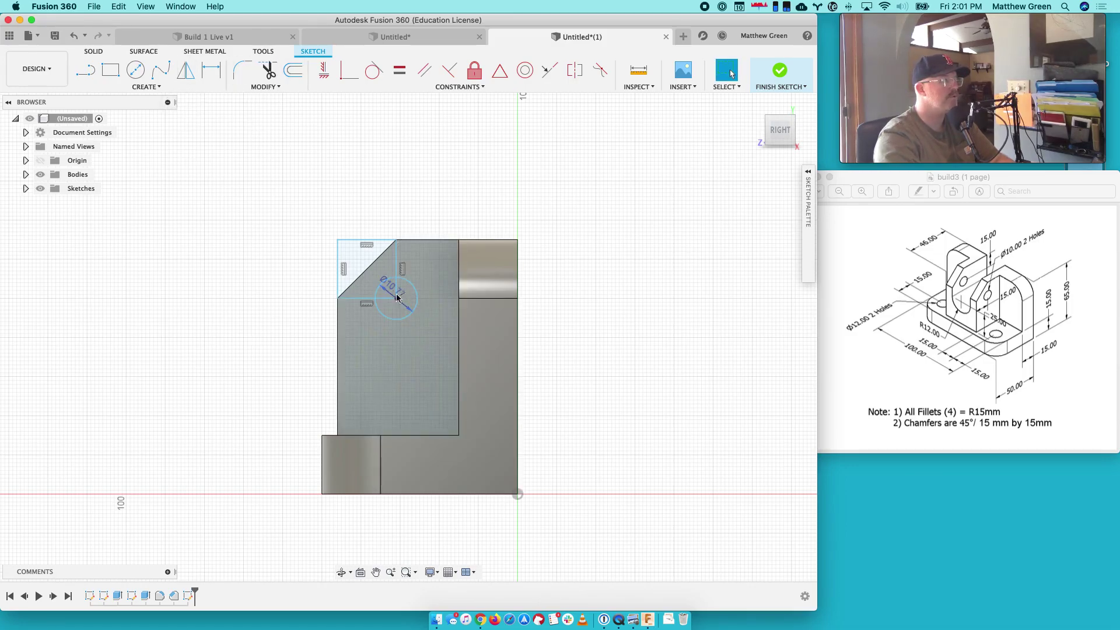
pyautogui.click(210, 71)
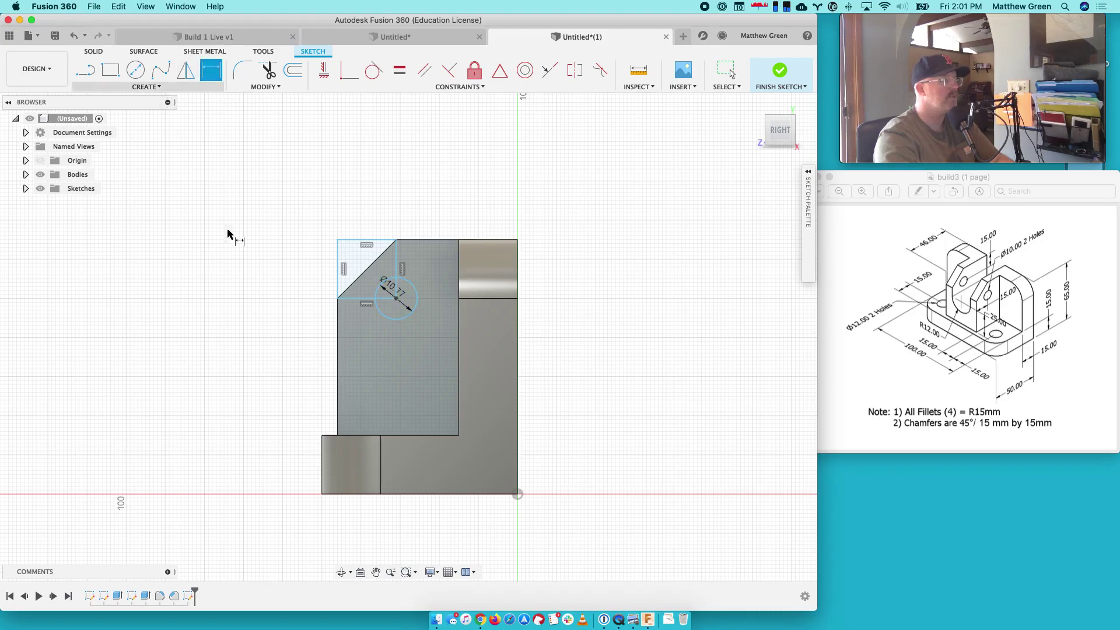
pyautogui.click(382, 316)
pyautogui.click(299, 321)
pyautogui.click(474, 325)
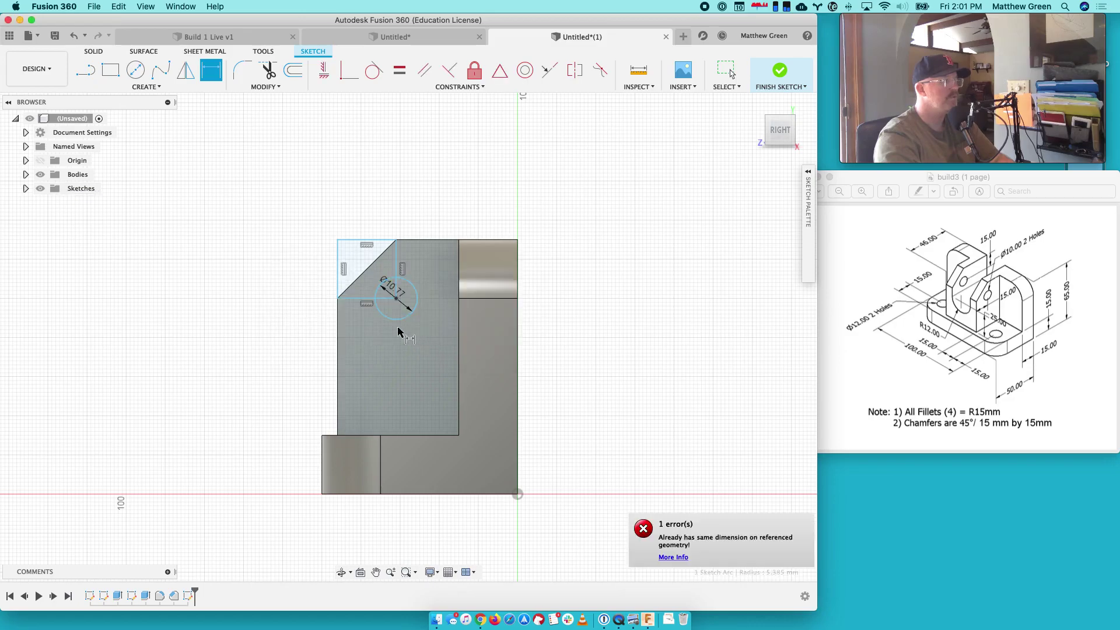
pyautogui.click(388, 295)
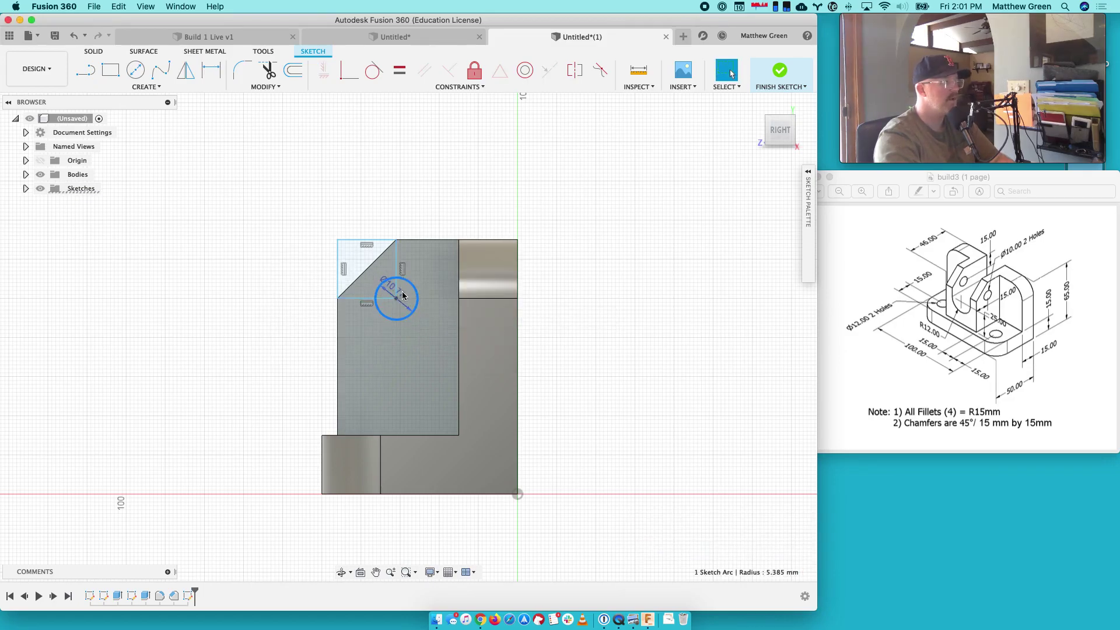
pyautogui.click(401, 296)
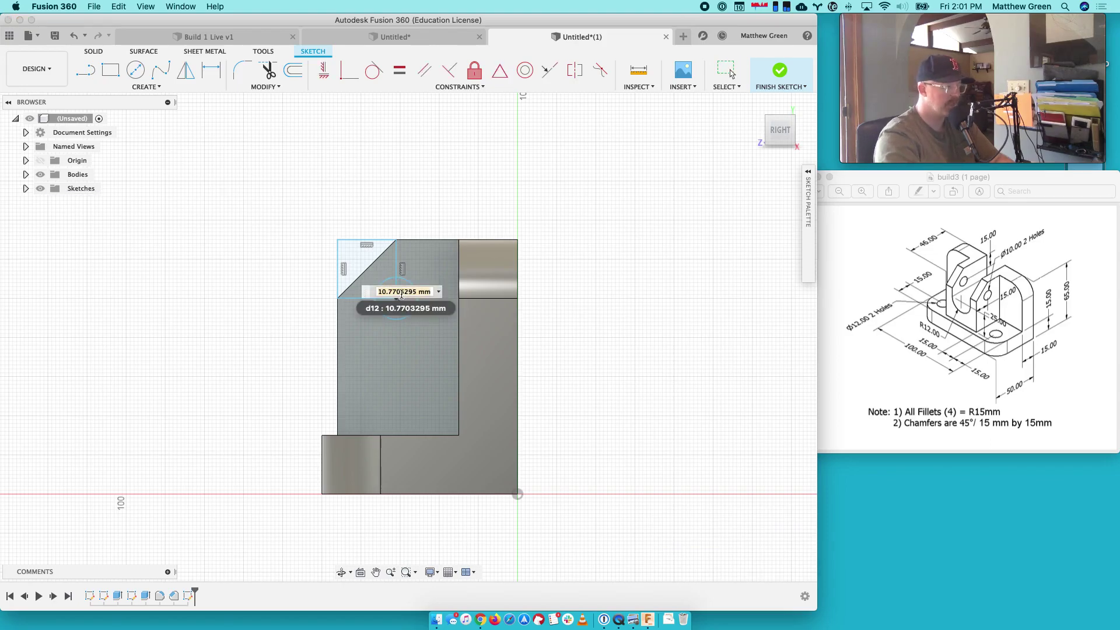
pyautogui.press('Return')
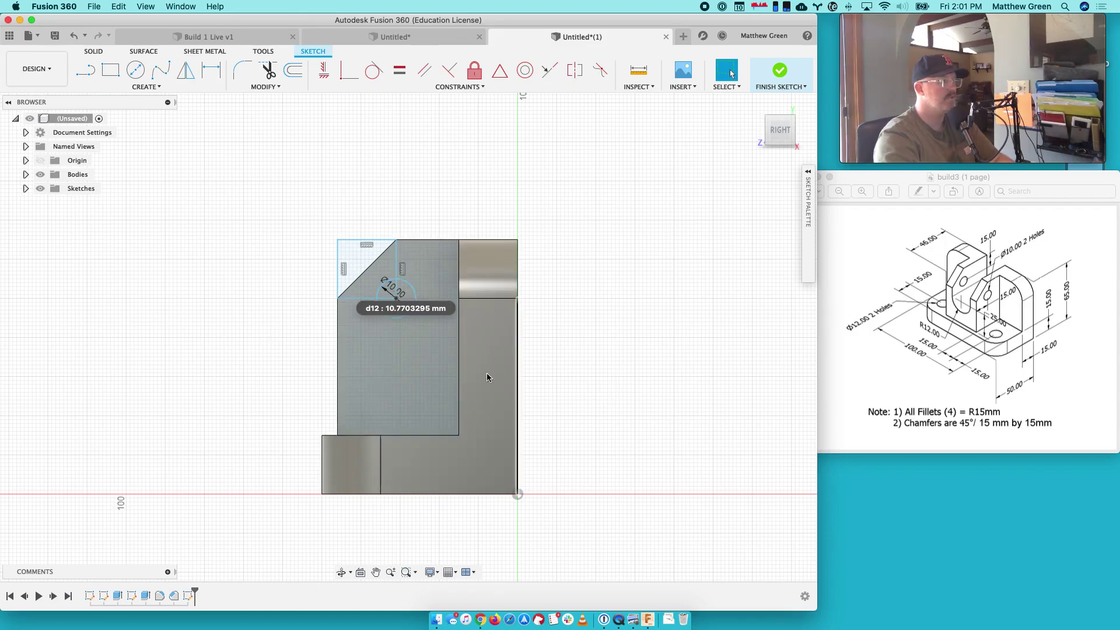
# Step: Trim the vertical line and the corner triangle's top and left edges, then return Home
pyautogui.press('t')
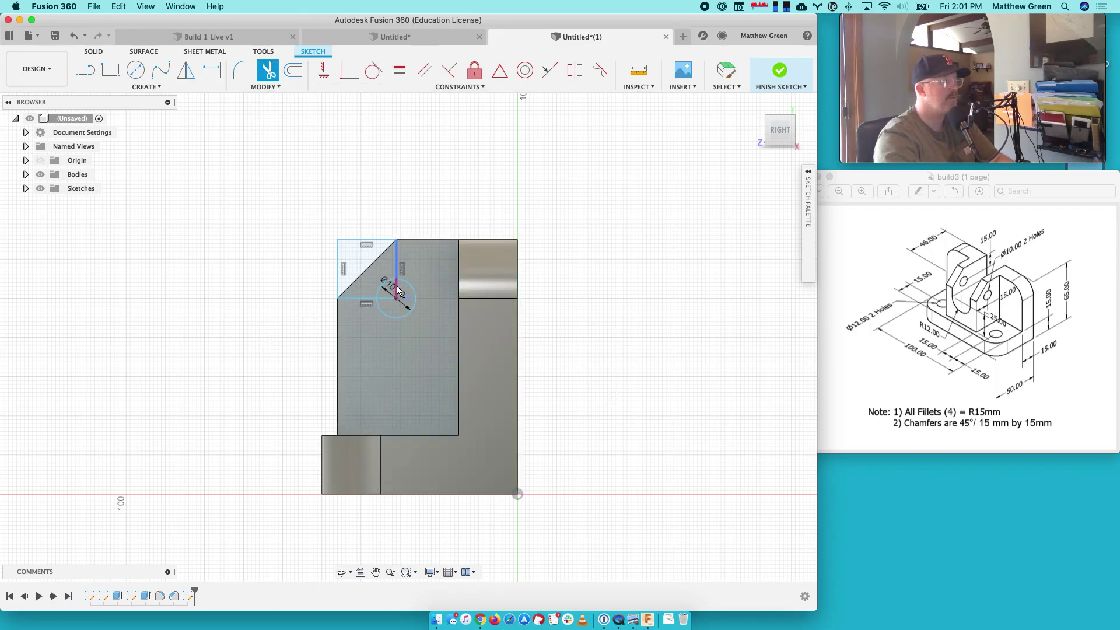
pyautogui.click(398, 291)
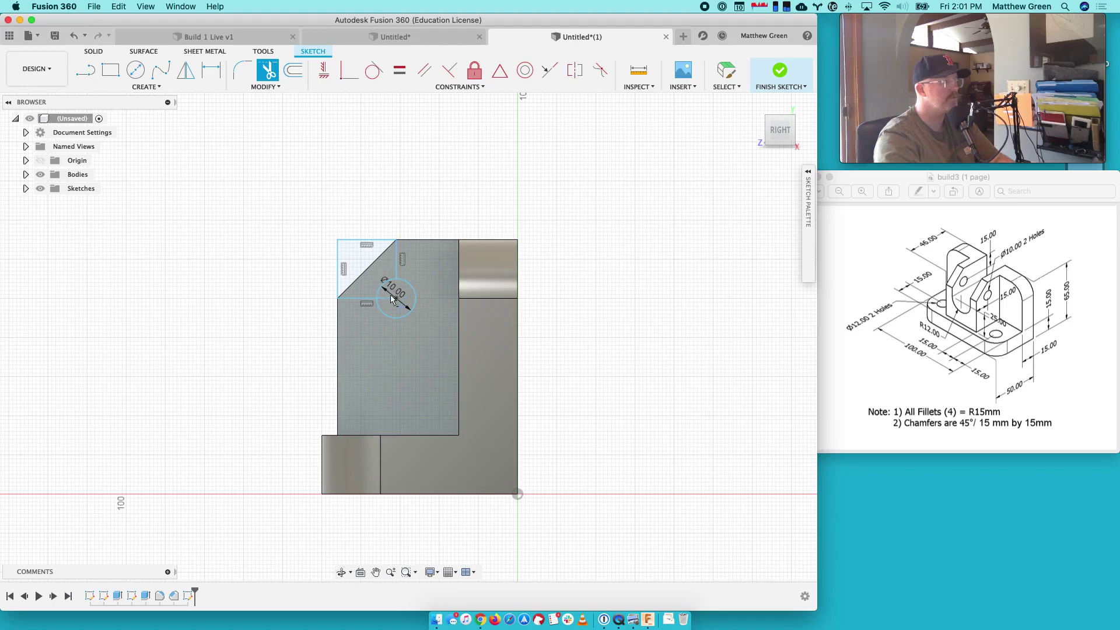
pyautogui.click(399, 263)
pyautogui.click(363, 240)
pyautogui.click(338, 270)
pyautogui.press('Escape')
pyautogui.press('Home')
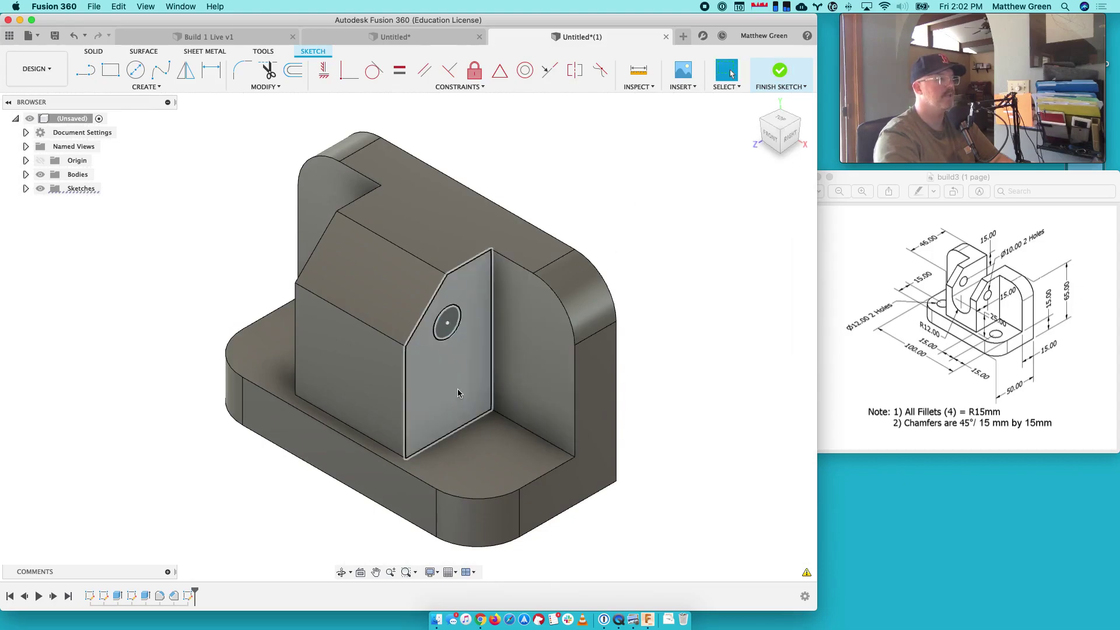
# Step: Extrude the 10 mm circle as a -60 mm cut through the raised block
pyautogui.click(447, 323)
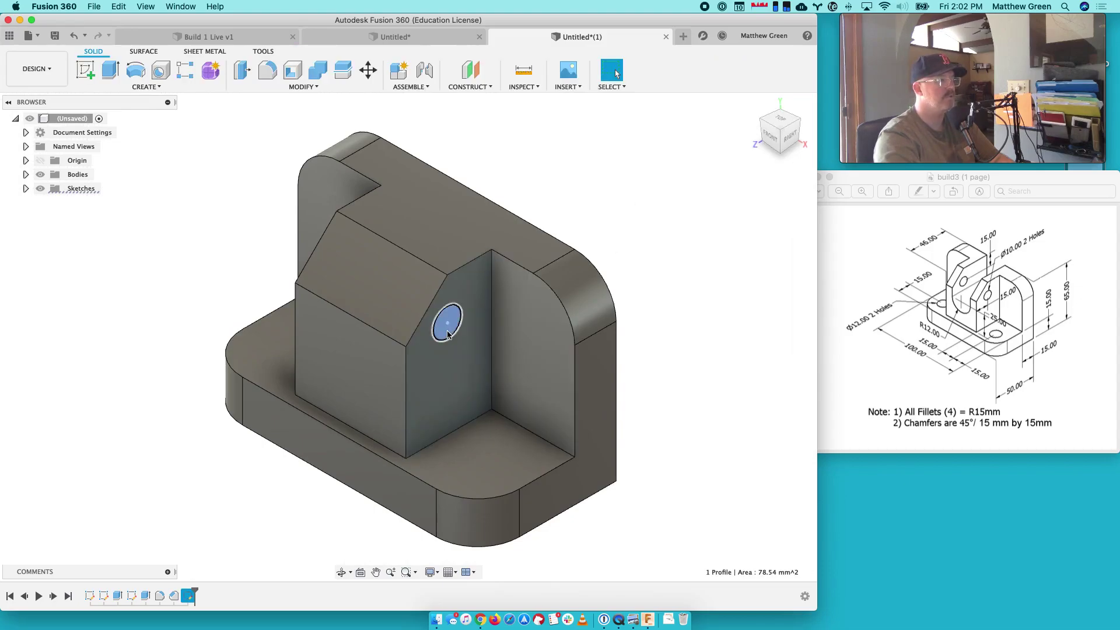
pyautogui.click(114, 71)
pyautogui.write('-60')
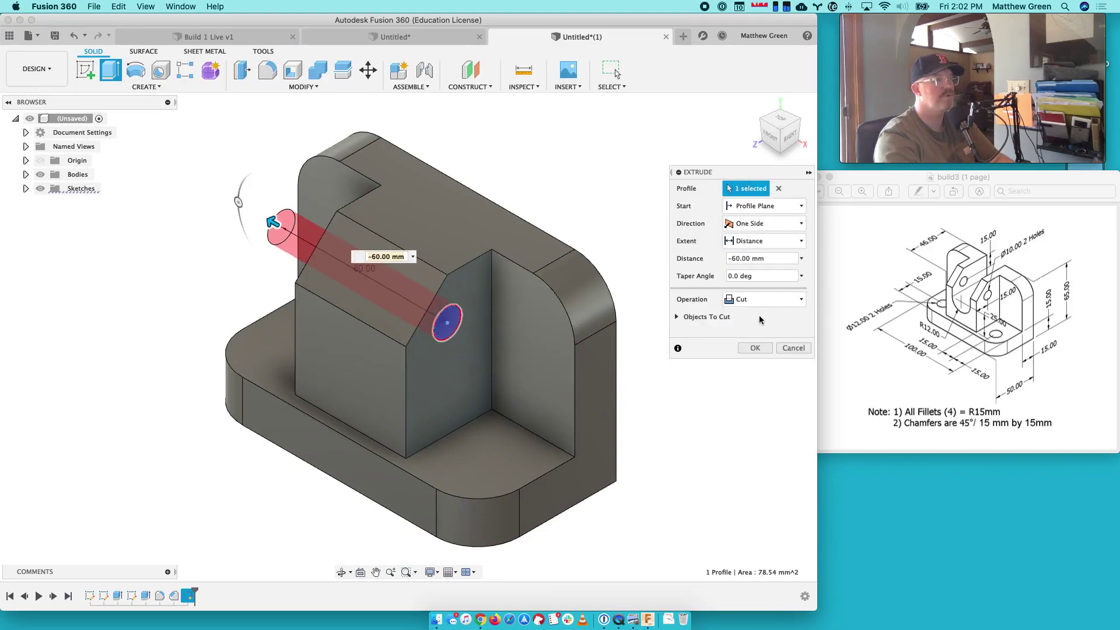
pyautogui.click(755, 348)
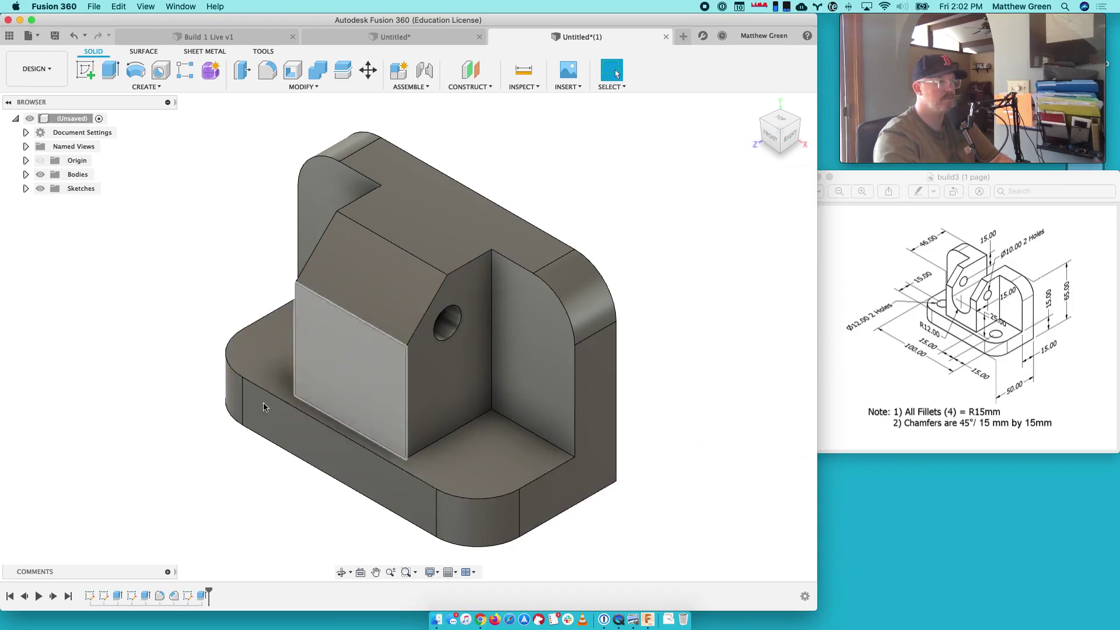
# Step: Start a sketch on the base's top face and draw a vertical centre line
pyautogui.click(87, 71)
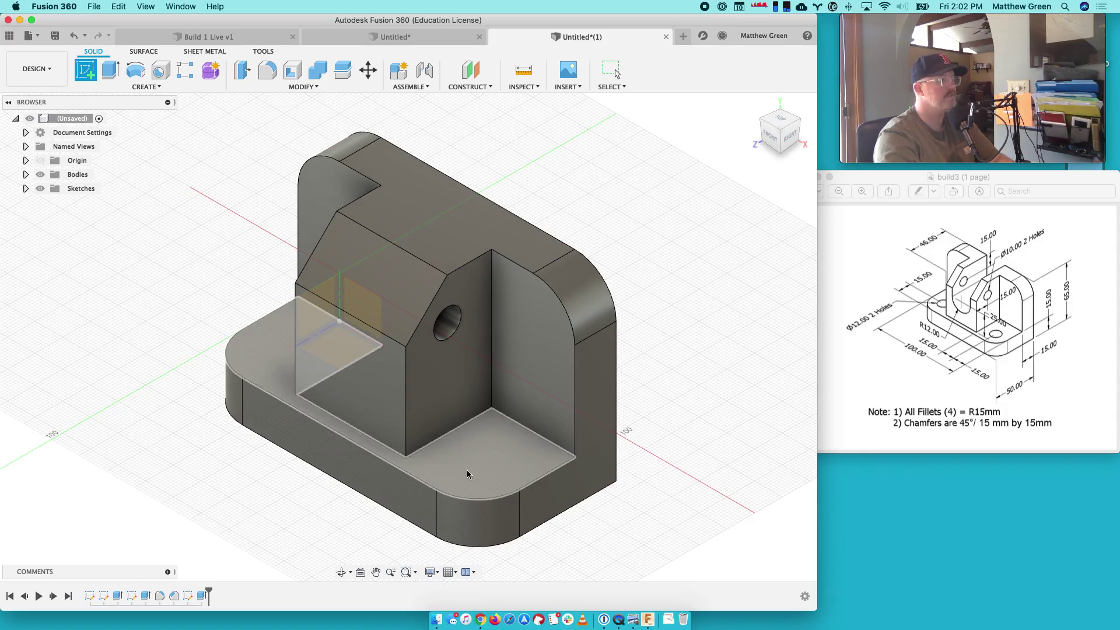
pyautogui.click(497, 468)
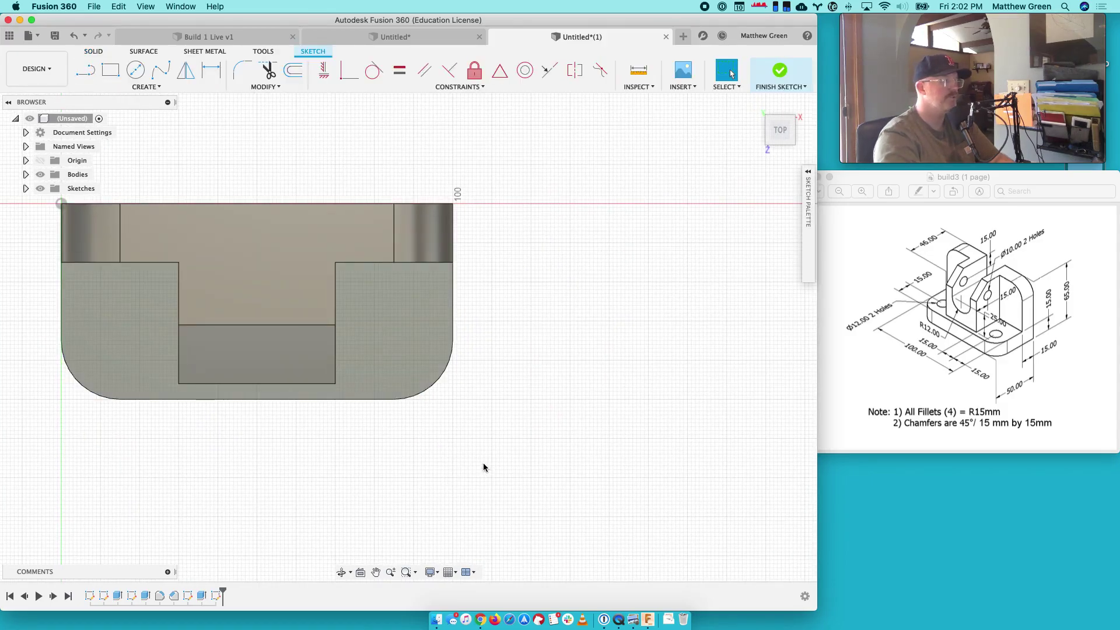
pyautogui.press('l')
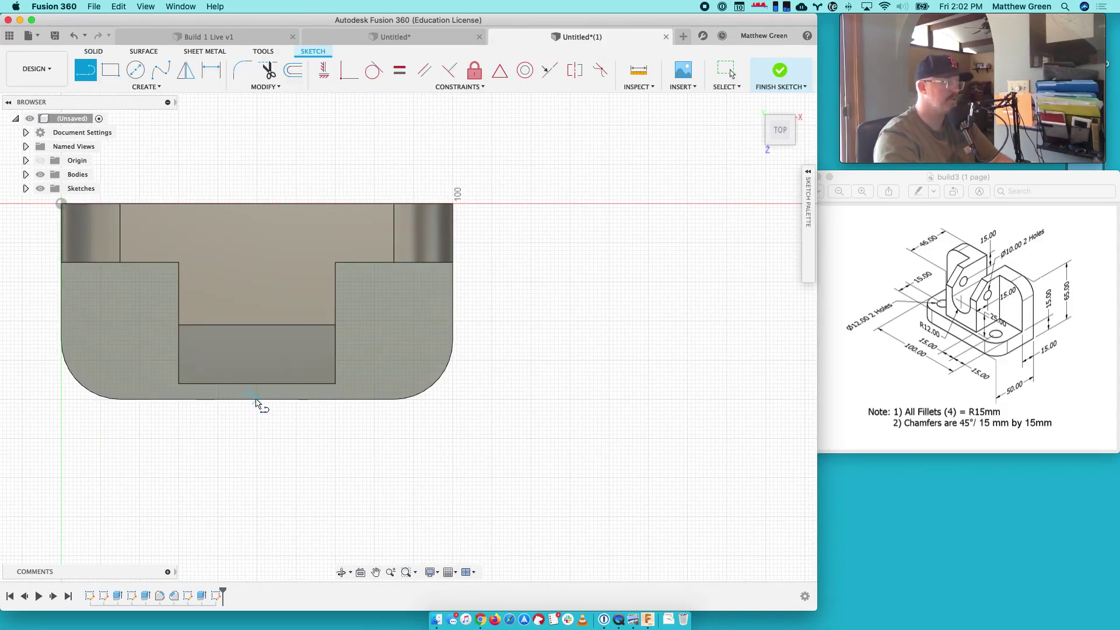
pyautogui.click(257, 399)
pyautogui.click(256, 384)
pyautogui.press('Escape')
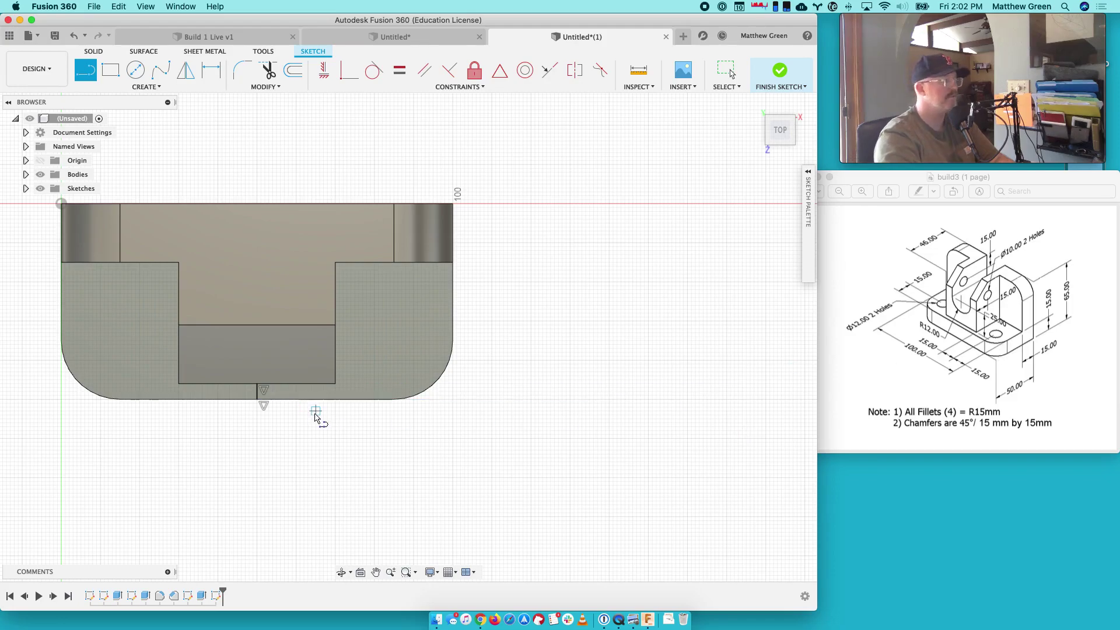
# Step: Draw a 15 by 15 mm corner rectangle and a 12 mm circle at its inner corner
pyautogui.press('r')
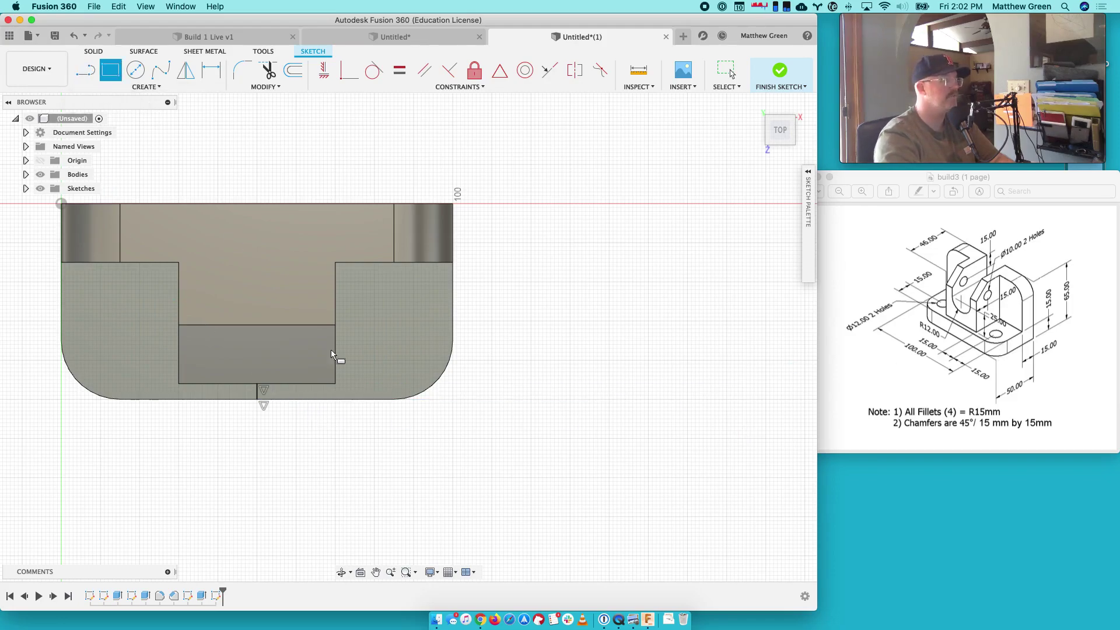
pyautogui.click(453, 399)
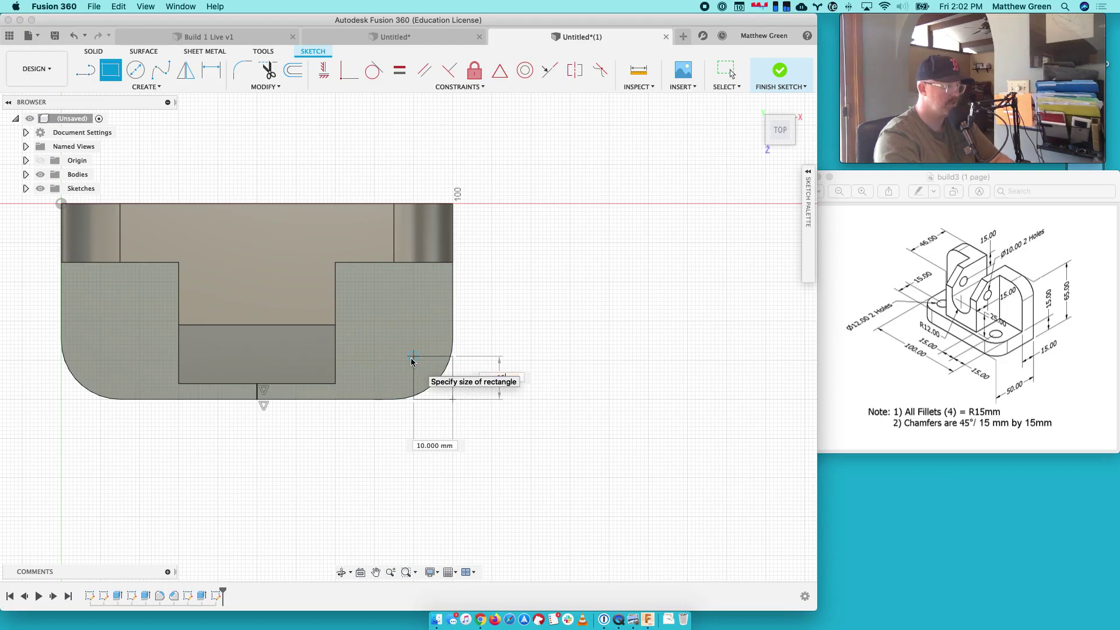
pyautogui.press('Tab')
pyautogui.write('1')
pyautogui.press('Return')
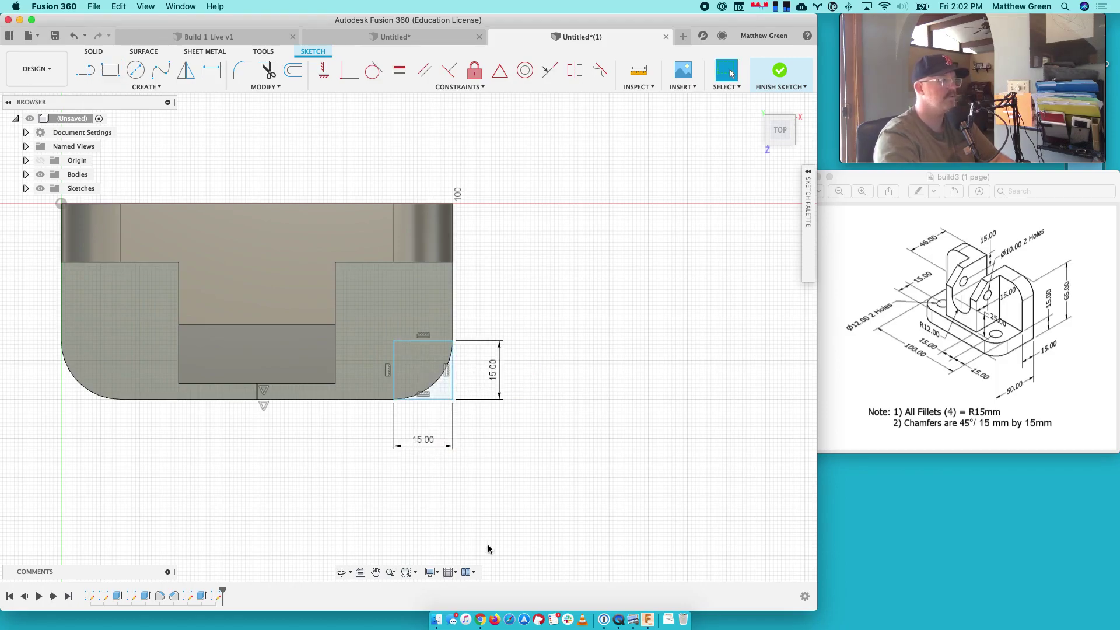
pyautogui.press('c')
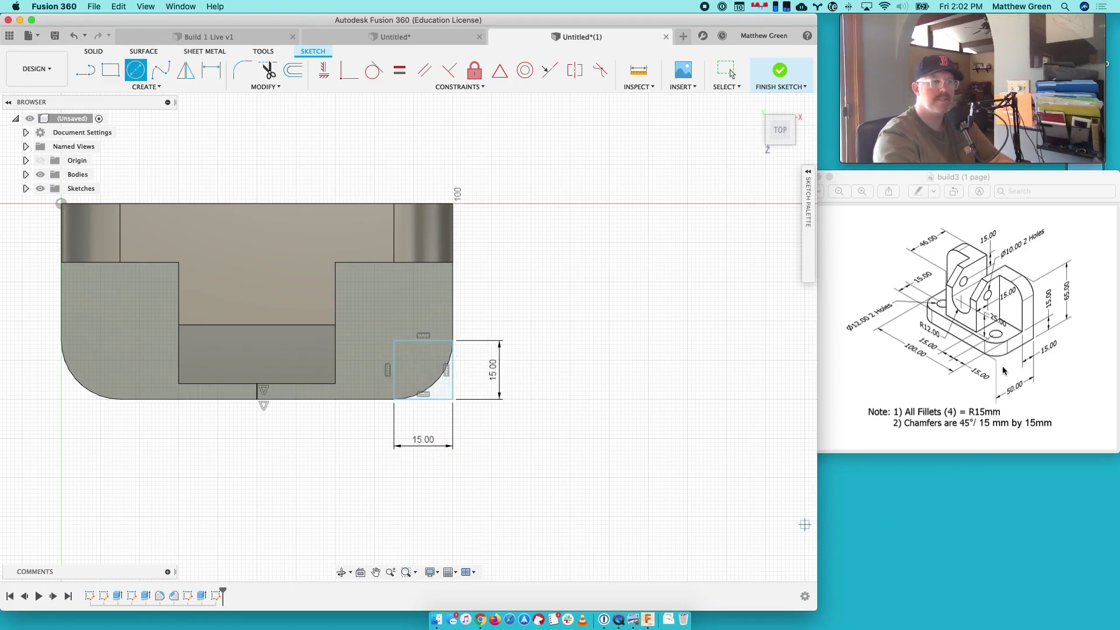
pyautogui.click(395, 342)
pyautogui.write('12')
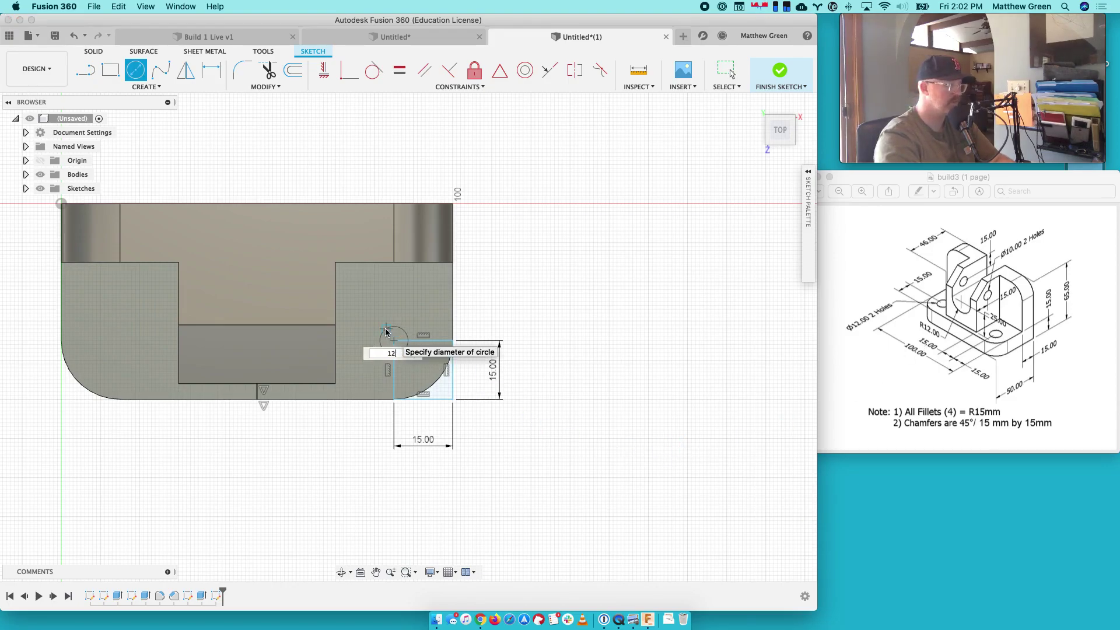
pyautogui.press('Return')
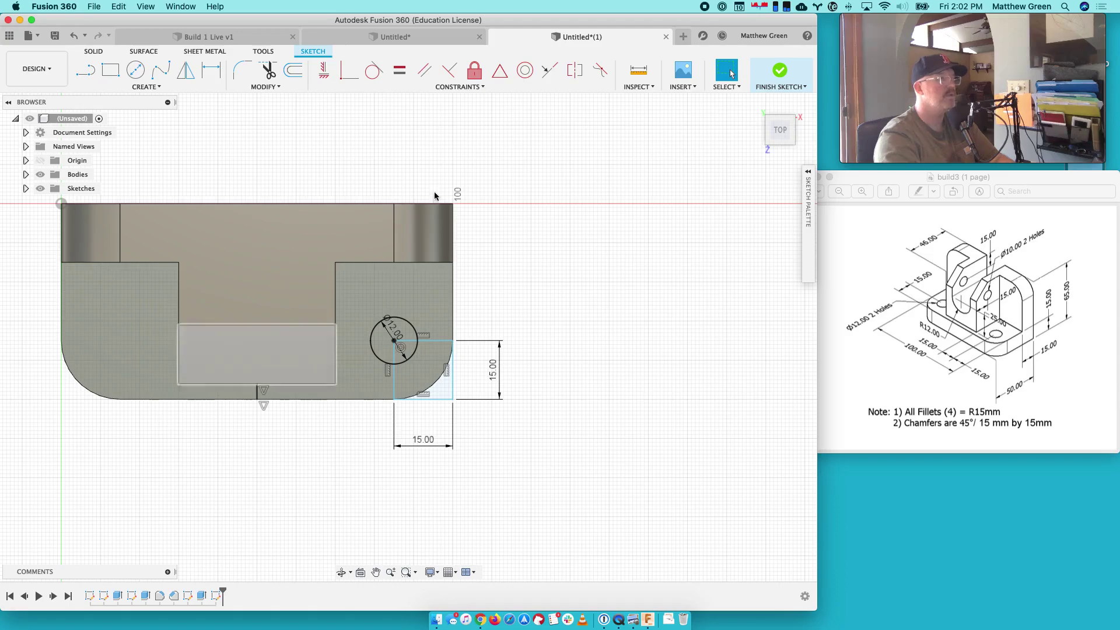
# Step: Mirror the 12 mm circle across the centre line and finish the sketch
pyautogui.click(186, 70)
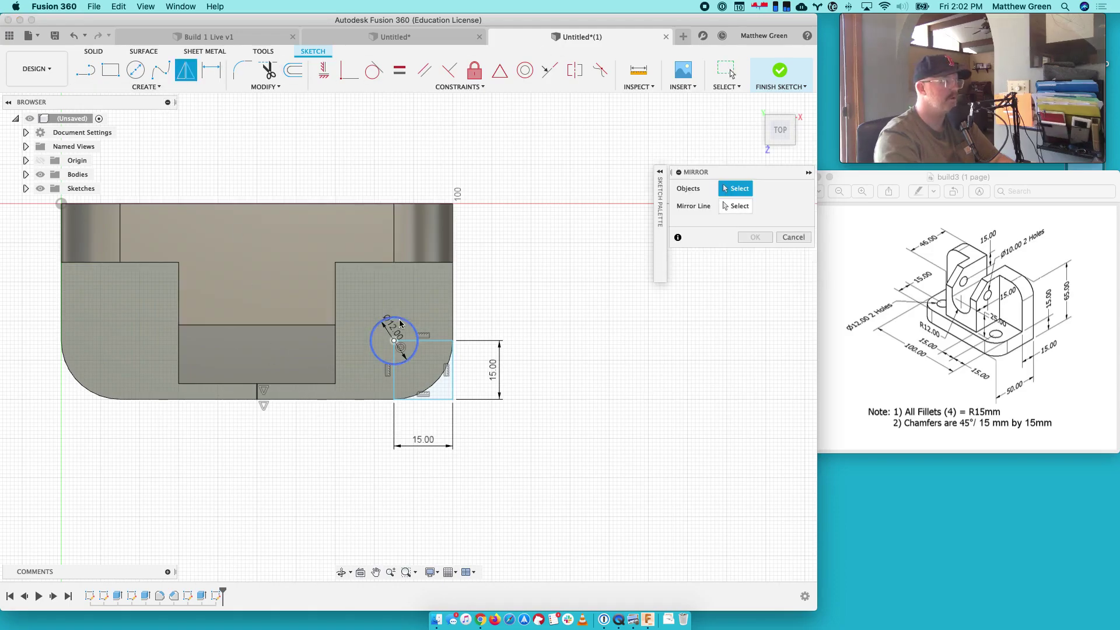
pyautogui.click(380, 326)
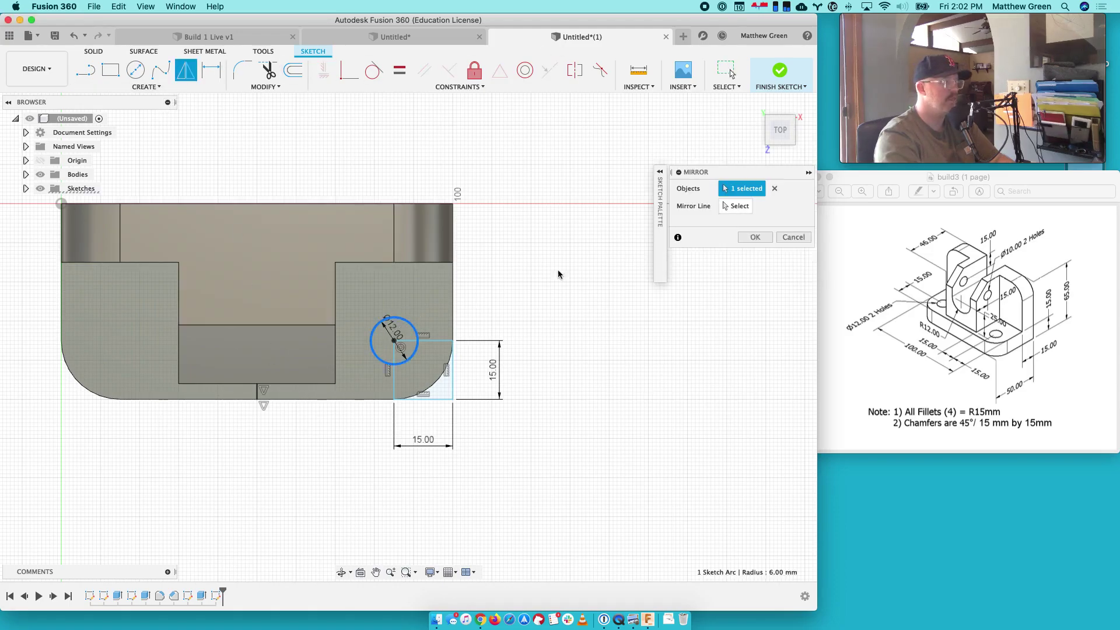
pyautogui.click(256, 396)
pyautogui.click(755, 236)
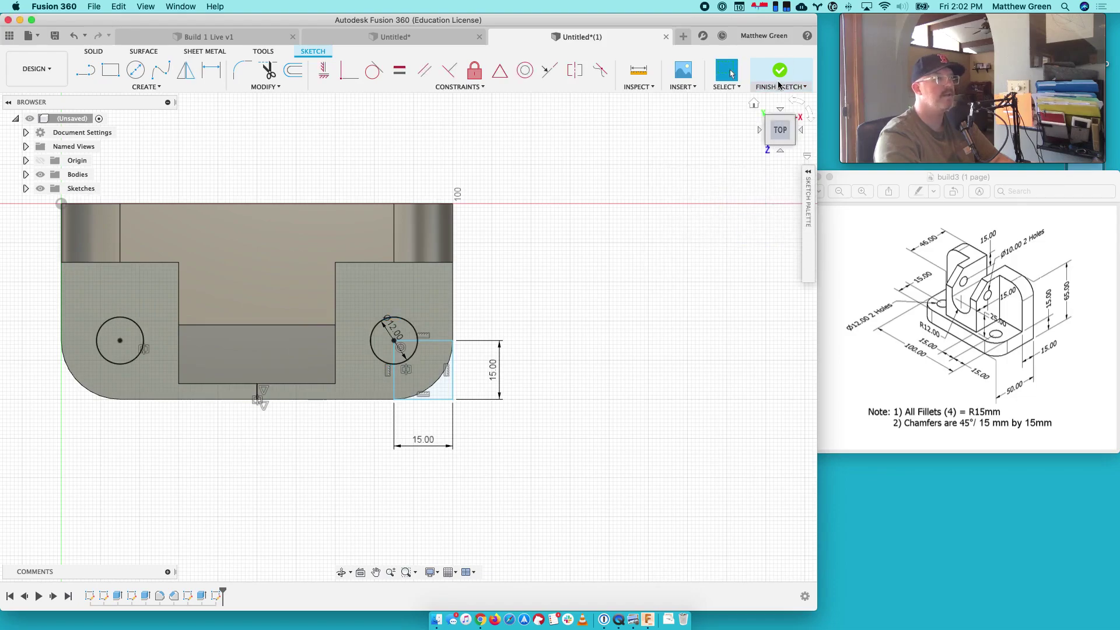
pyautogui.click(778, 85)
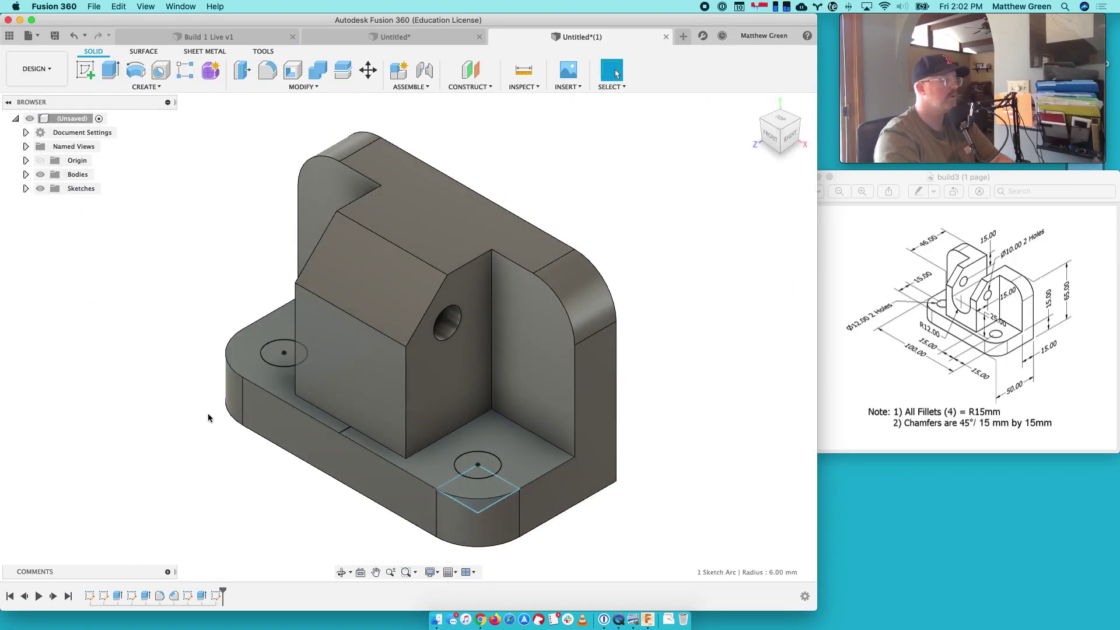
# Step: Select both hole circle profiles and extrude them as a 25 mm cut into the base
pyautogui.click(277, 360)
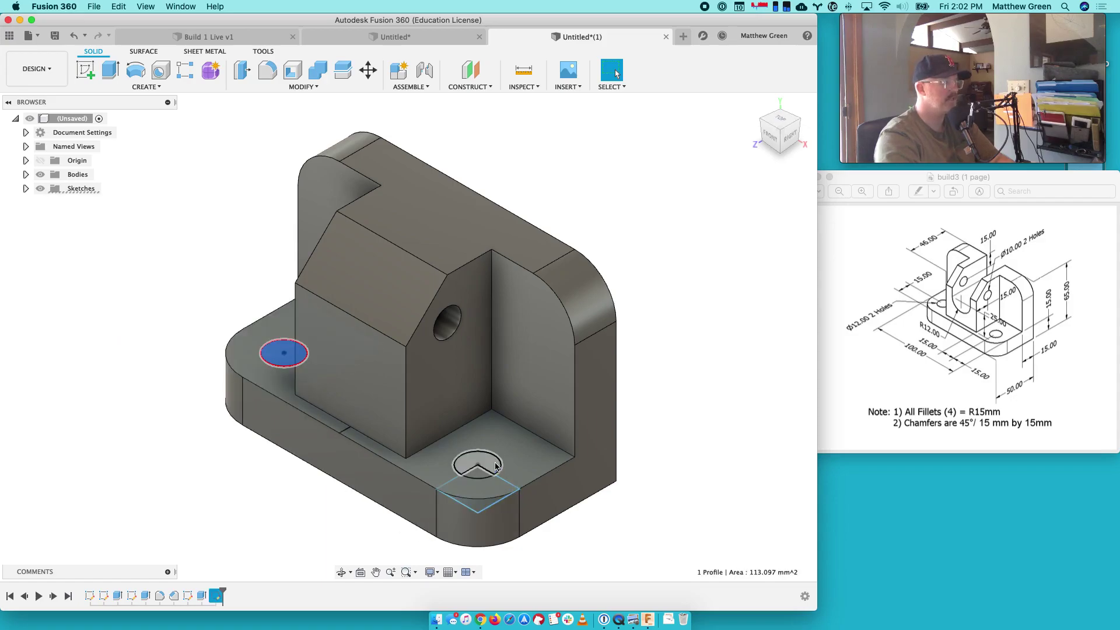
pyautogui.keyDown('shift'); pyautogui.click(477, 467); pyautogui.keyUp('shift')
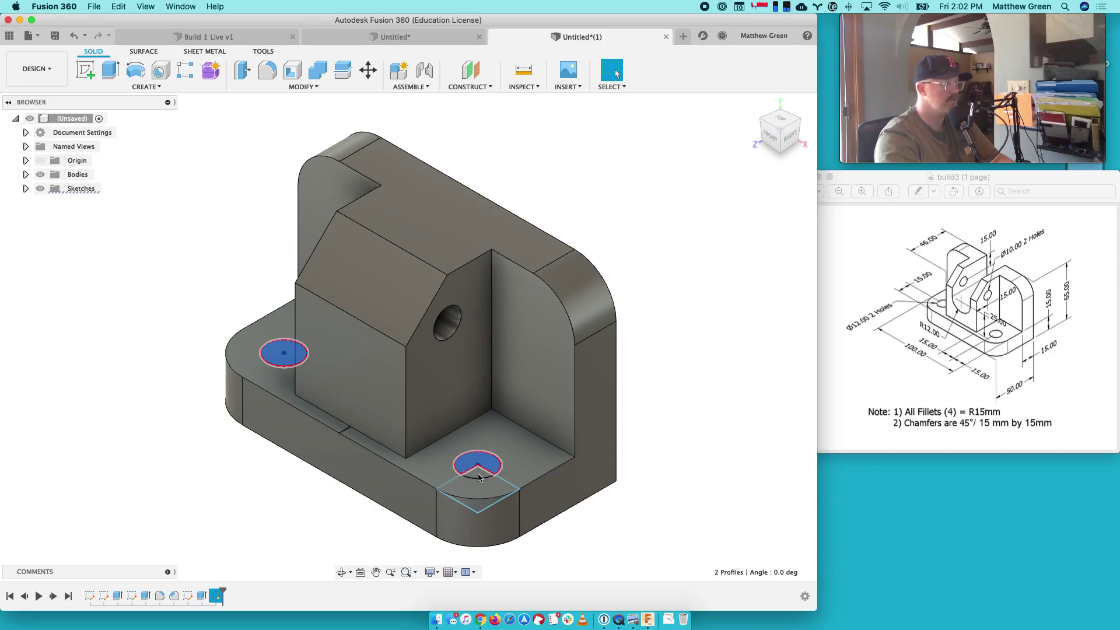
pyautogui.keyDown('shift'); pyautogui.click(479, 474); pyautogui.keyUp('shift')
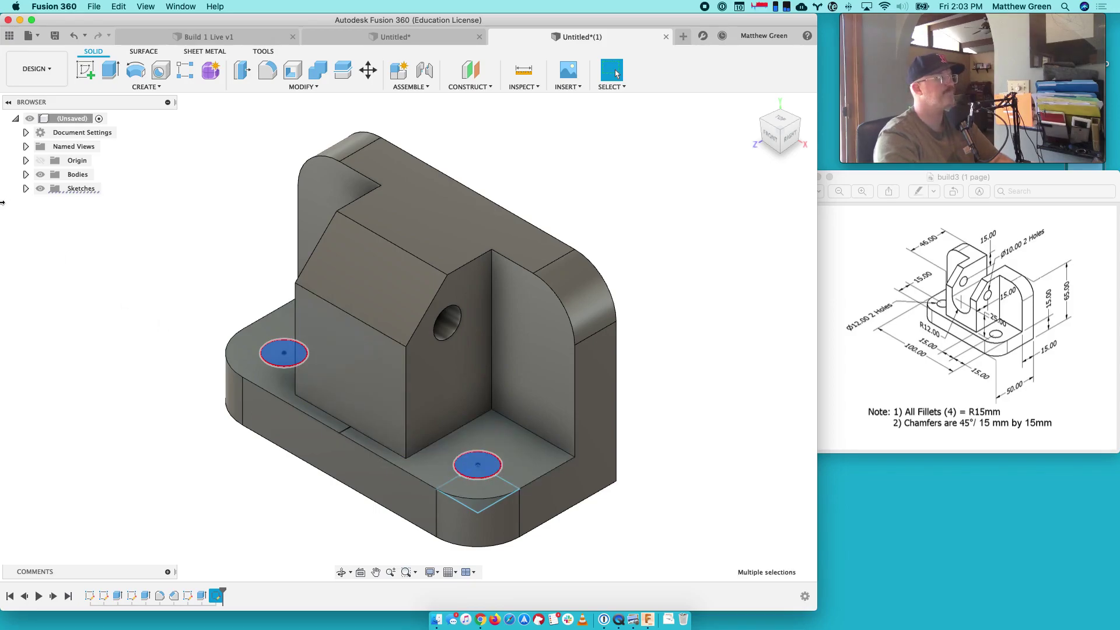
pyautogui.click(111, 71)
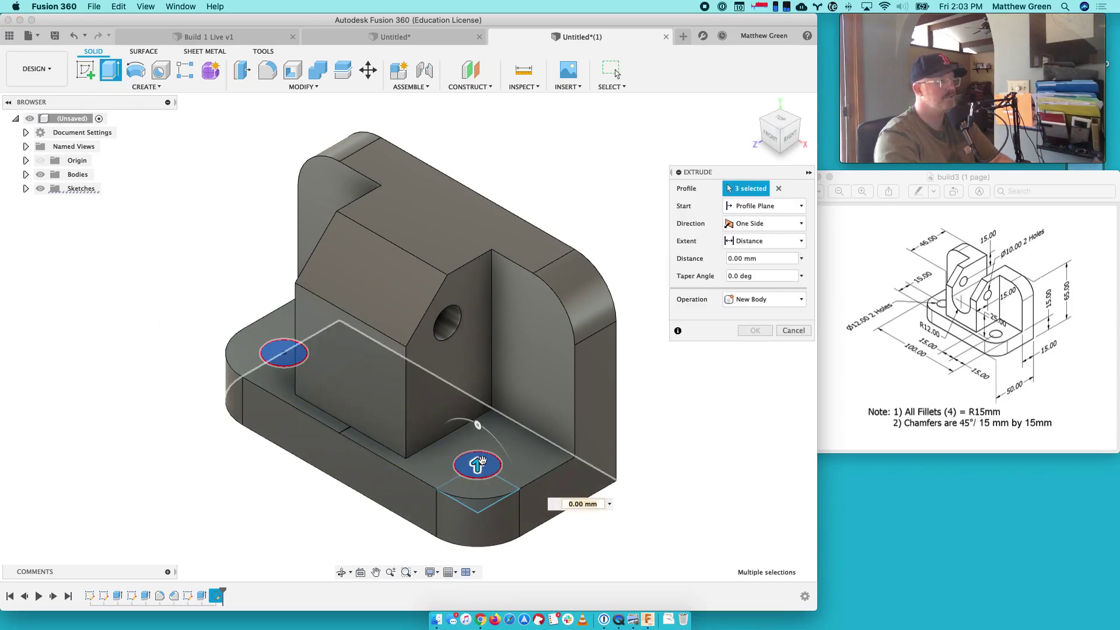
pyautogui.moveTo(477, 465); pyautogui.dragTo(505, 566)
pyautogui.click(754, 348)
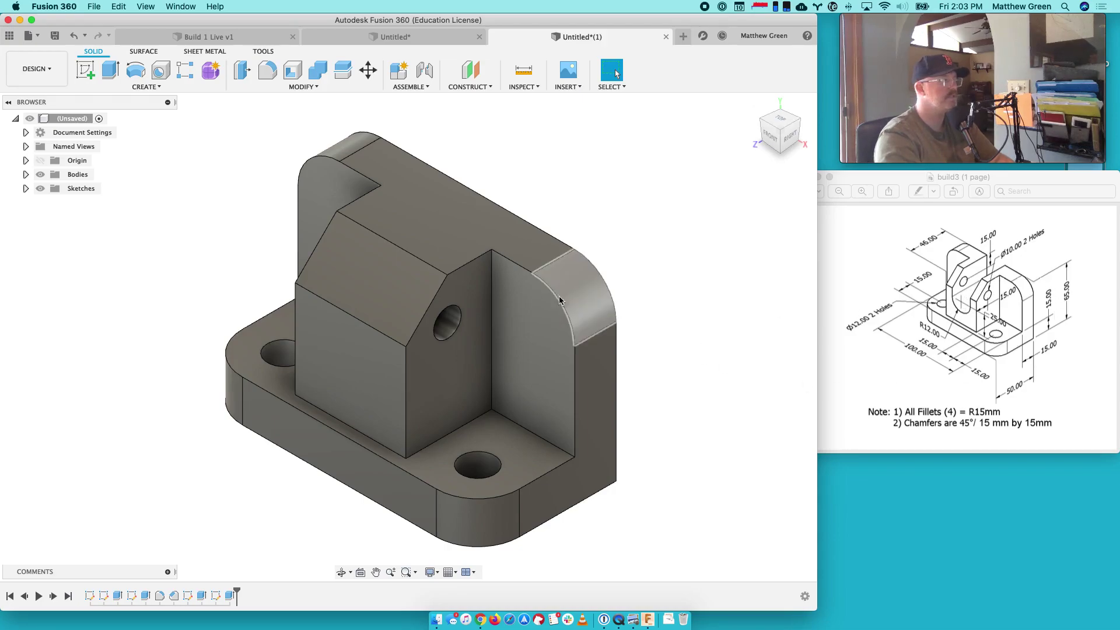
# Step: Sketch on the raised block's front face: a vertical centre line and a 25 mm rectangle
pyautogui.click(85, 70)
pyautogui.click(341, 359)
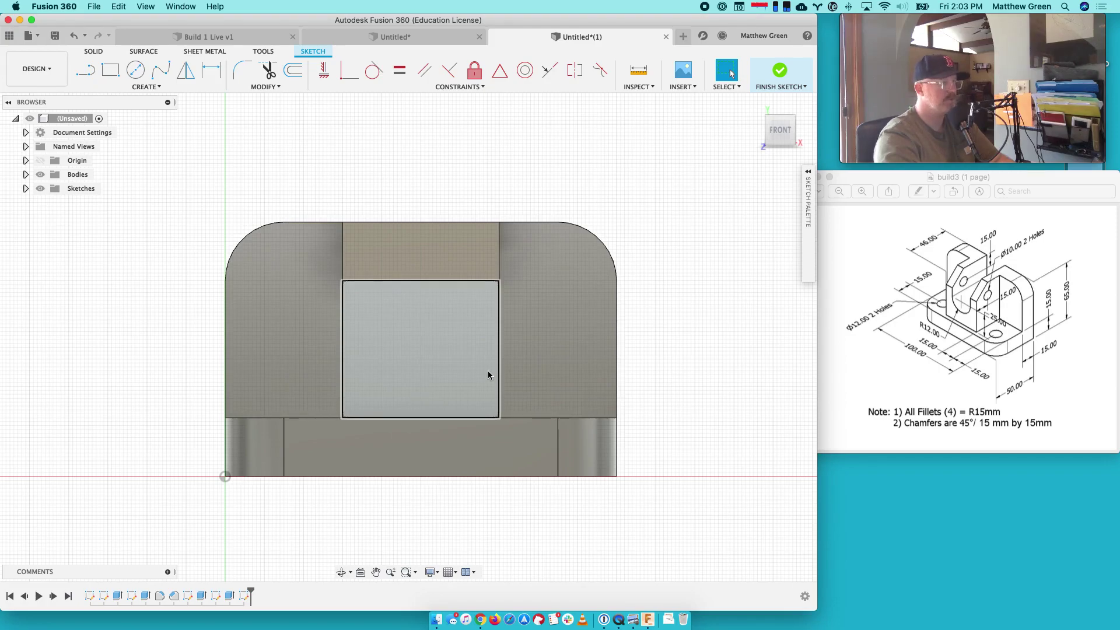
pyautogui.press('l')
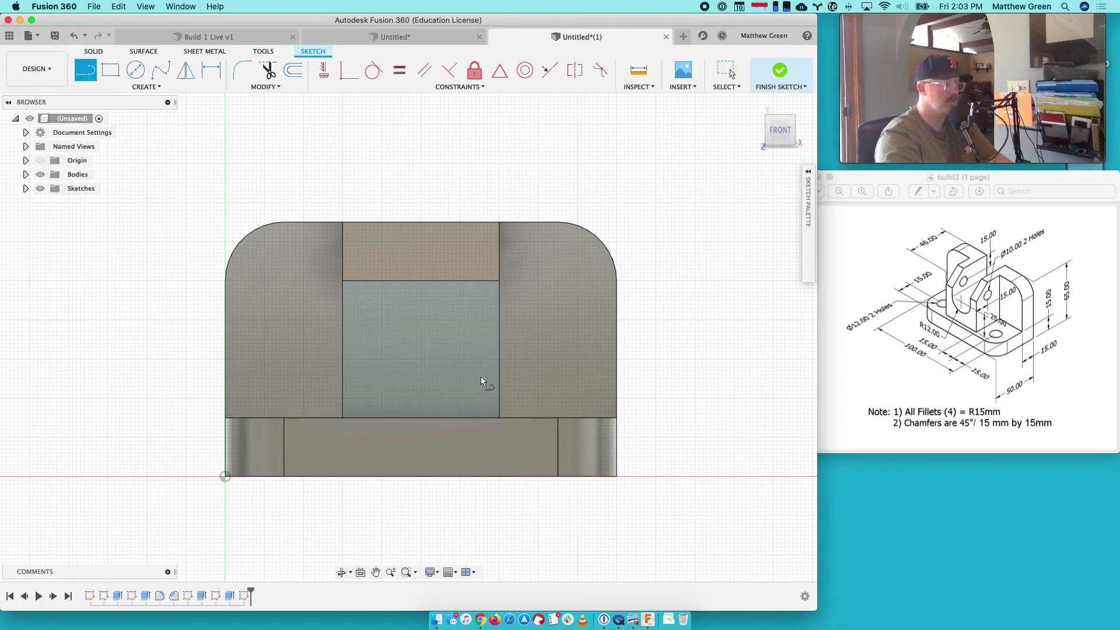
pyautogui.click(420, 418)
pyautogui.click(420, 280)
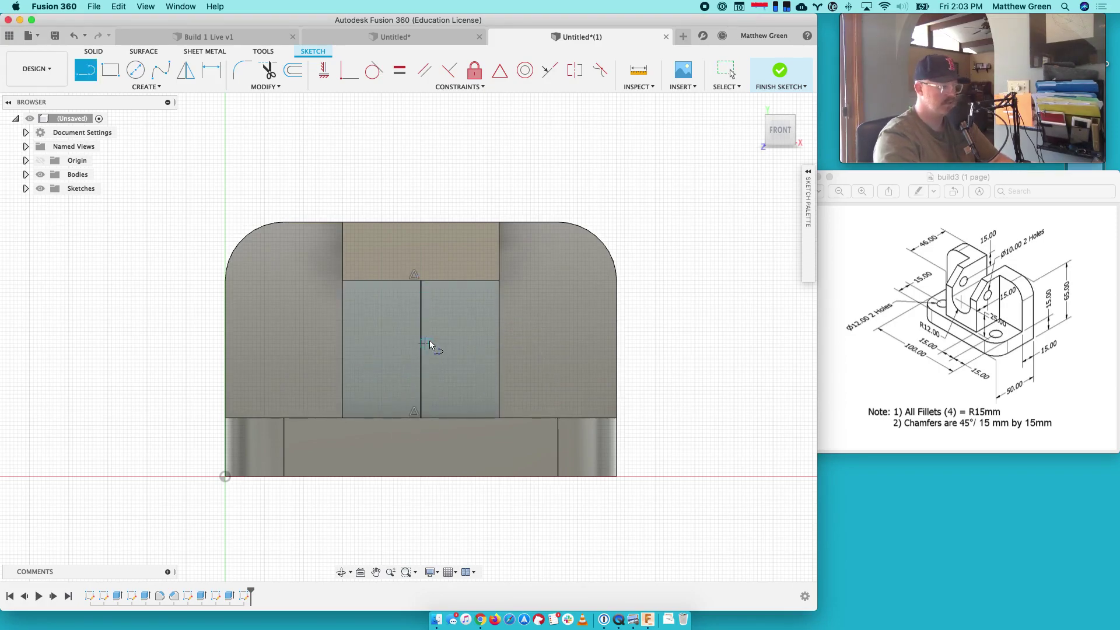
pyautogui.press('r')
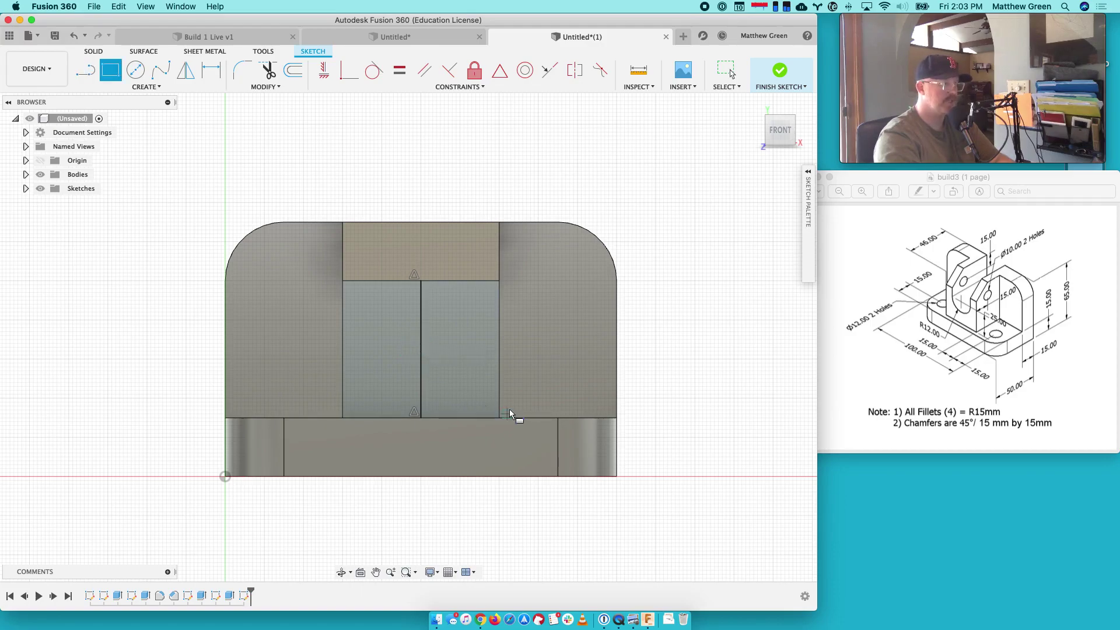
pyautogui.click(498, 416)
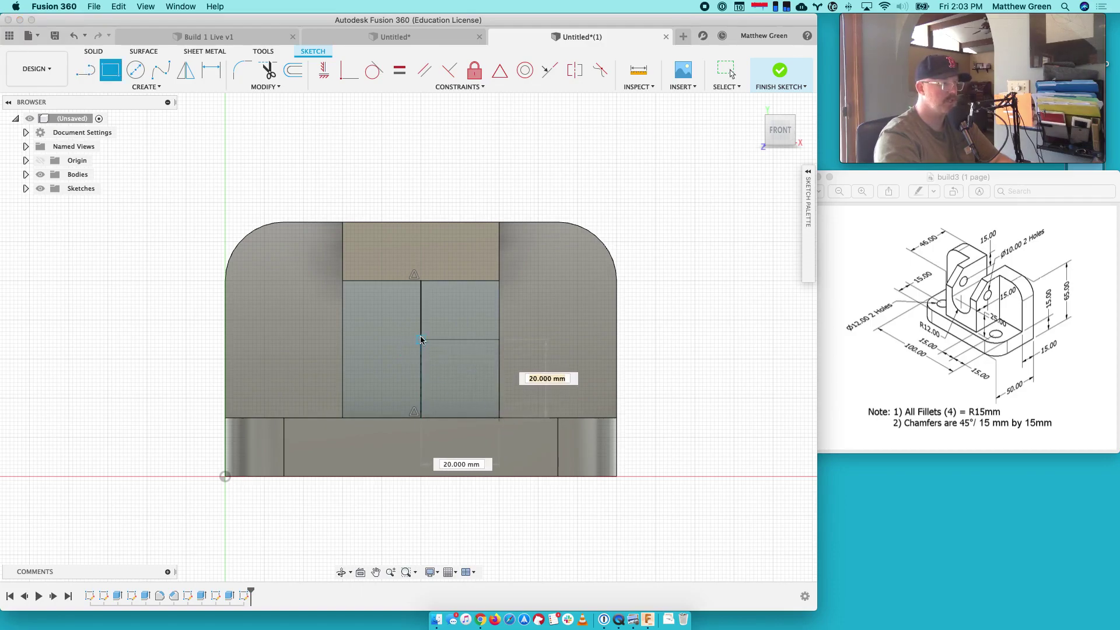
pyautogui.write('25')
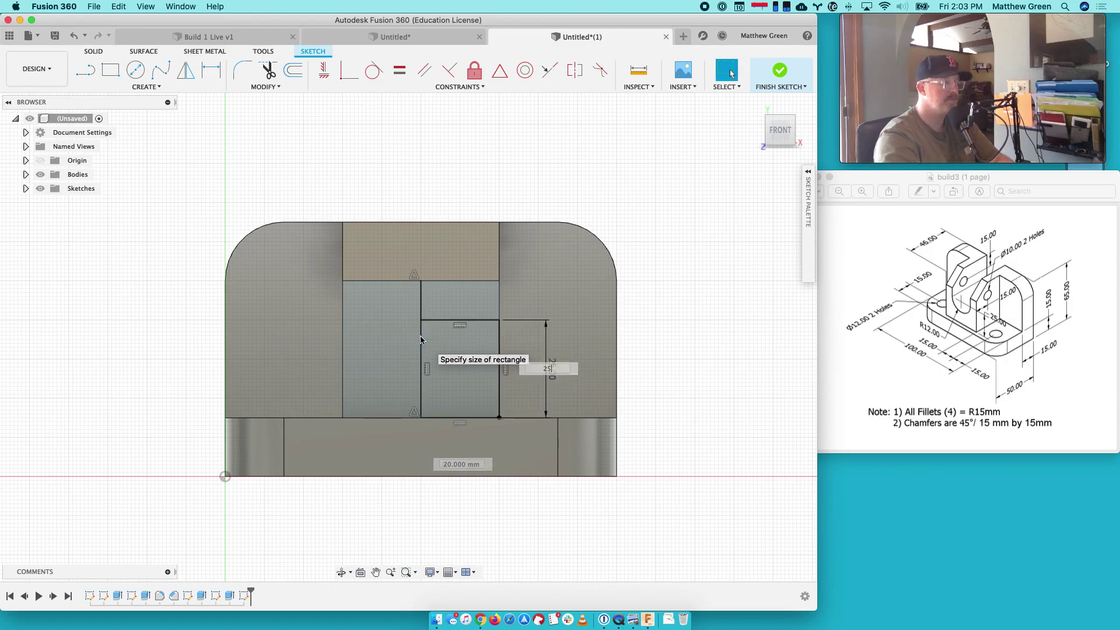
pyautogui.press('Return')
pyautogui.press('Escape')
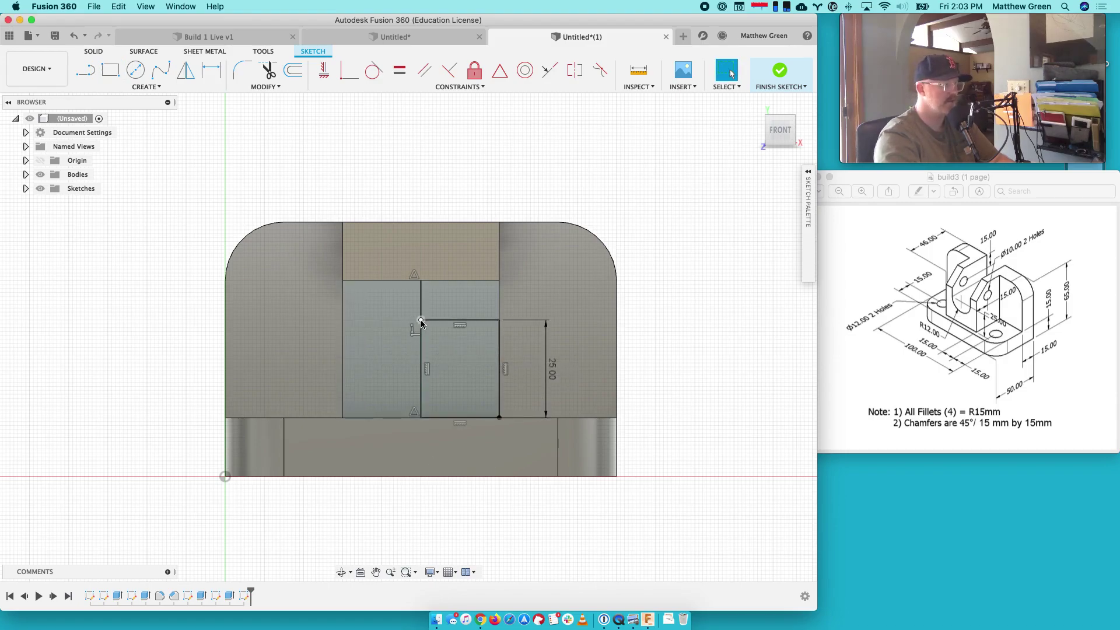
# Step: Add a 24 mm circle at the rectangle's corner and a guide line rising past the block top
pyautogui.press('c')
pyautogui.click(422, 320)
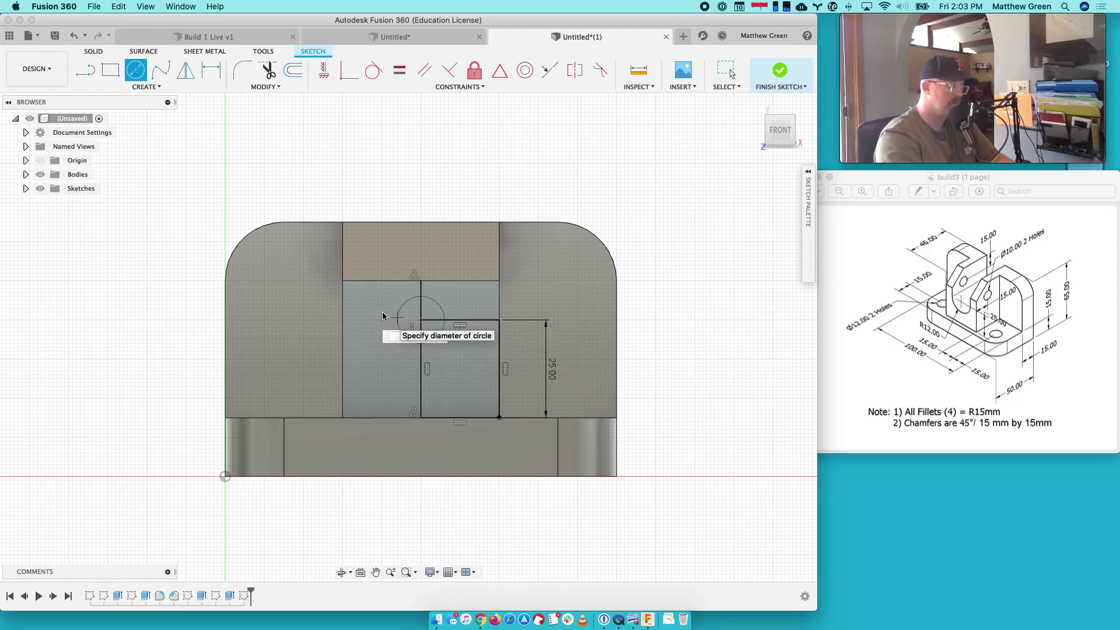
pyautogui.write('24')
pyautogui.press('Return')
pyautogui.press('Escape')
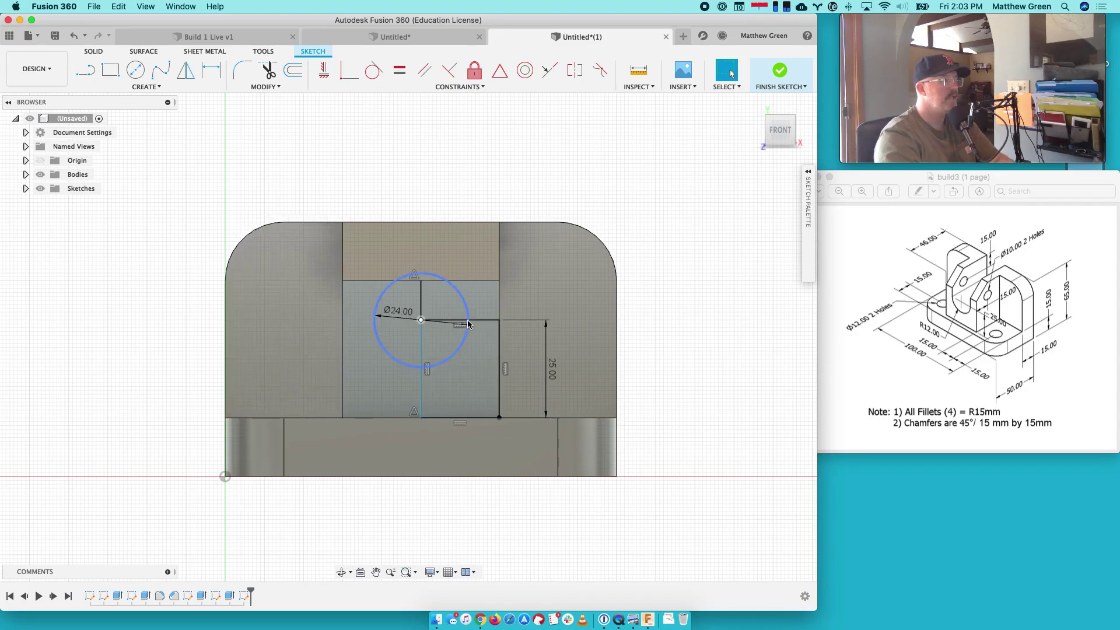
pyautogui.press('l')
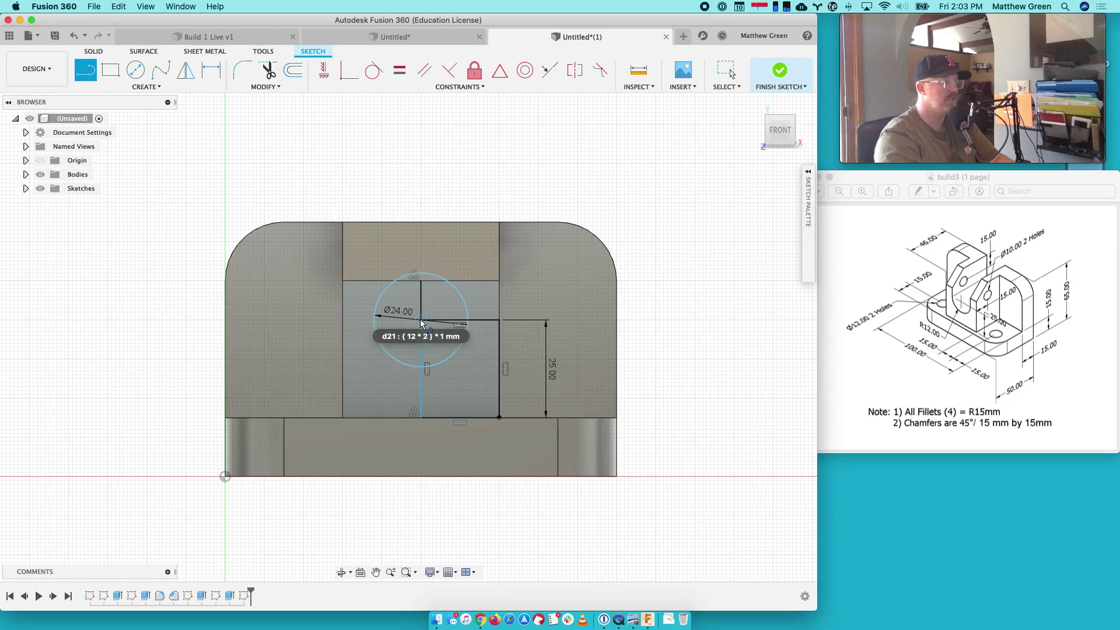
pyautogui.click(420, 320)
pyautogui.click(375, 322)
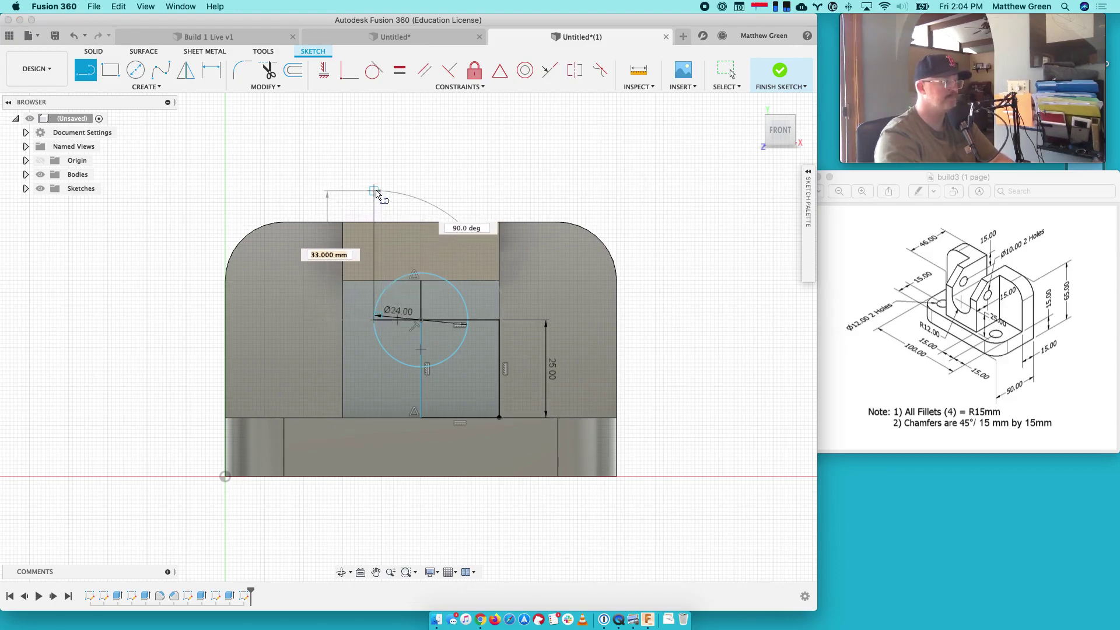
pyautogui.click(374, 191)
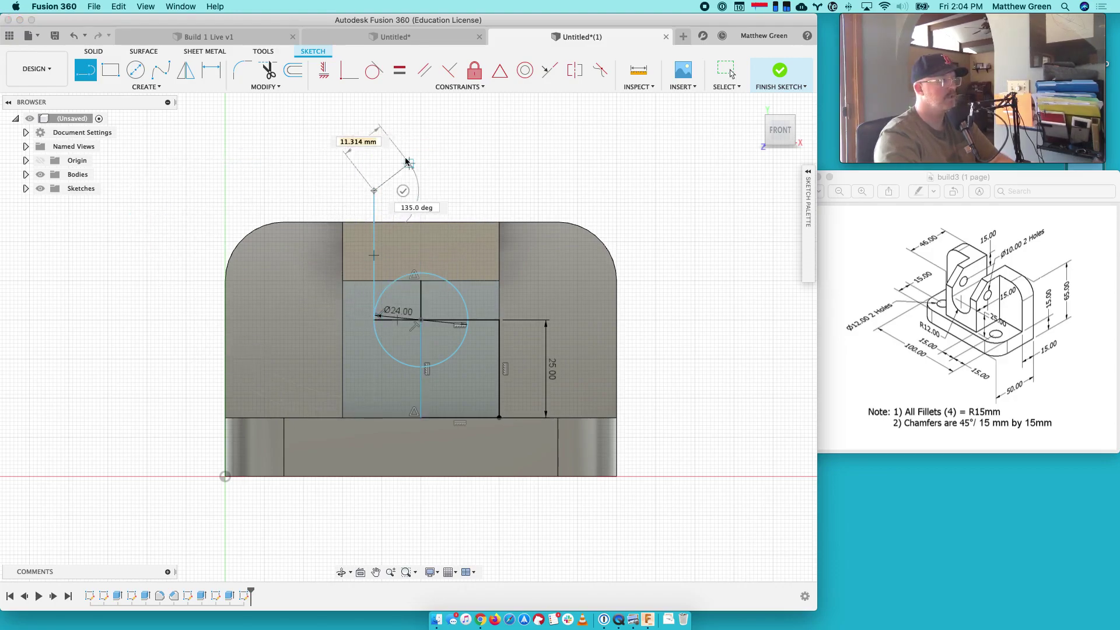
pyautogui.press('Escape')
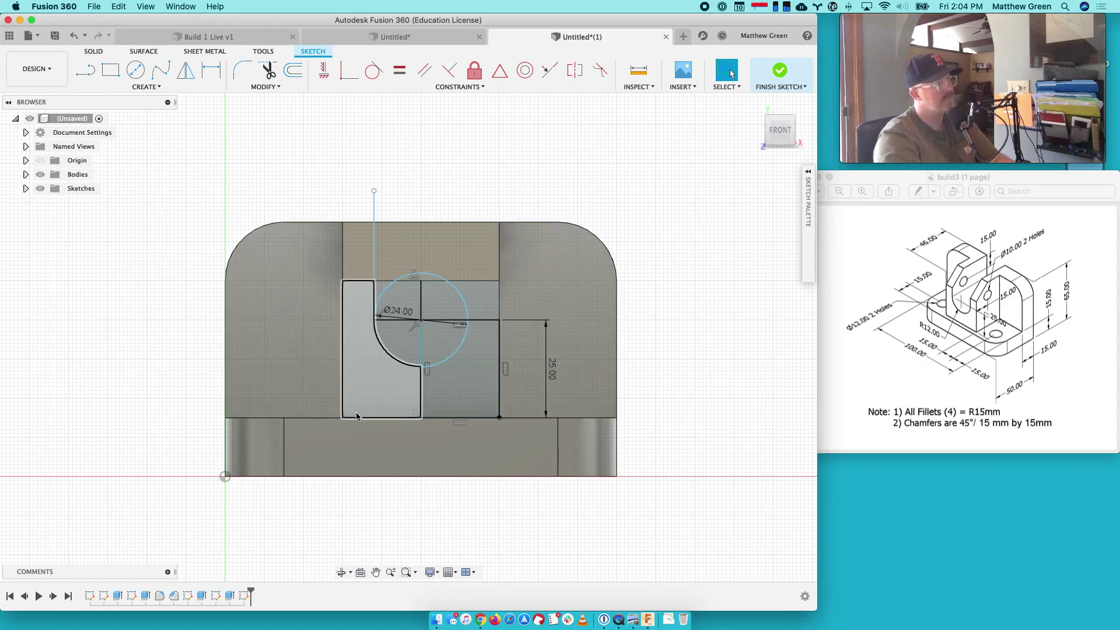
# Step: Draw a rectangle from the guide line's top end to the circle's right edge
pyautogui.click(469, 323)
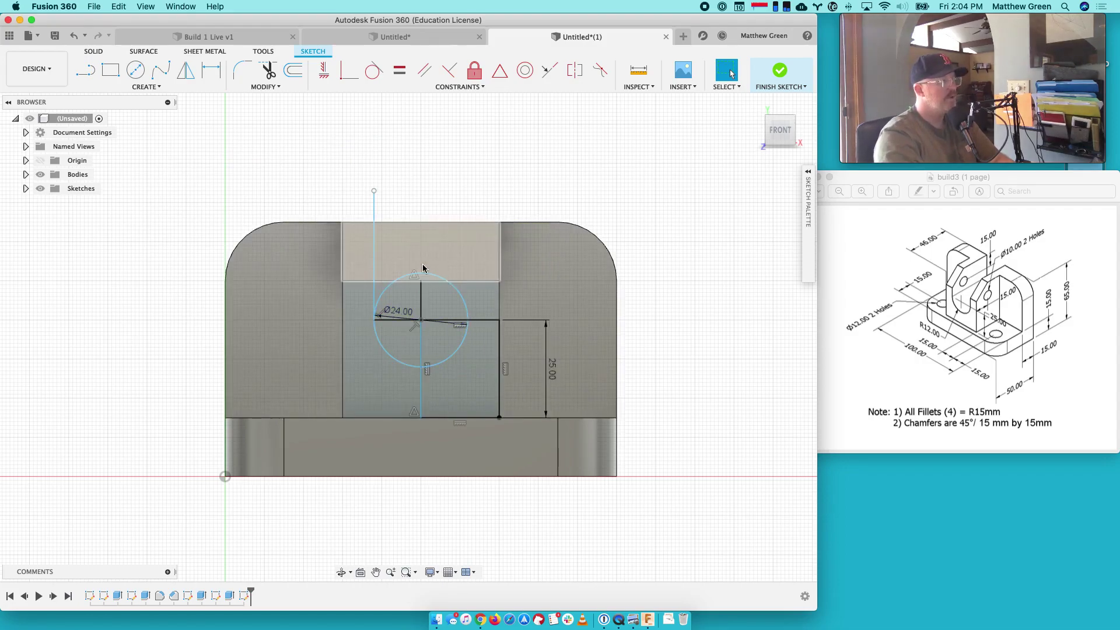
pyautogui.click(111, 70)
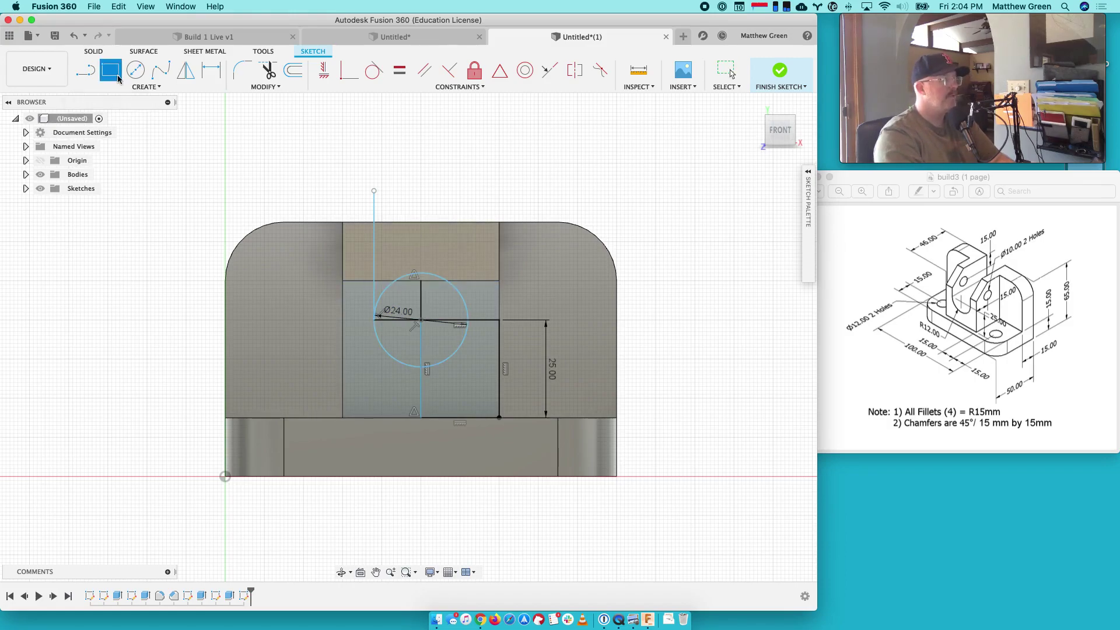
pyautogui.click(375, 192)
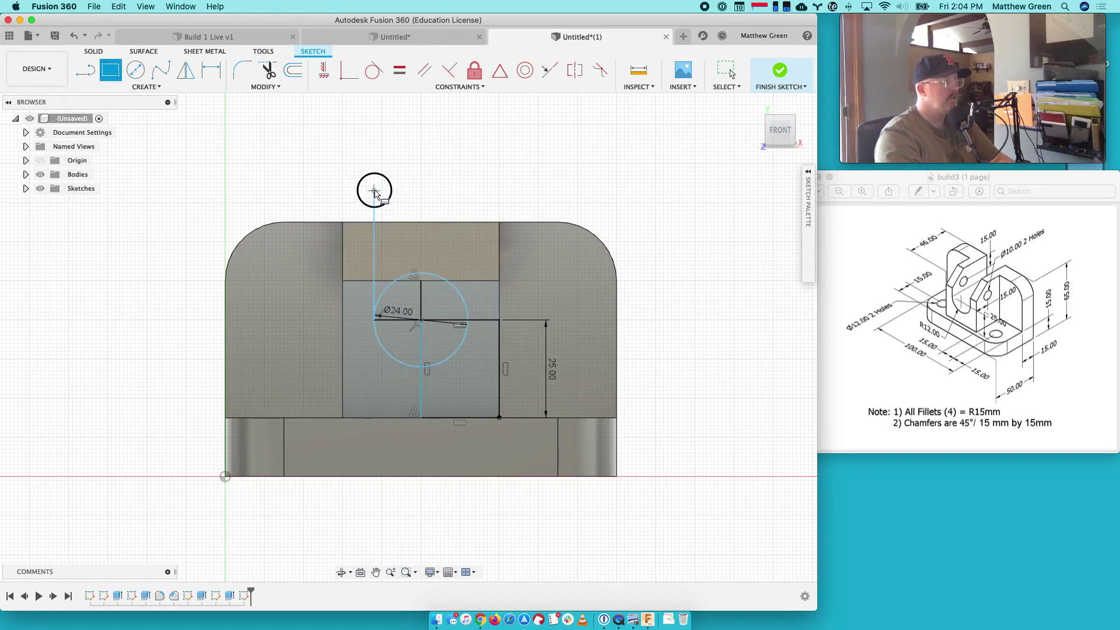
pyautogui.click(468, 325)
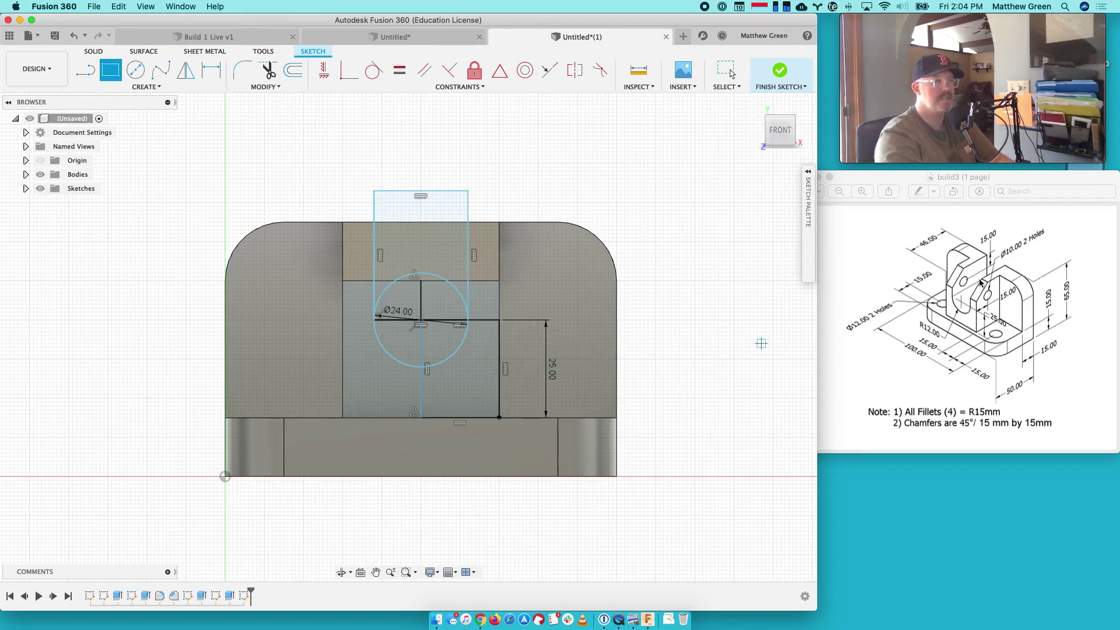
# Step: Trim the circle's top arc and the stray line segments inside and beside the circle
pyautogui.click(268, 70)
pyautogui.click(421, 341)
pyautogui.click(482, 320)
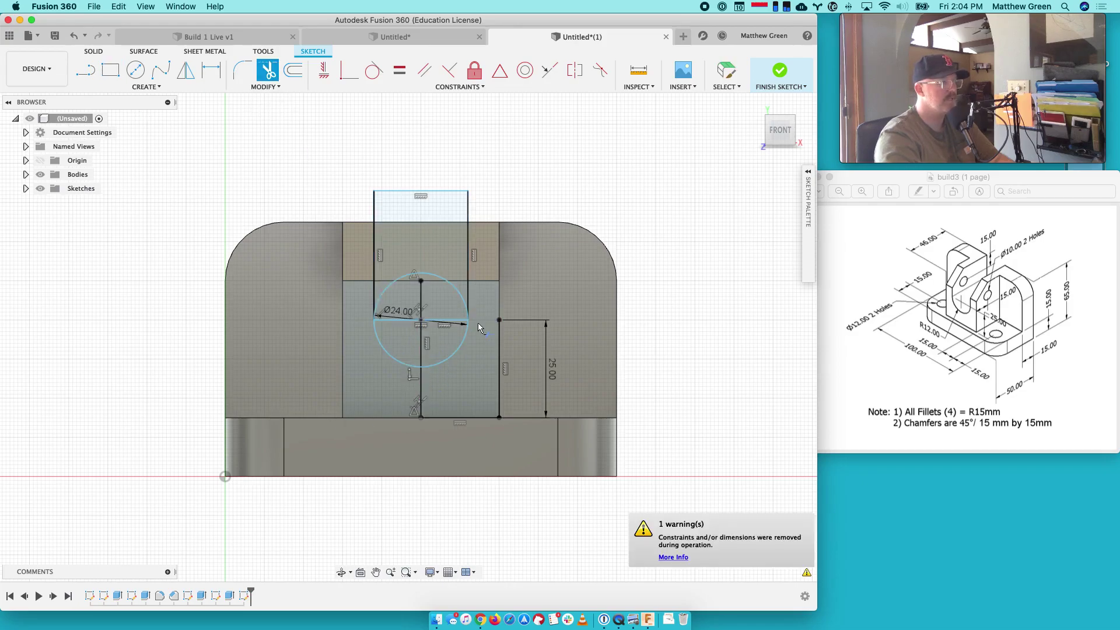
pyautogui.click(446, 323)
pyautogui.click(428, 320)
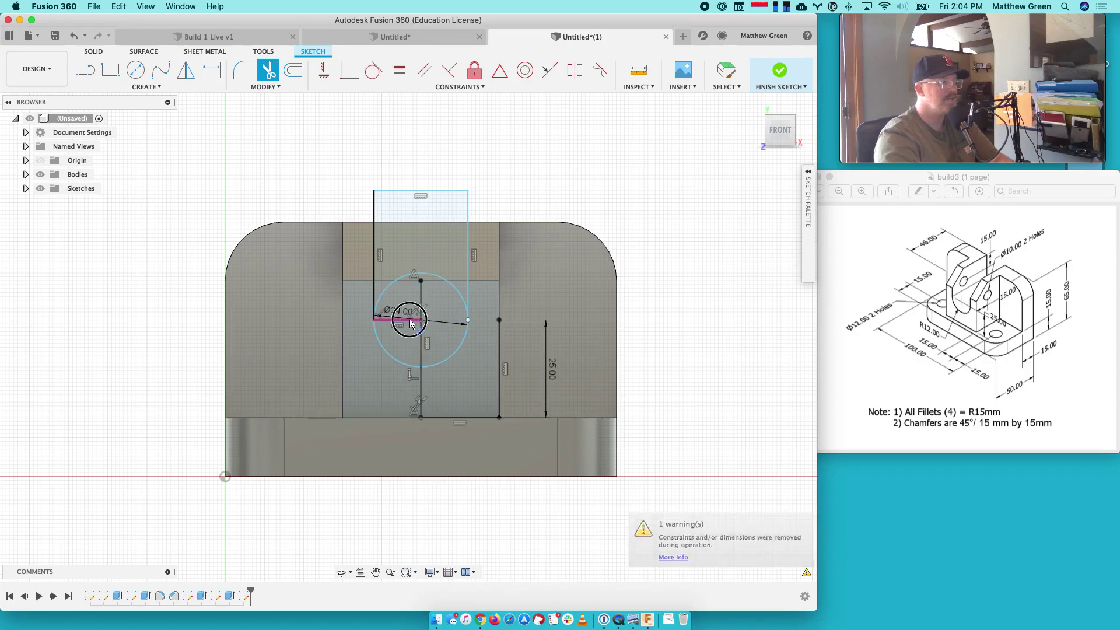
pyautogui.click(432, 274)
pyautogui.click(423, 389)
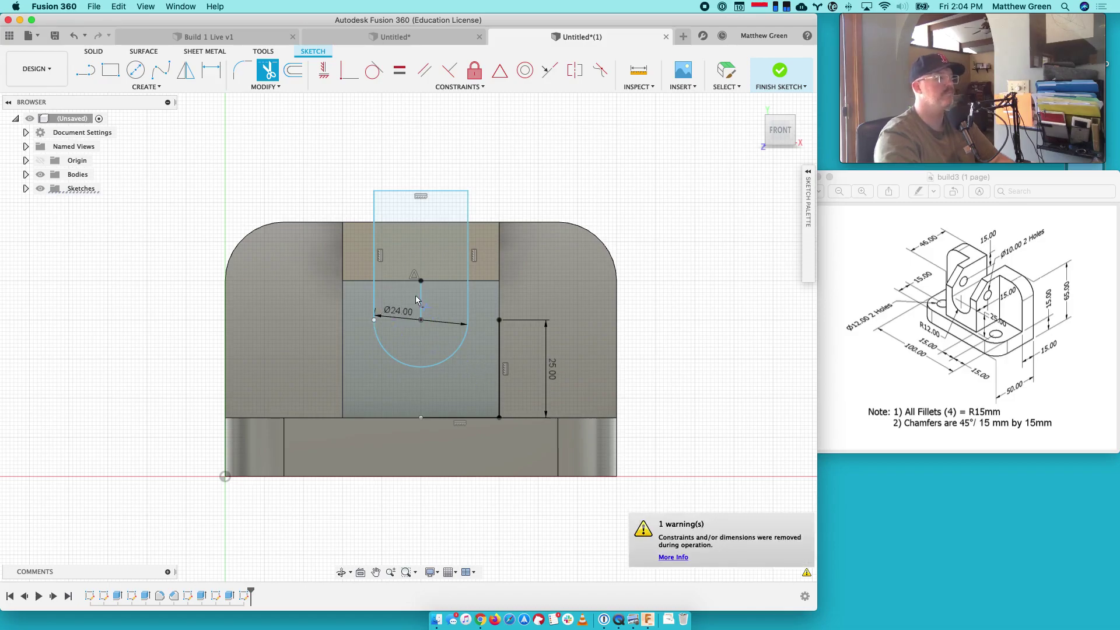
pyautogui.click(421, 301)
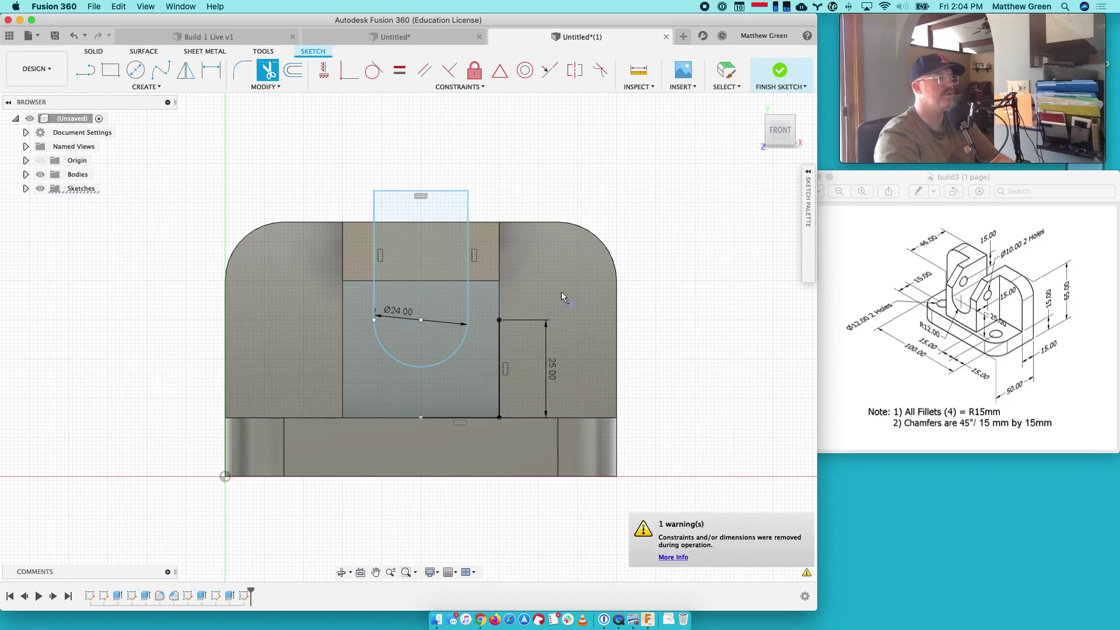
# Step: Finish the sketch and cut both slot profiles 95 mm back through the raised block
pyautogui.press('Escape')
pyautogui.click(780, 70)
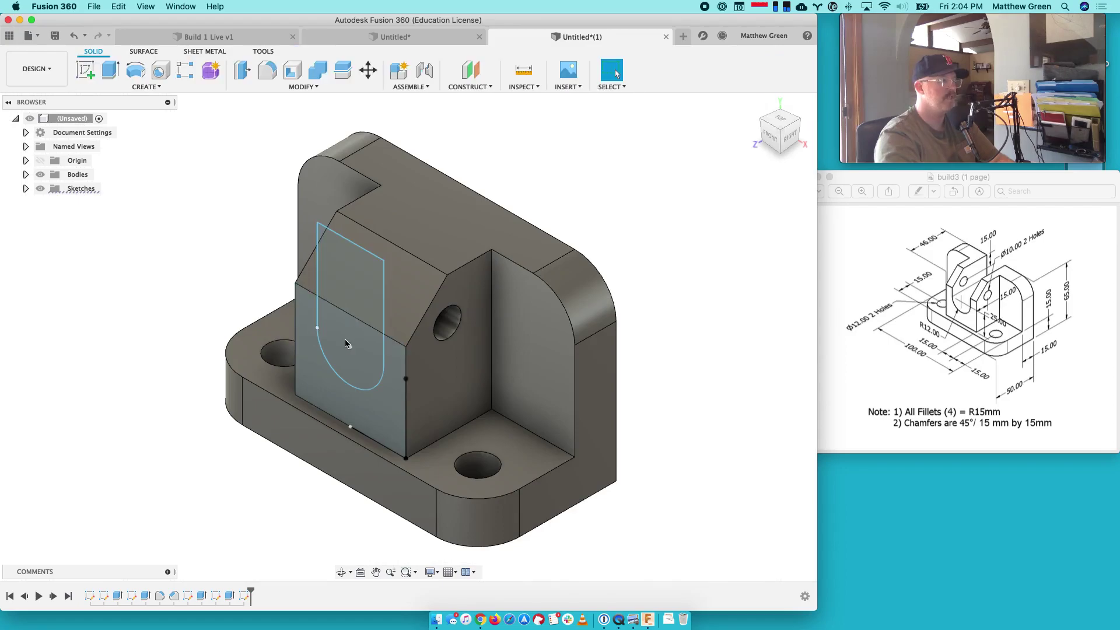
pyautogui.click(351, 290)
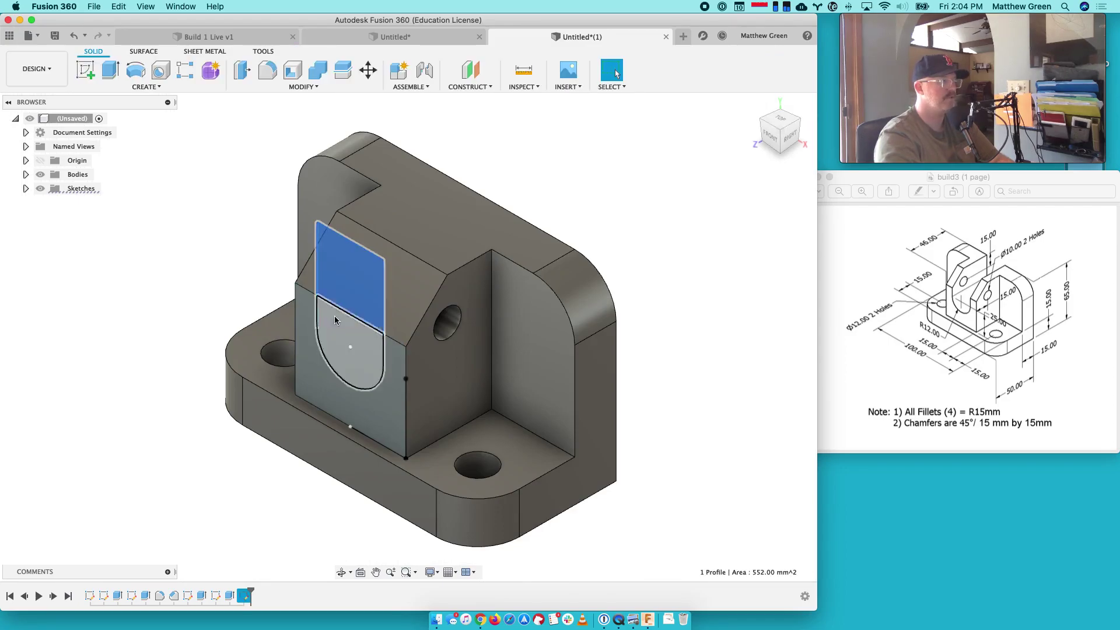
pyautogui.click(335, 328)
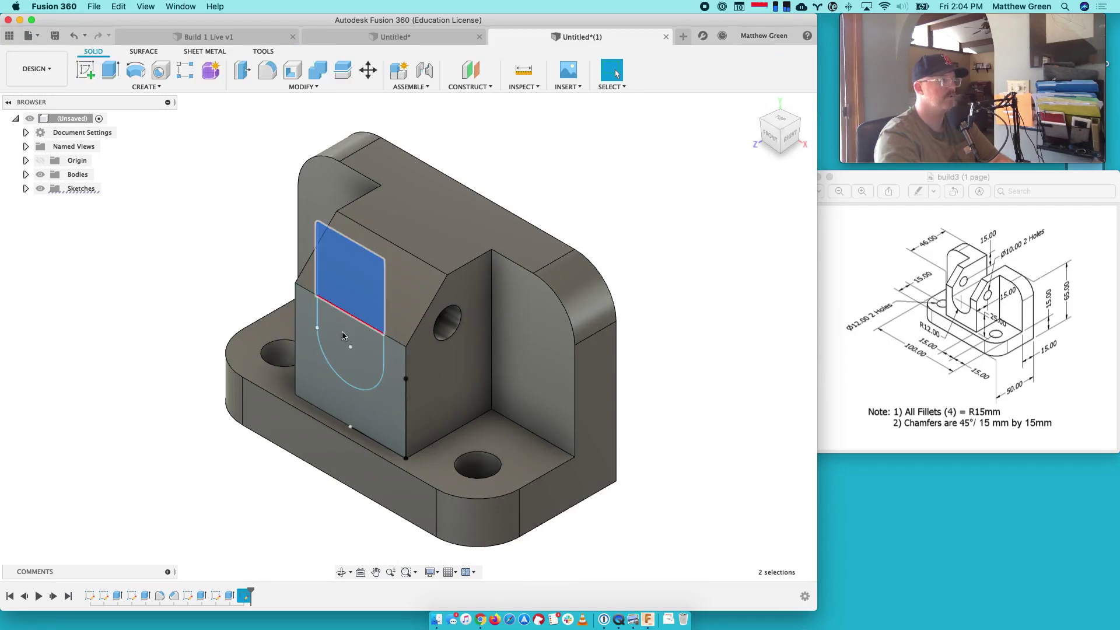
pyautogui.click(110, 73)
pyautogui.press('Escape')
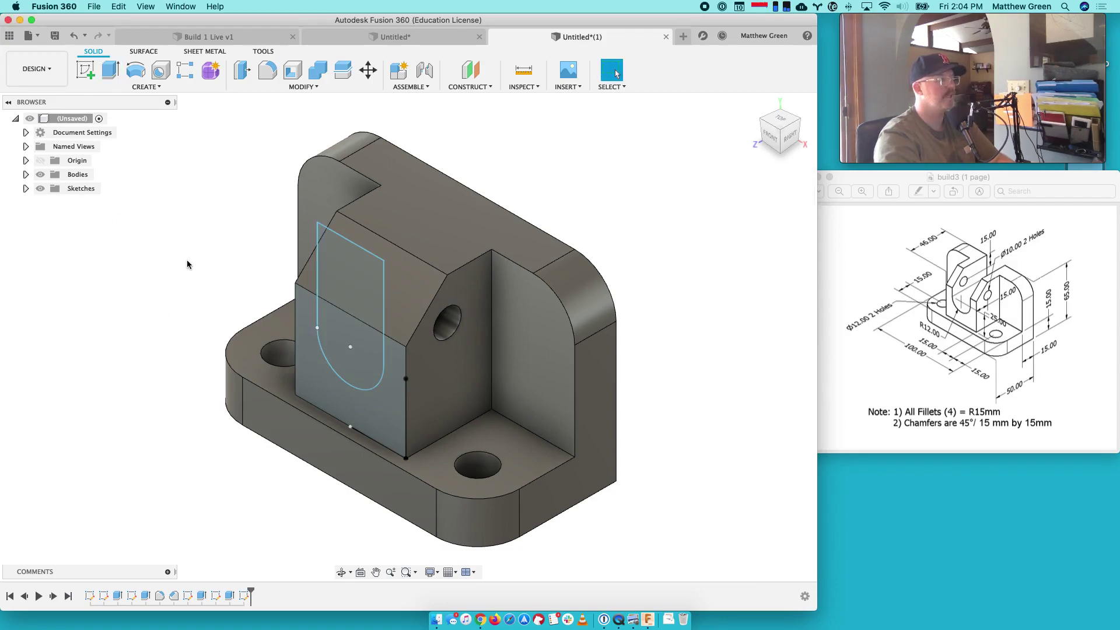
pyautogui.click(340, 331)
pyautogui.keyDown('shift'); pyautogui.click(344, 298); pyautogui.keyUp('shift')
pyautogui.click(110, 70)
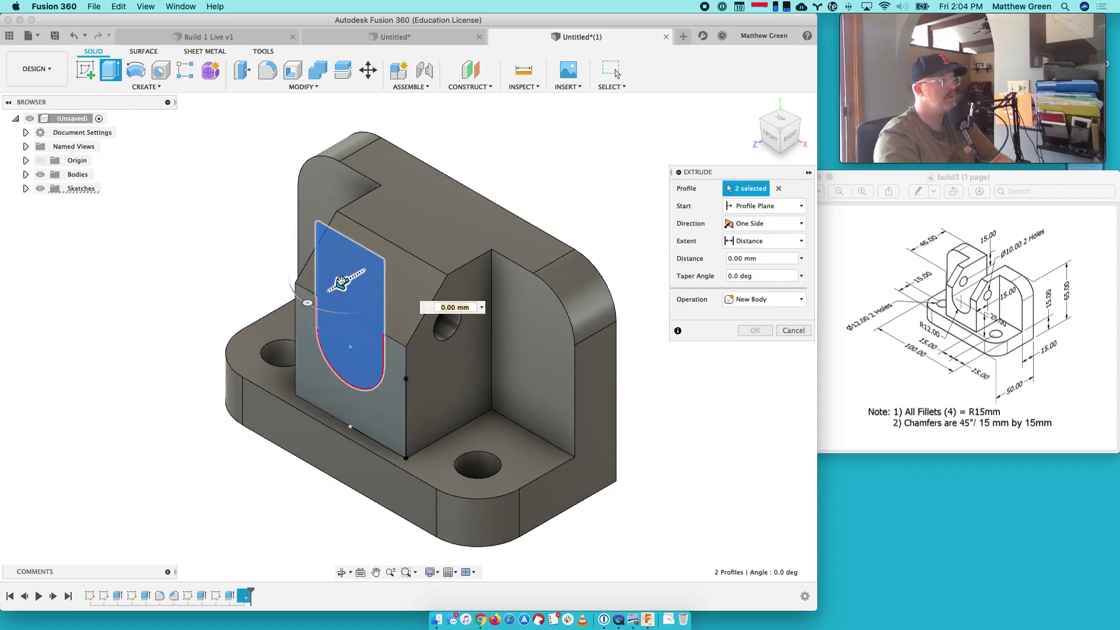
pyautogui.moveTo(623, 170); pyautogui.dragTo(631, 264)
pyautogui.click(759, 347)
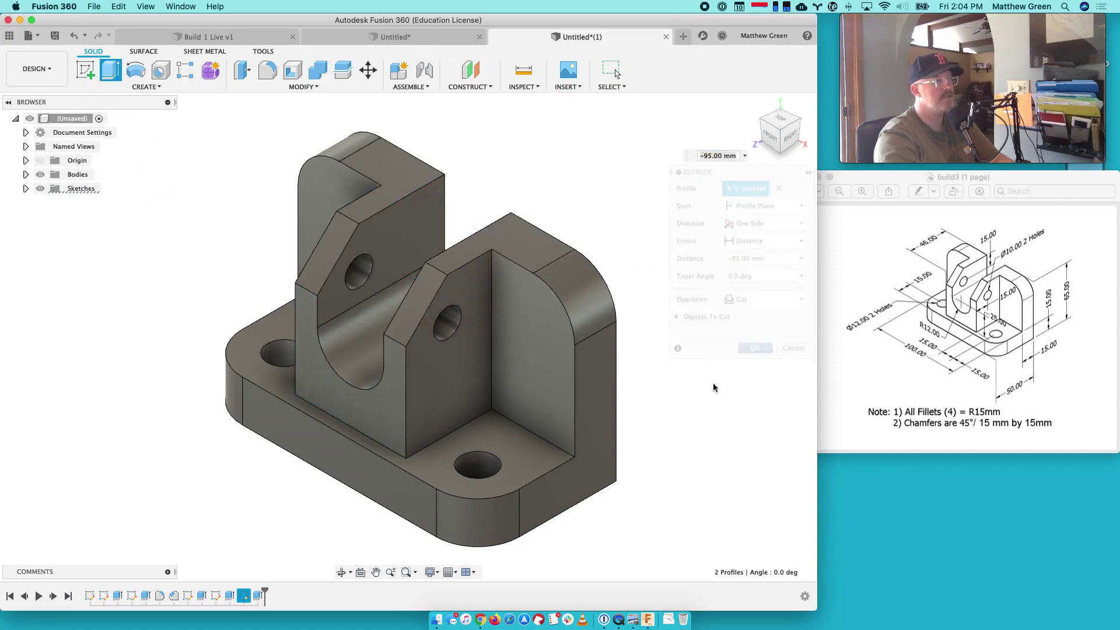